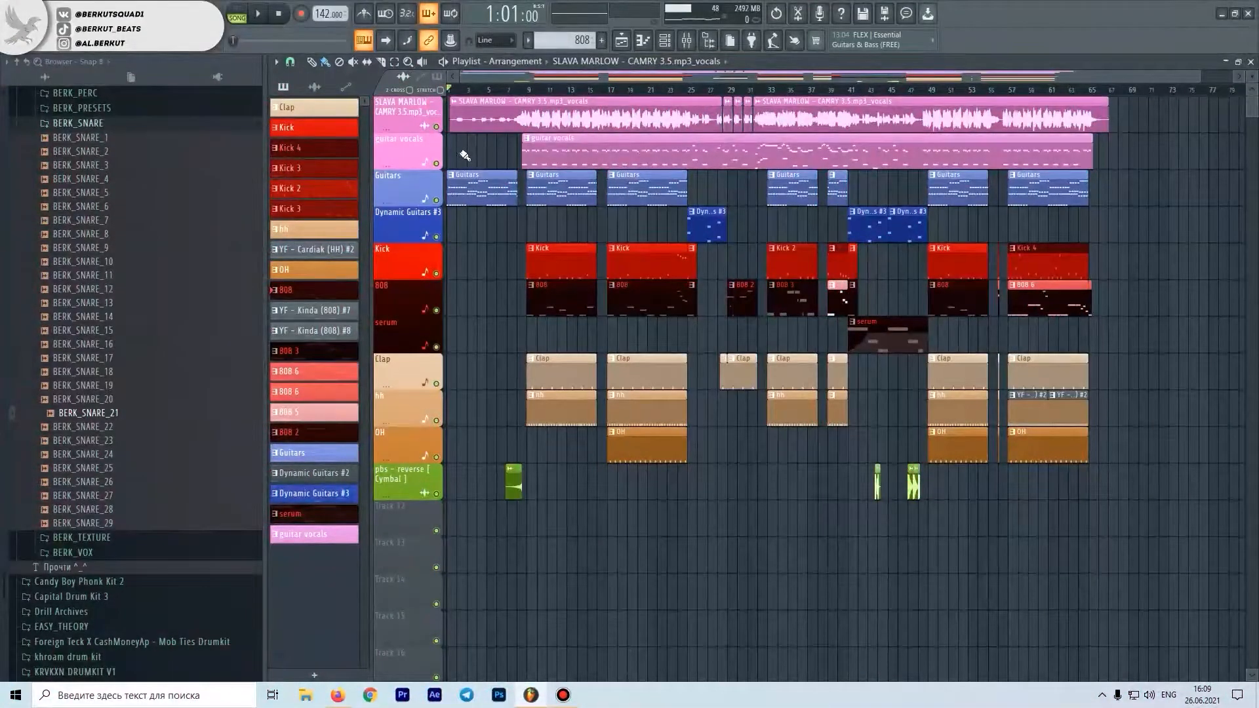
Solo the CAMRY 3.5 vocals track in the playlist and set the playback position in bar 3.
double_click(418, 123)
double_click(419, 146)
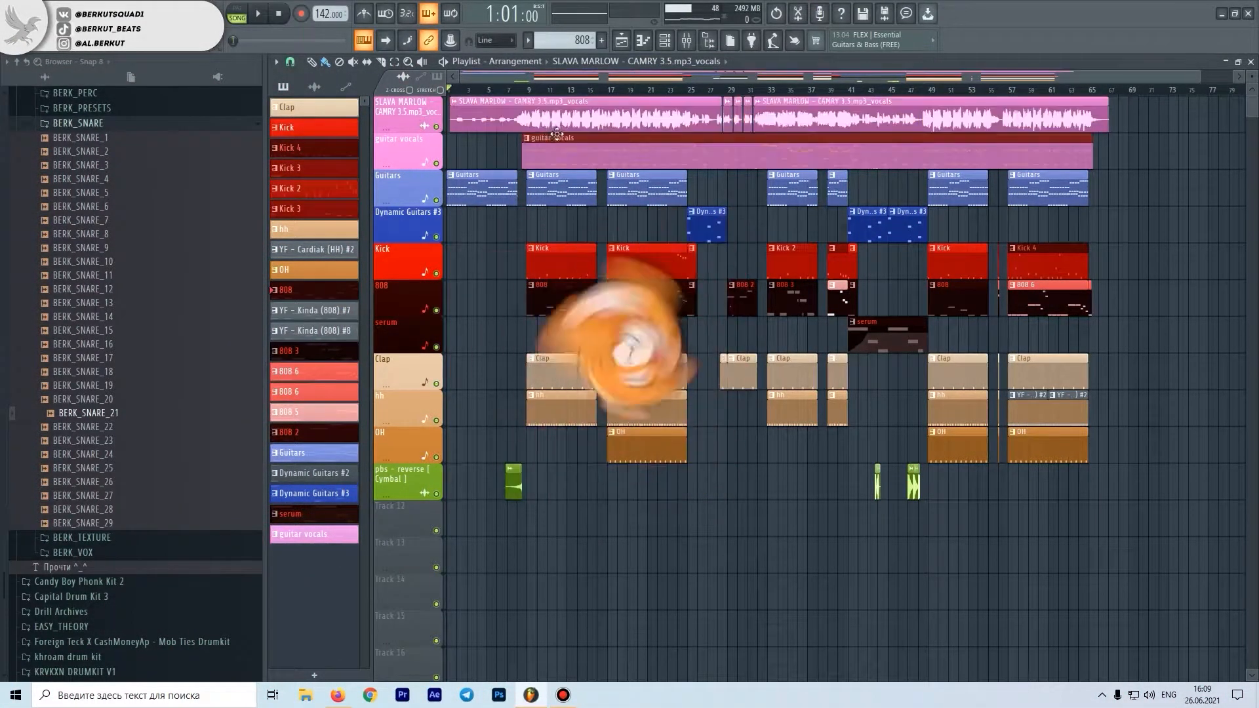
double_click(420, 191)
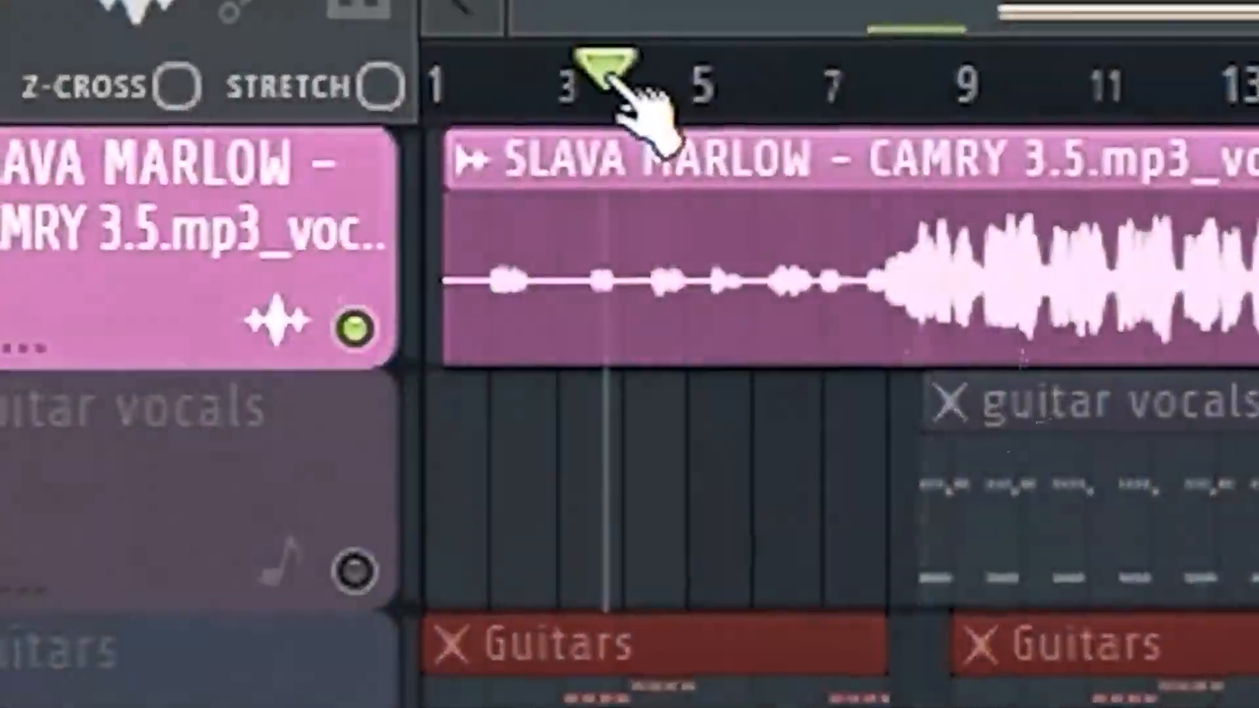
mouse_move(620, 82)
left_mouse_down()
mouse_move(603, 105)
mouse_move(646, 118)
mouse_move(686, 105)
left_mouse_up()
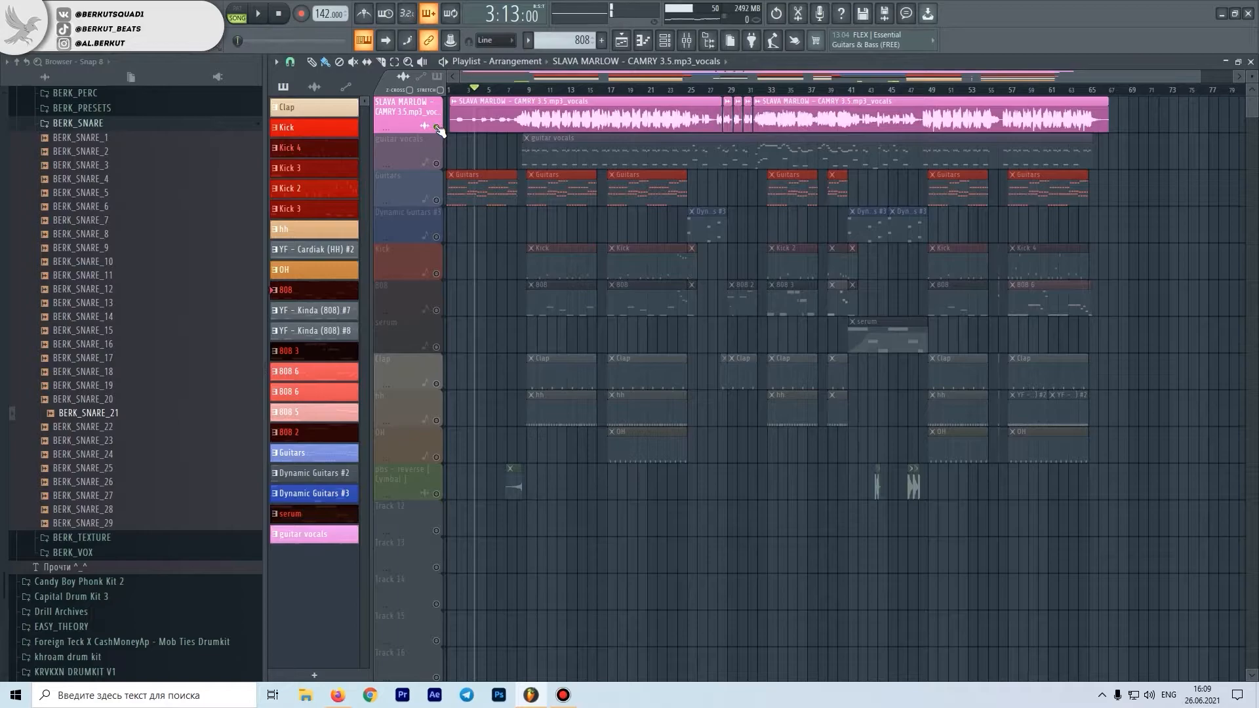
Unmute the guitar vocals, Guitars and Dynamic Guitars #3 tracks alongside the vocals.
left_click(436, 164)
left_click(436, 200)
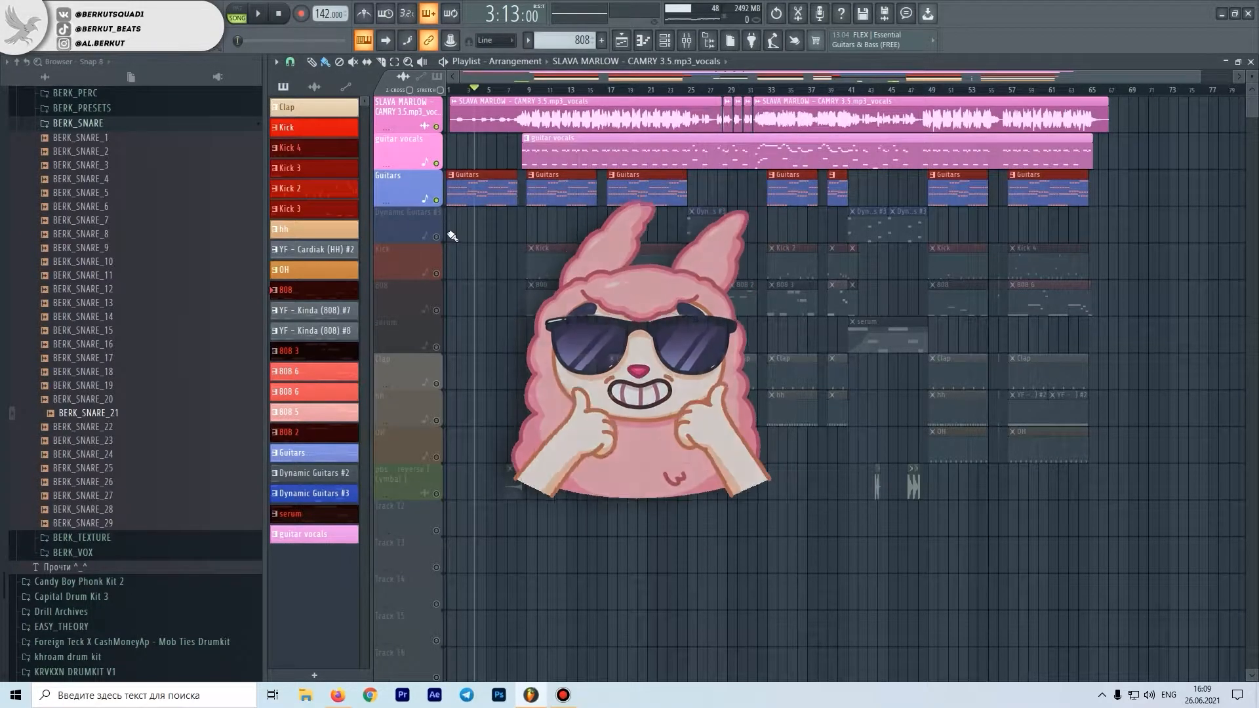
left_click(436, 237)
Move the playback position to just before bar 25 and solo the Dynamic Guitars #3 track, selecting its pattern.
scroll(631, 220, "up", 5)
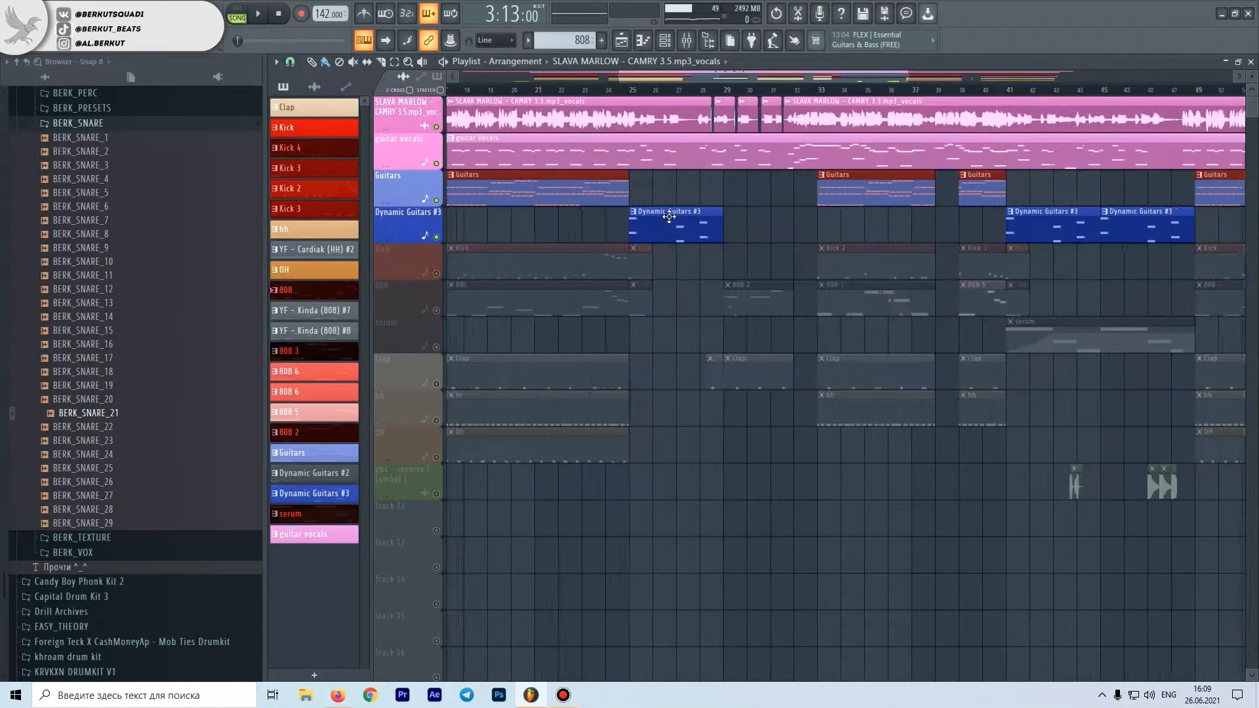
left_click(587, 86)
left_click(436, 237, "ctrl")
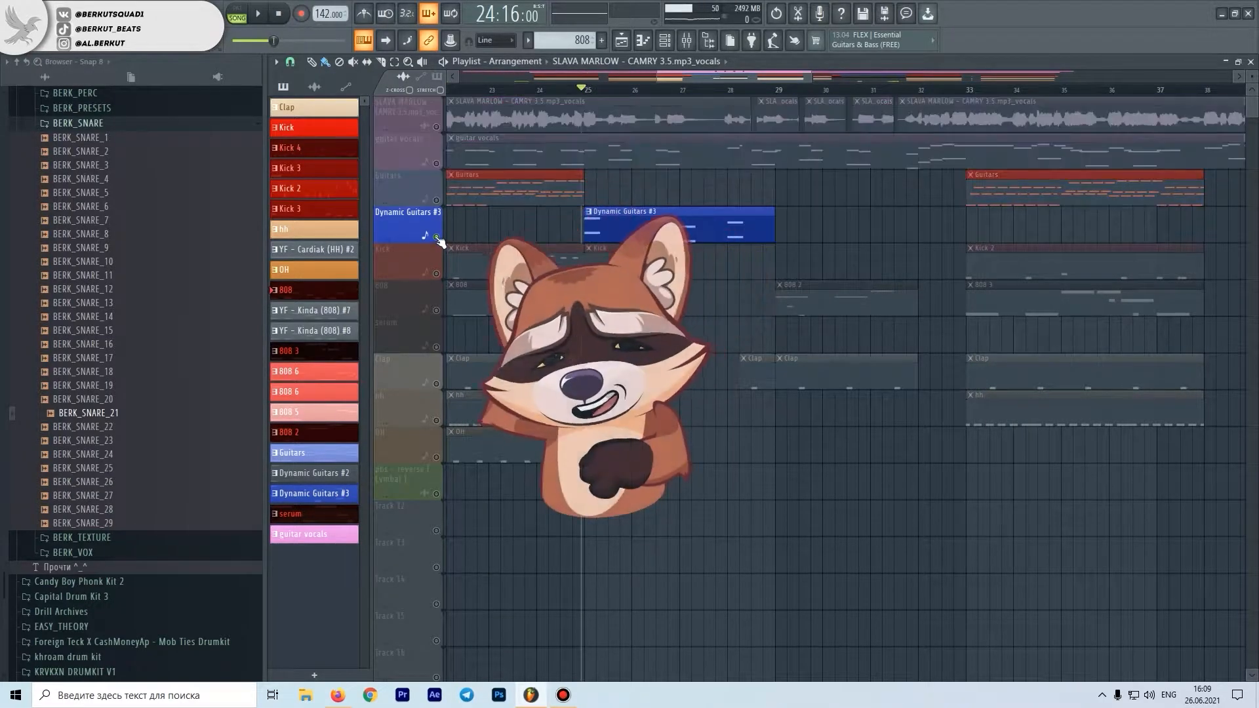
left_click(584, 212)
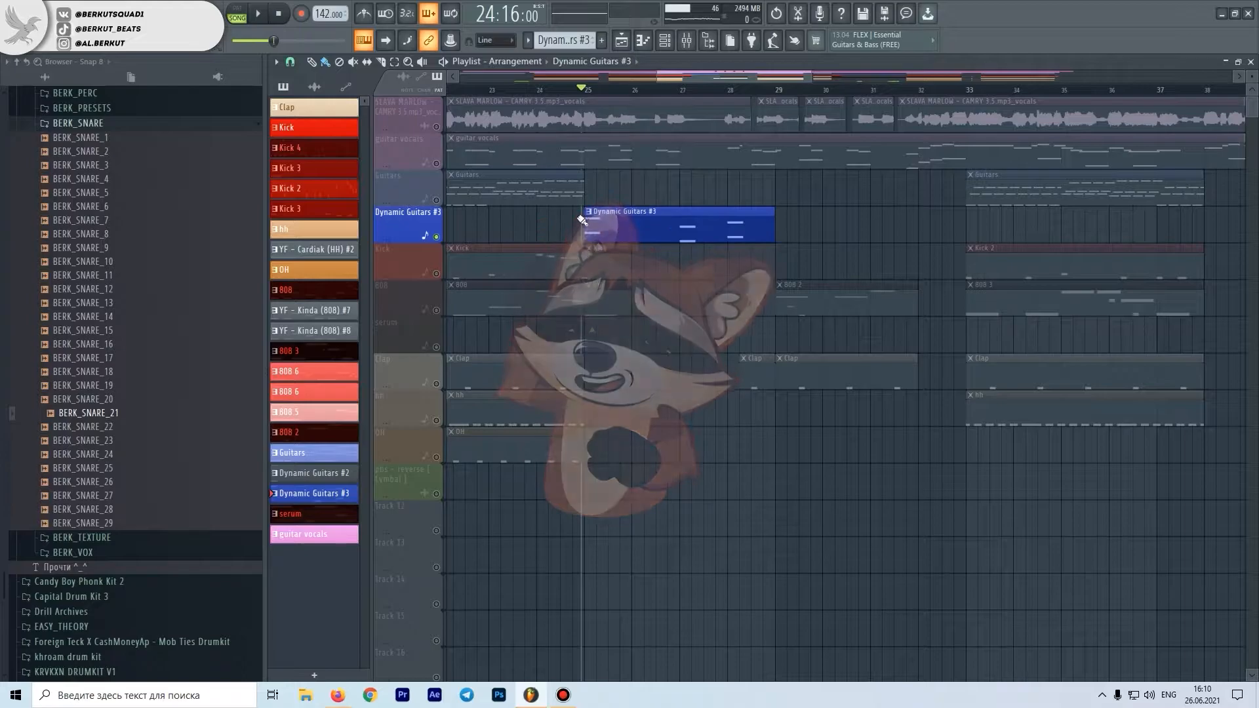
scroll(530, 256, "down", 5)
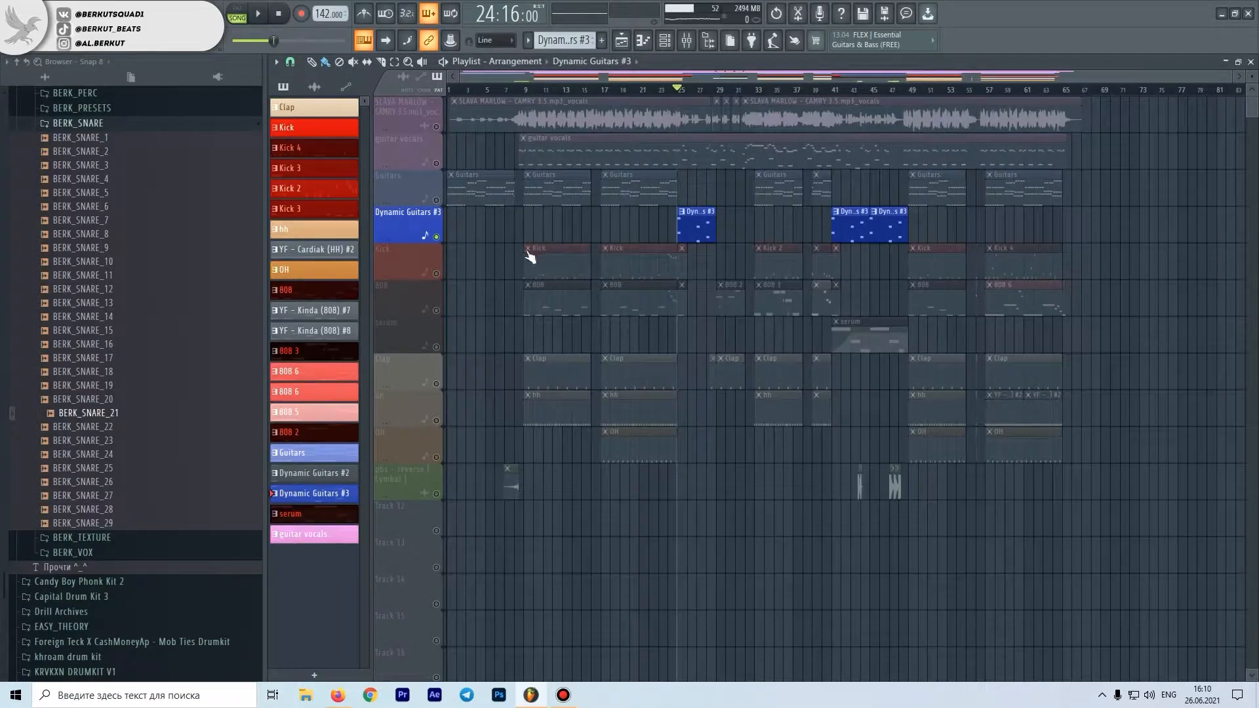
Unmute the Kick and 808 tracks and look over their clips across the arrangement.
left_click(438, 274)
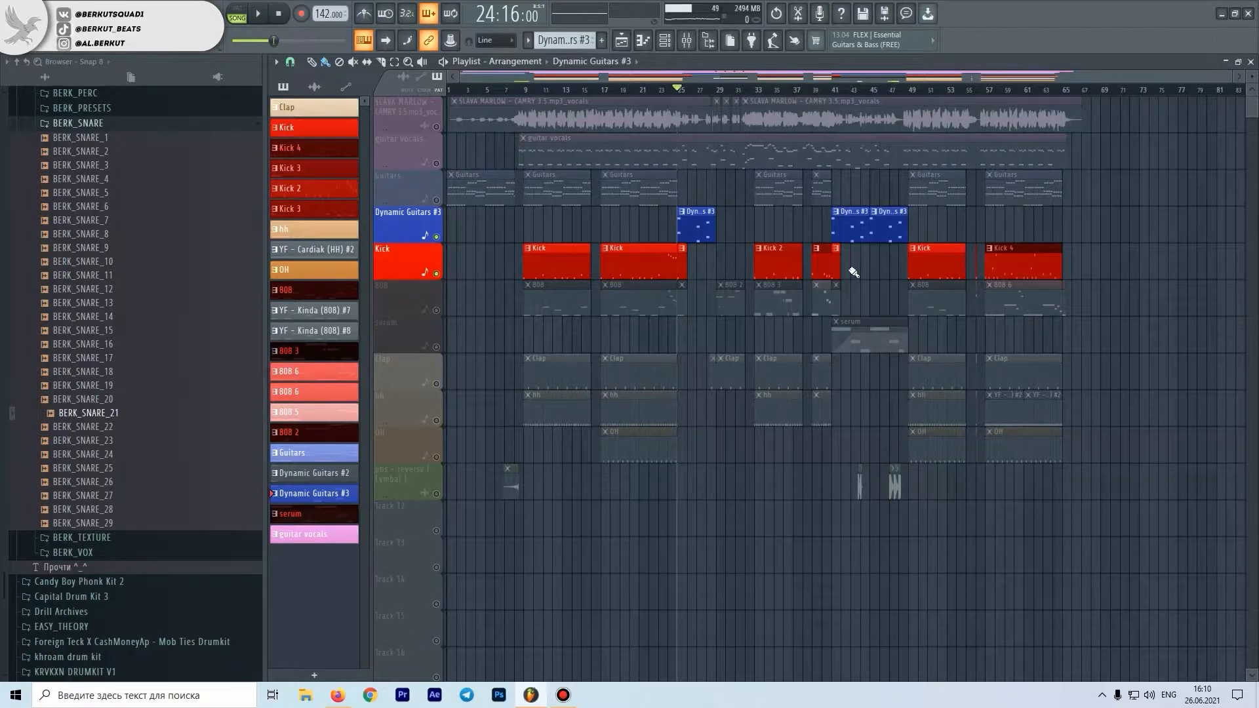
scroll(854, 273, "up", 3)
scroll(945, 256, "down", 3)
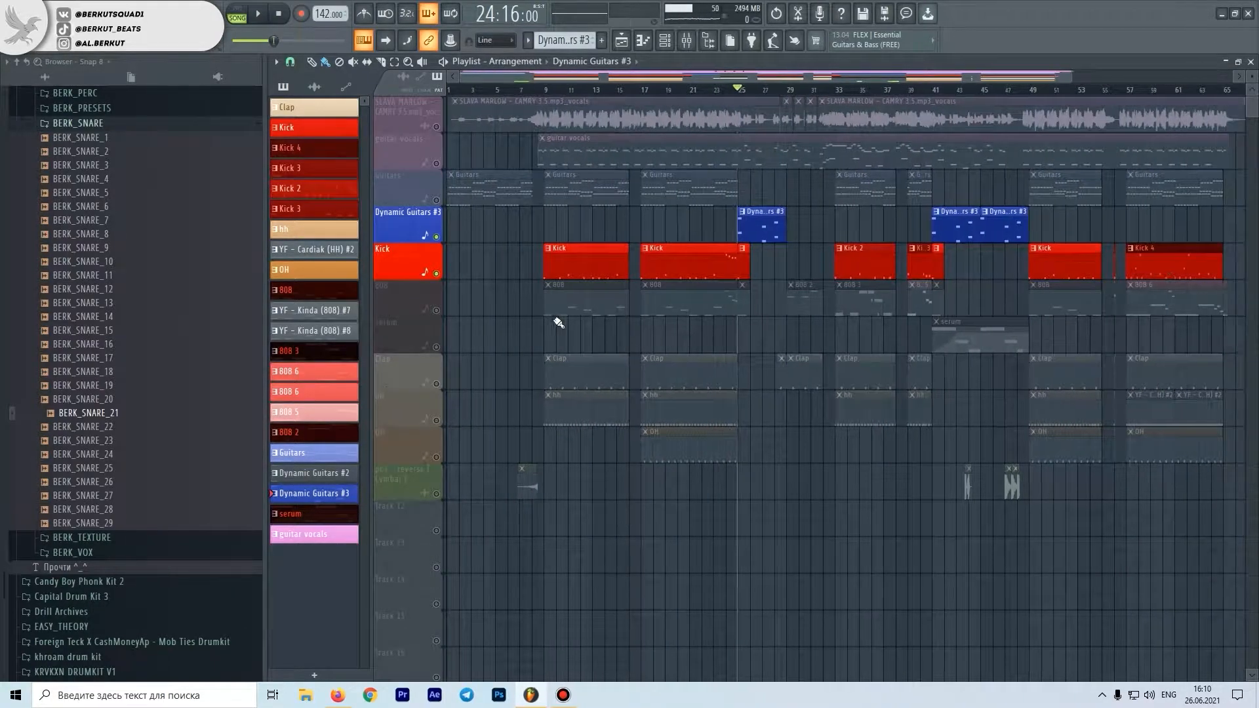
left_click(436, 310)
scroll(599, 318, "up", 3)
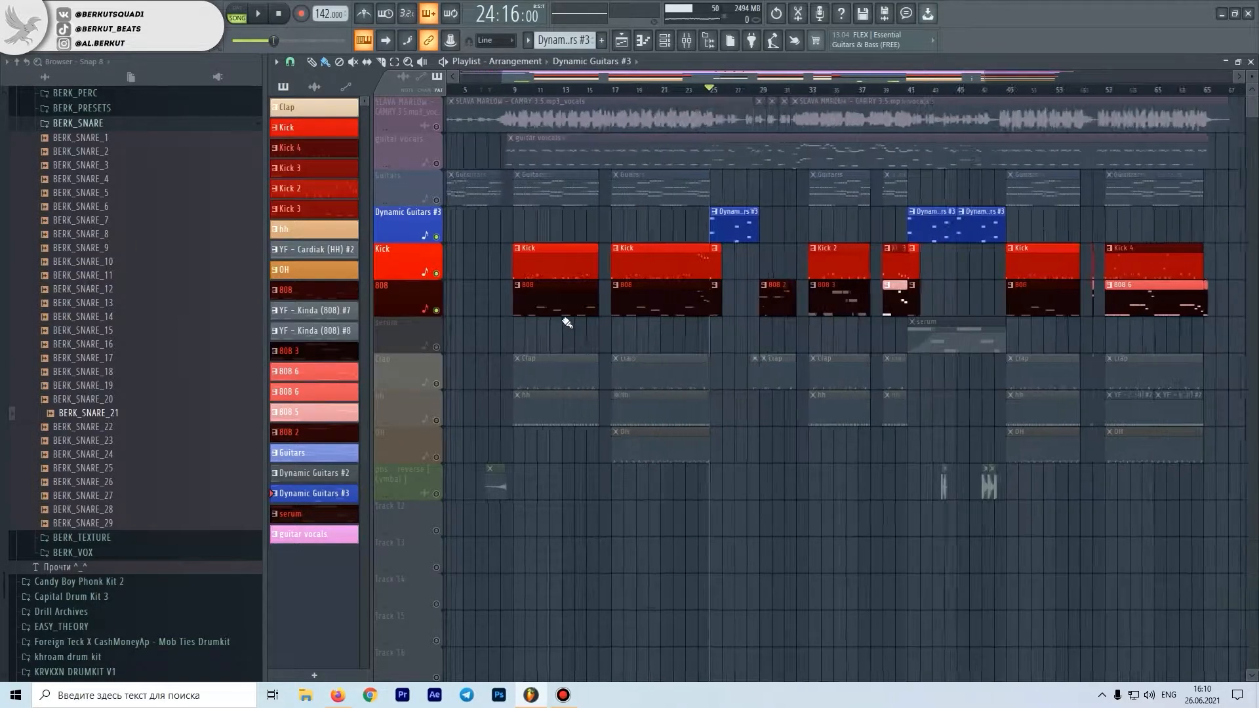
scroll(667, 305, "up", 3)
scroll(942, 312, "down", 5)
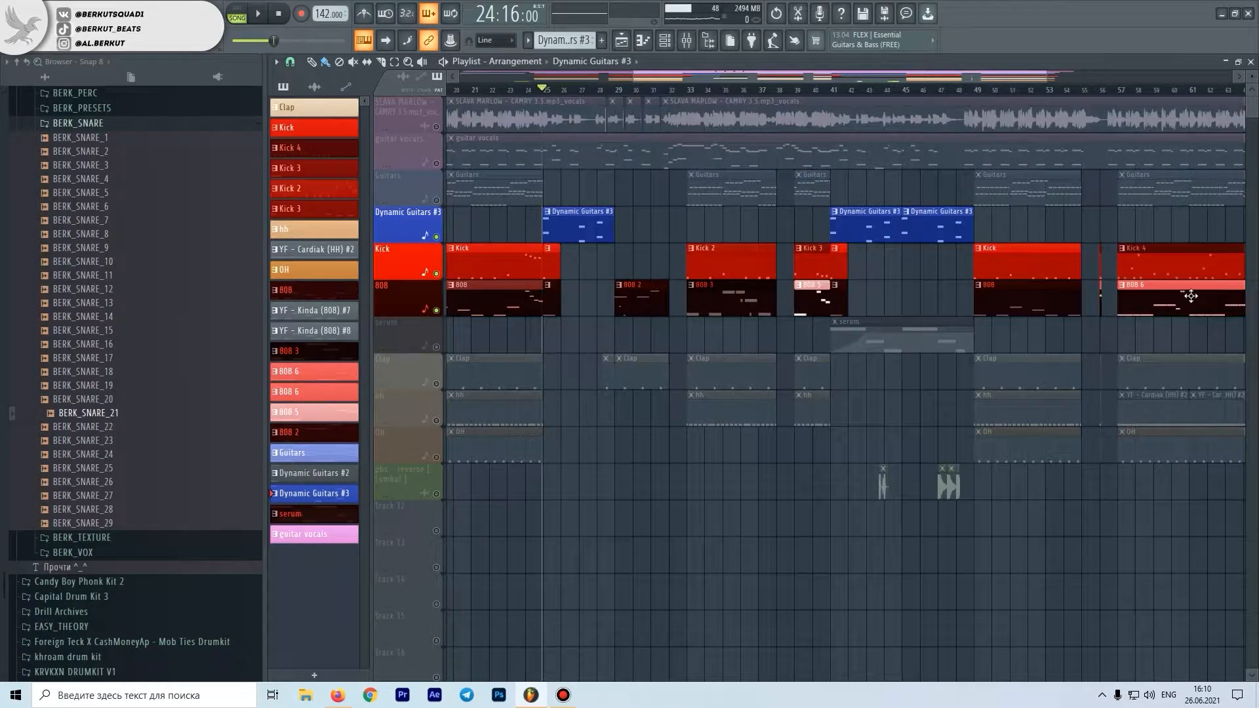
scroll(811, 270, "down", 5)
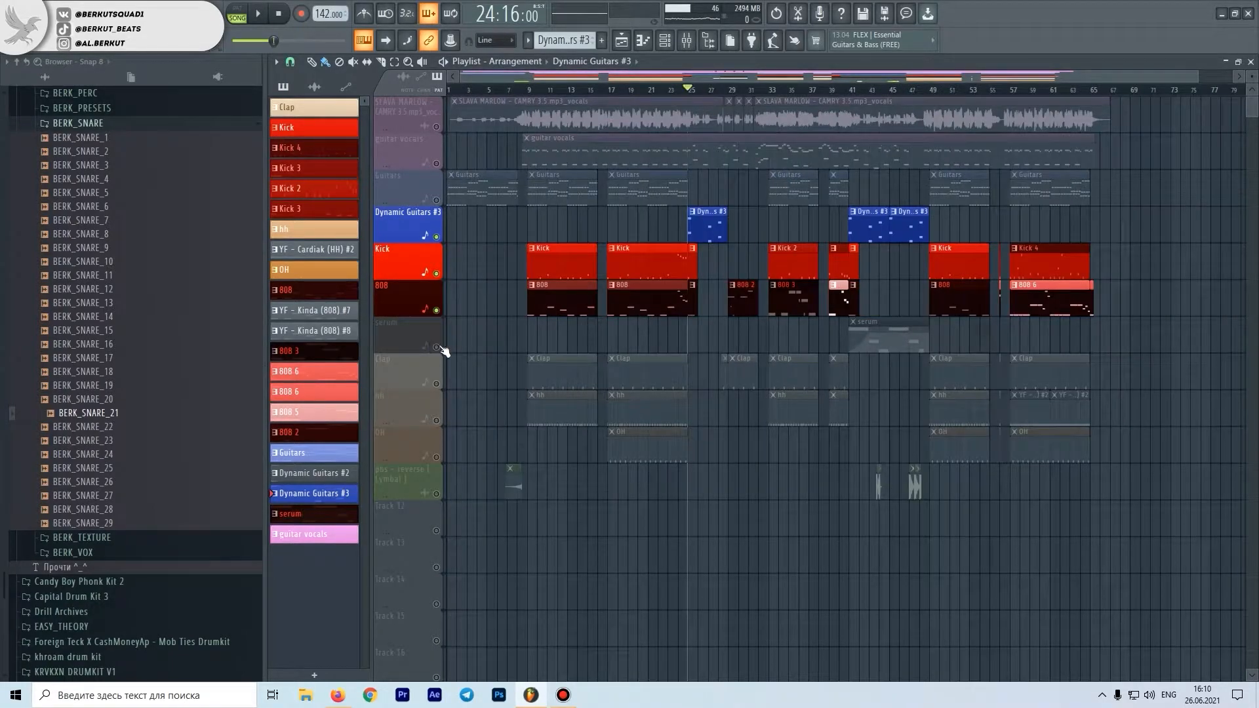
Unmute the serum, Clap, hh, OH and reverse cymbal tracks.
left_click(436, 348)
scroll(775, 356, "up", 4)
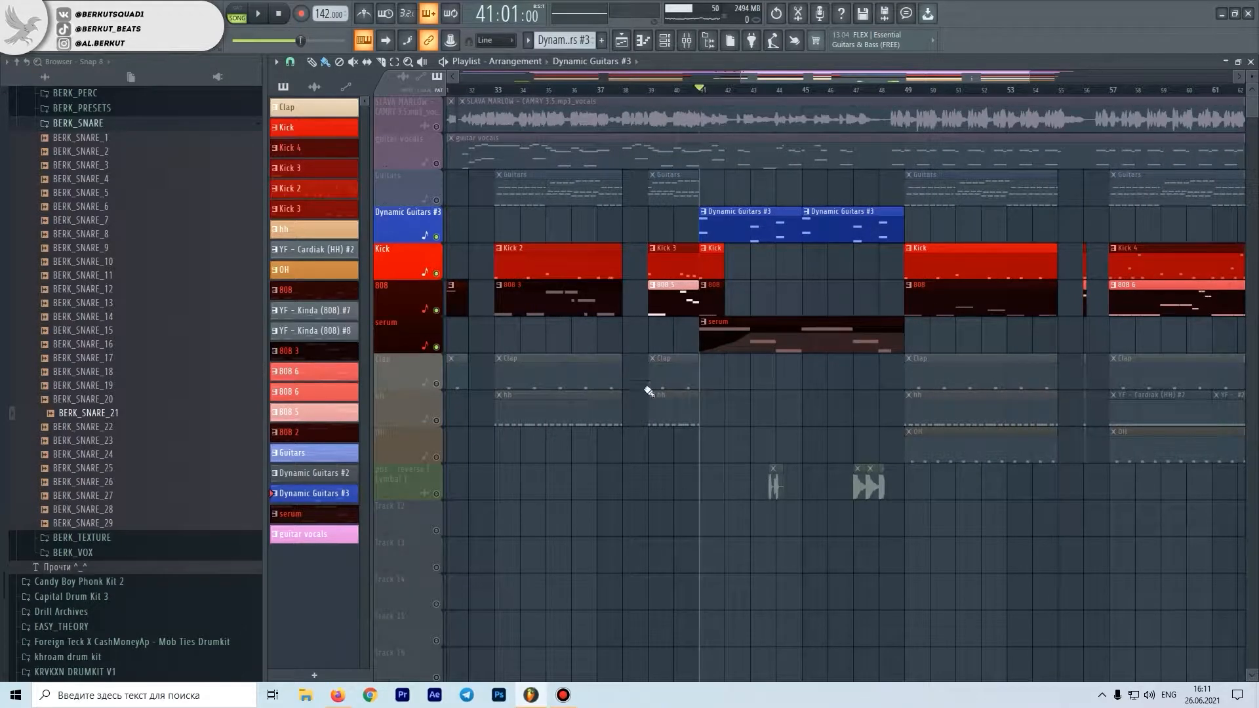
scroll(822, 367, "down", 5)
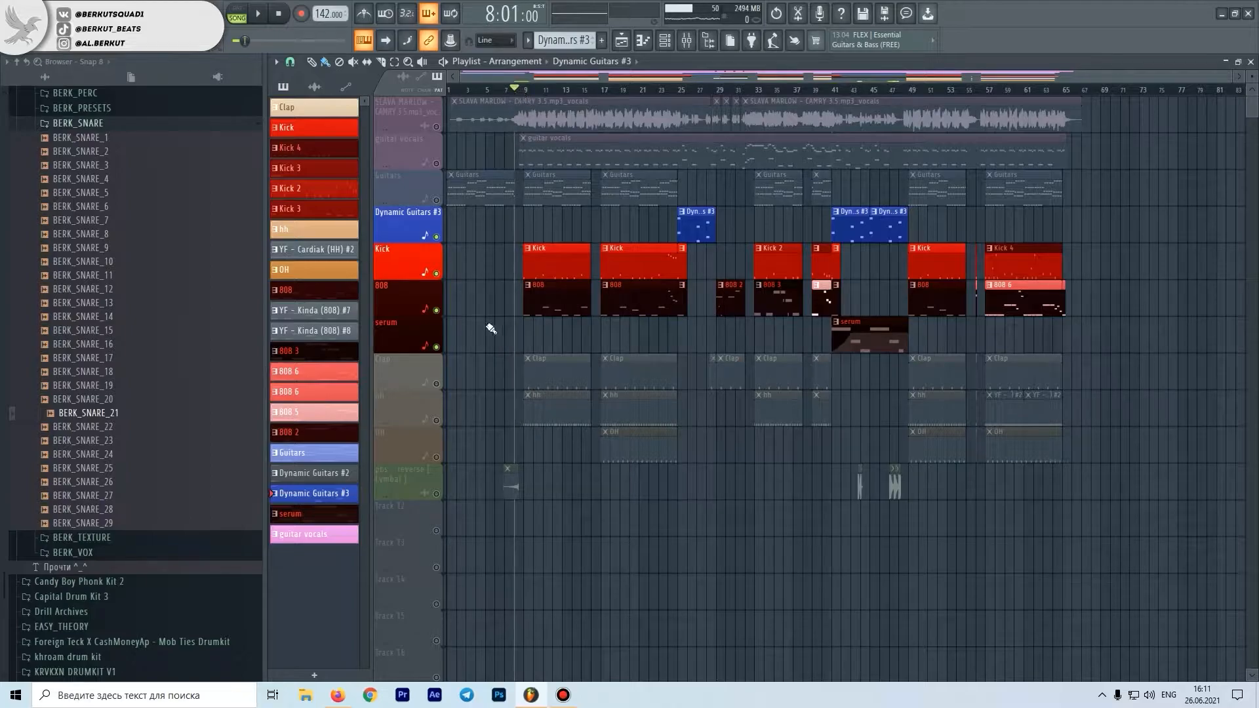
left_click(436, 384)
left_click(436, 421)
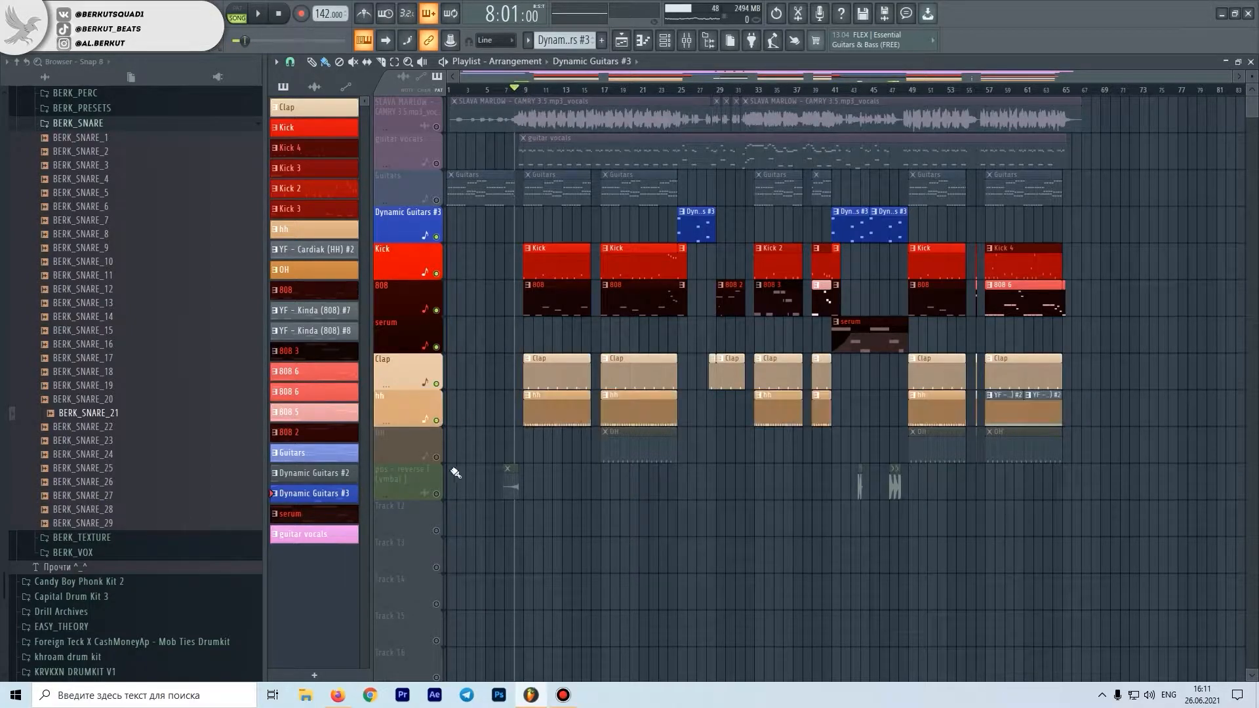
left_click(436, 458)
left_click(436, 494)
Select all the clips on the reverse cymbal track.
scroll(624, 473, "up", 5)
left_click_drag(585, 522, 882, 485)
scroll(955, 502, "down", 5)
left_click_drag(957, 504, 381, 499)
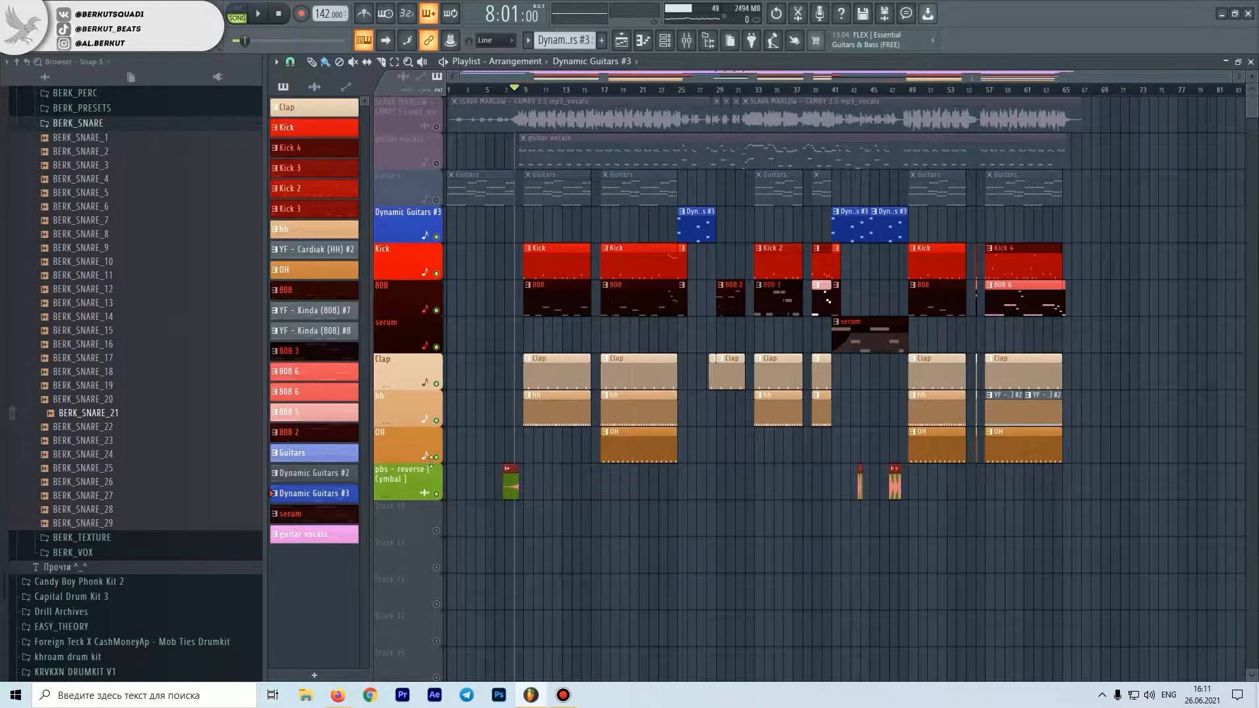
Solo the CAMRY 3.5 vocals track, play it briefly from bar 8 and examine the waveform around bar 8.
right_click(436, 127)
key("space")
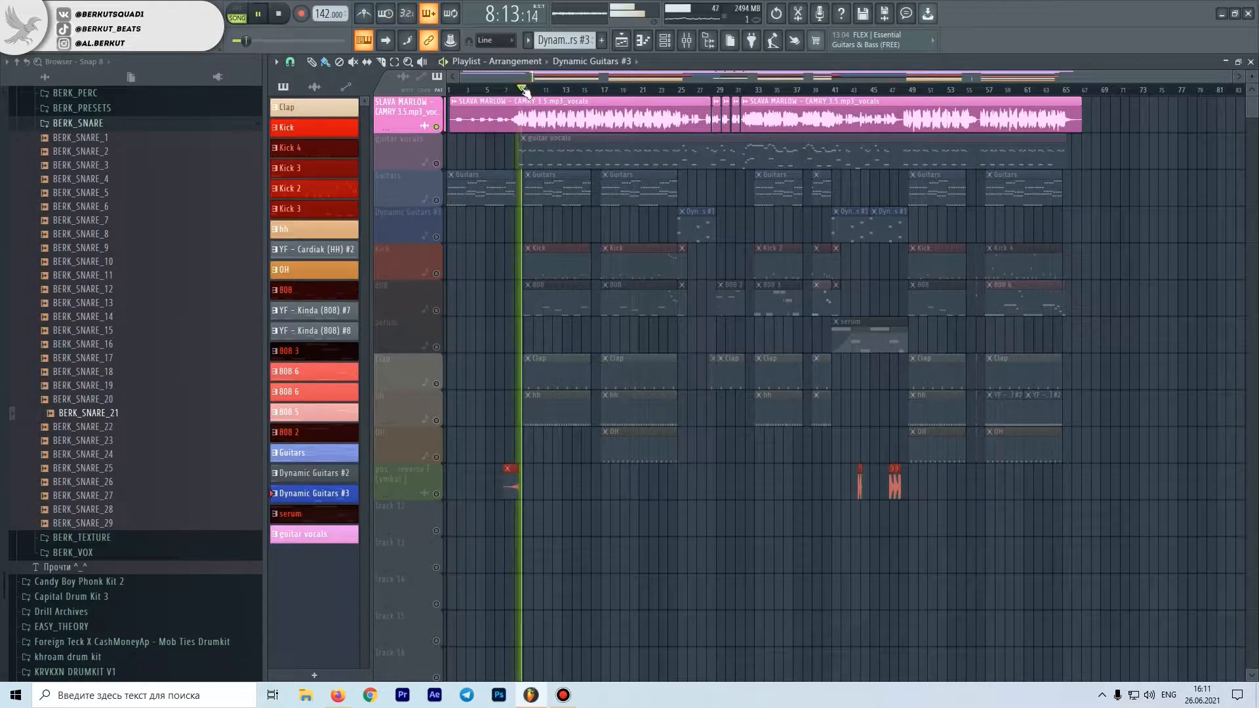
key("space")
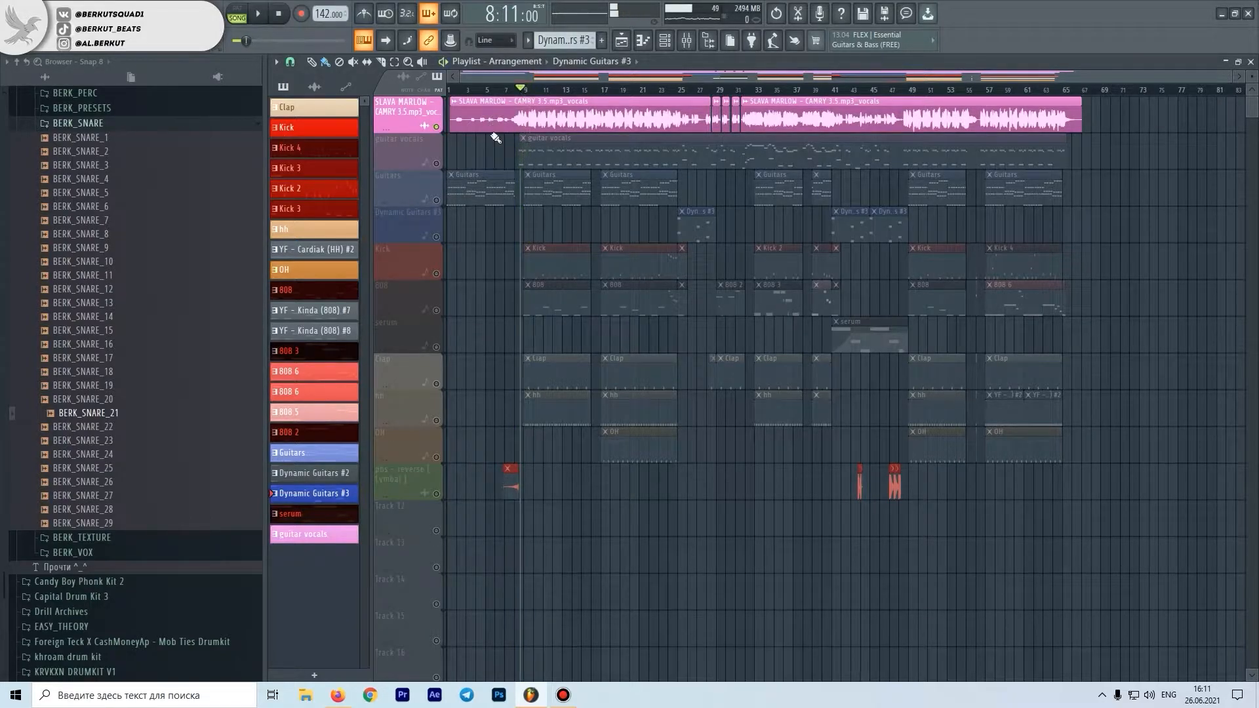
scroll(536, 126, "up", 8)
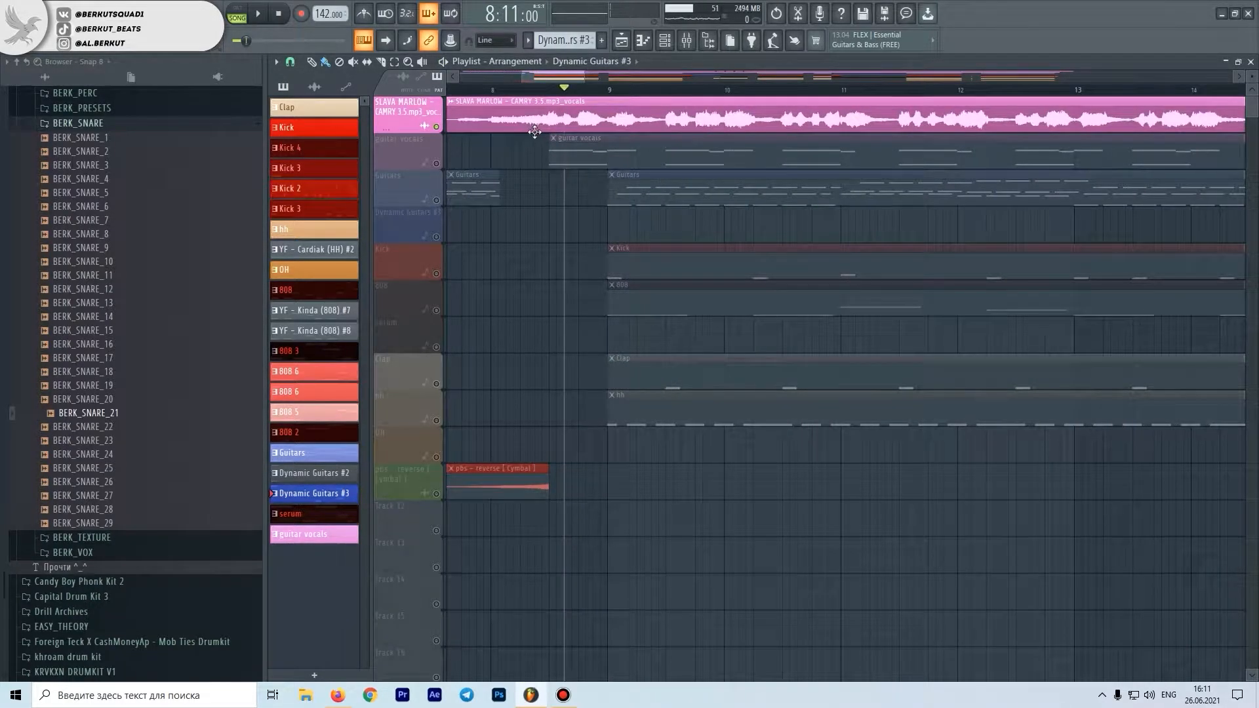
scroll(523, 126, "down", 6)
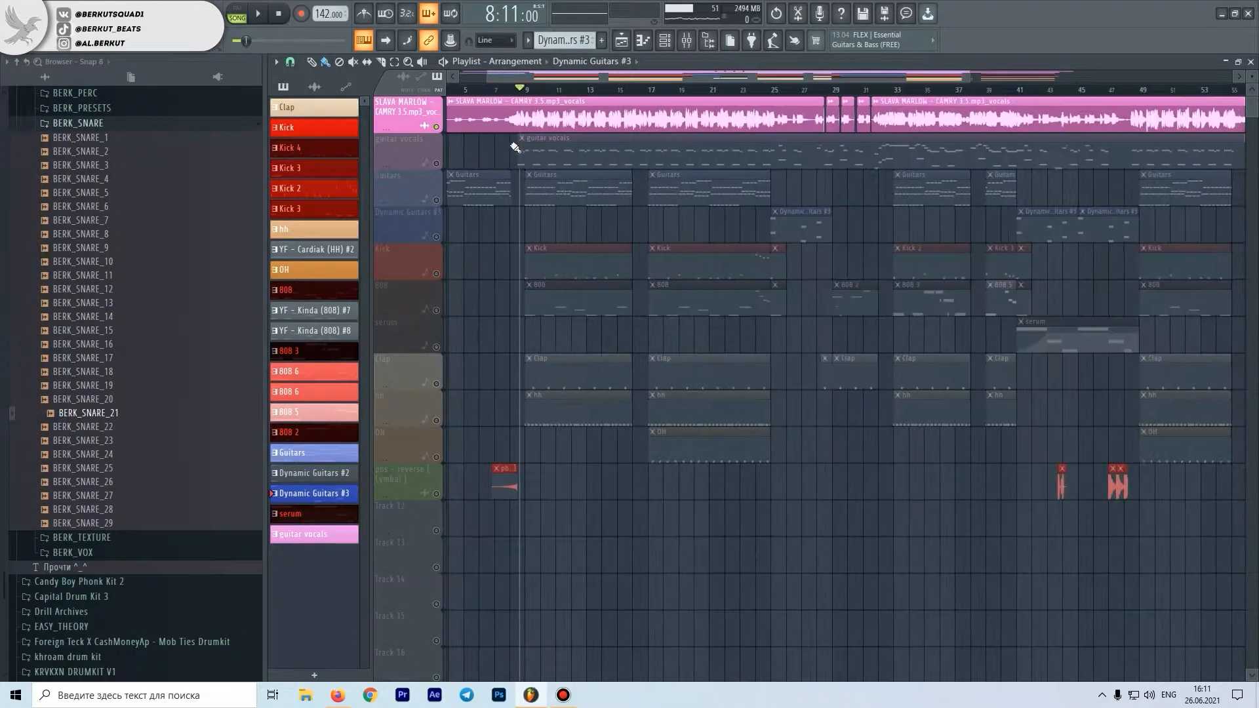
Unmute the guitar vocals track and play it together with the vocals from bar 8.
left_click(436, 164)
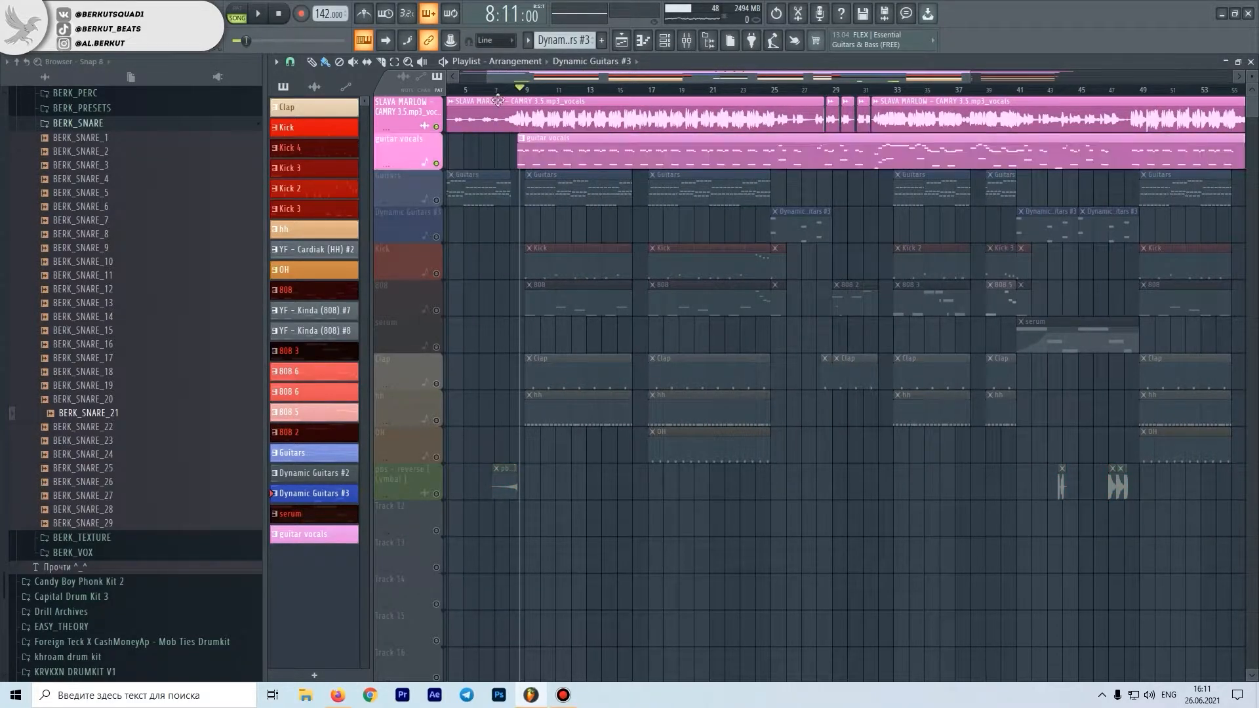
key("space")
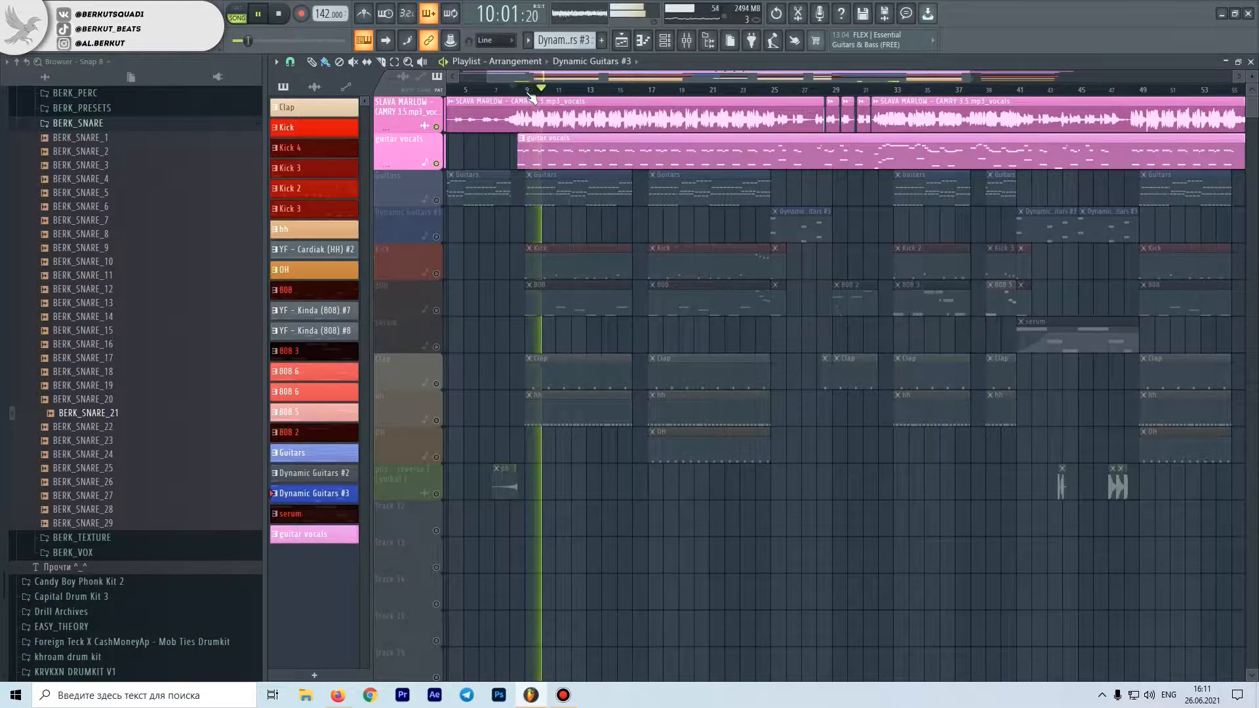
key("space")
scroll(532, 97, "up", 5)
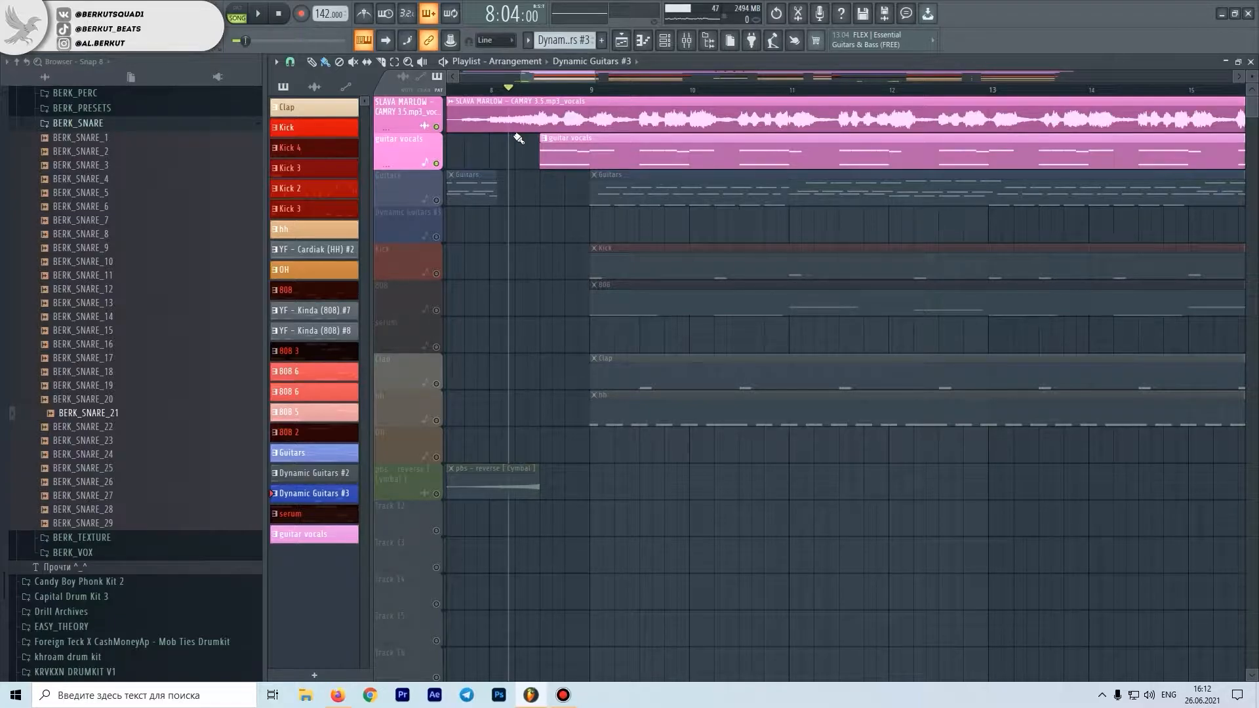
scroll(560, 182, "down", 8)
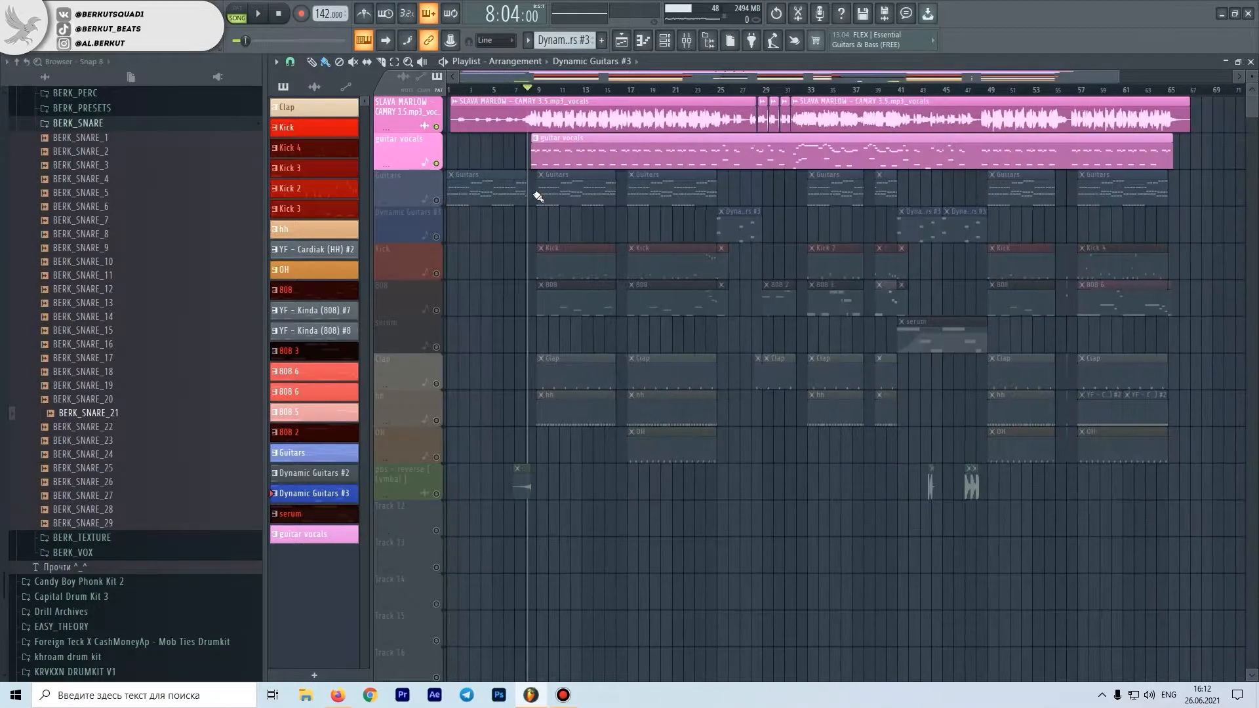
Unmute the Guitars track and open its first clip's pattern in the piano roll.
key("space")
left_click(437, 200)
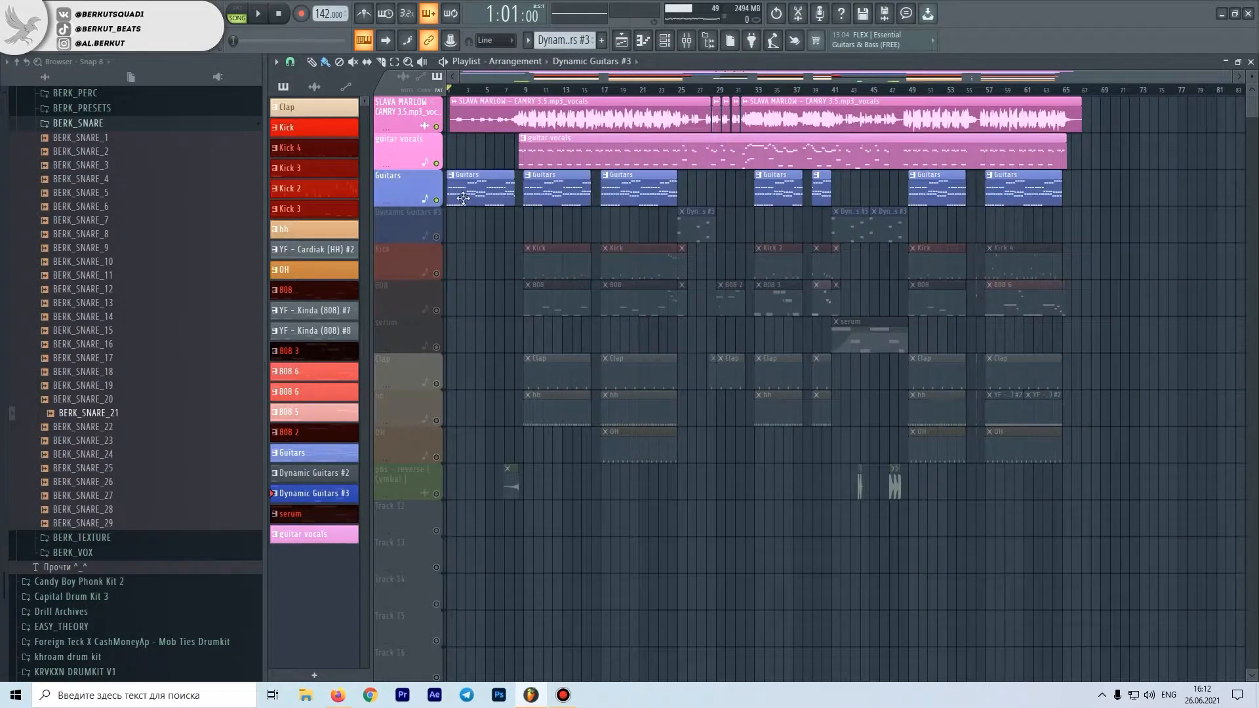
double_click(463, 197)
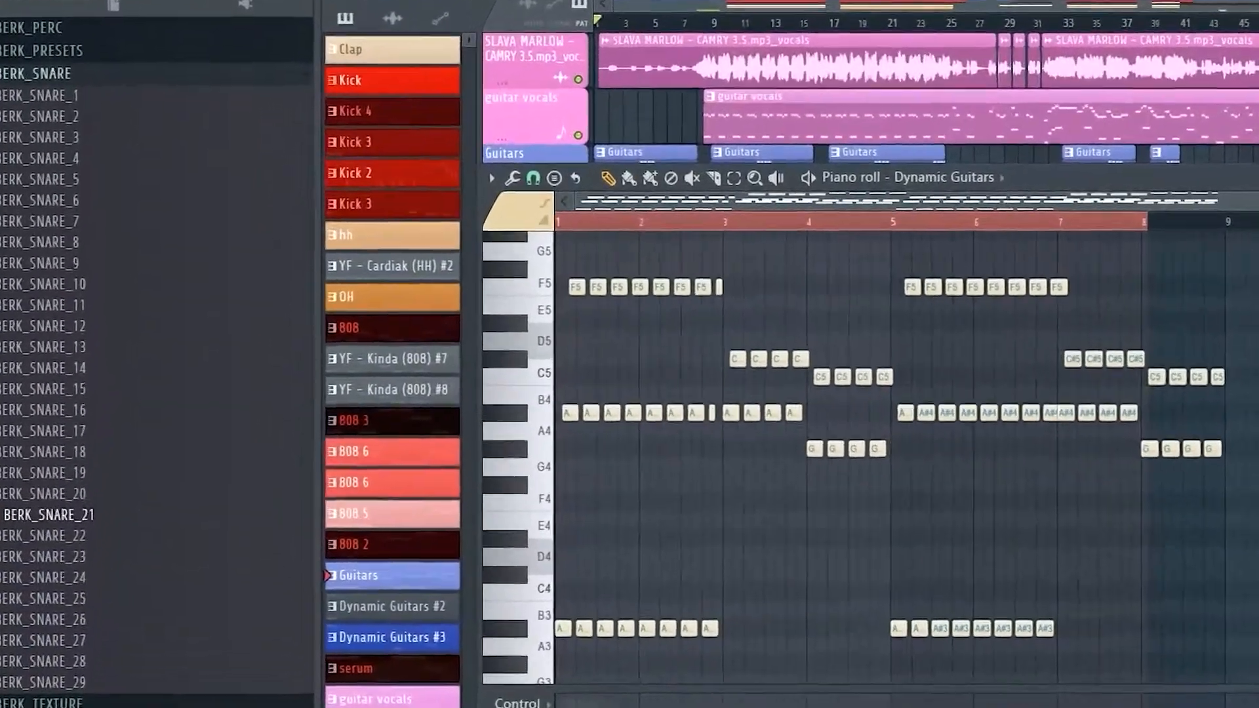
Play the Guitars pattern from the start in the enlarged piano roll.
left_click(1077, 192)
key("space")
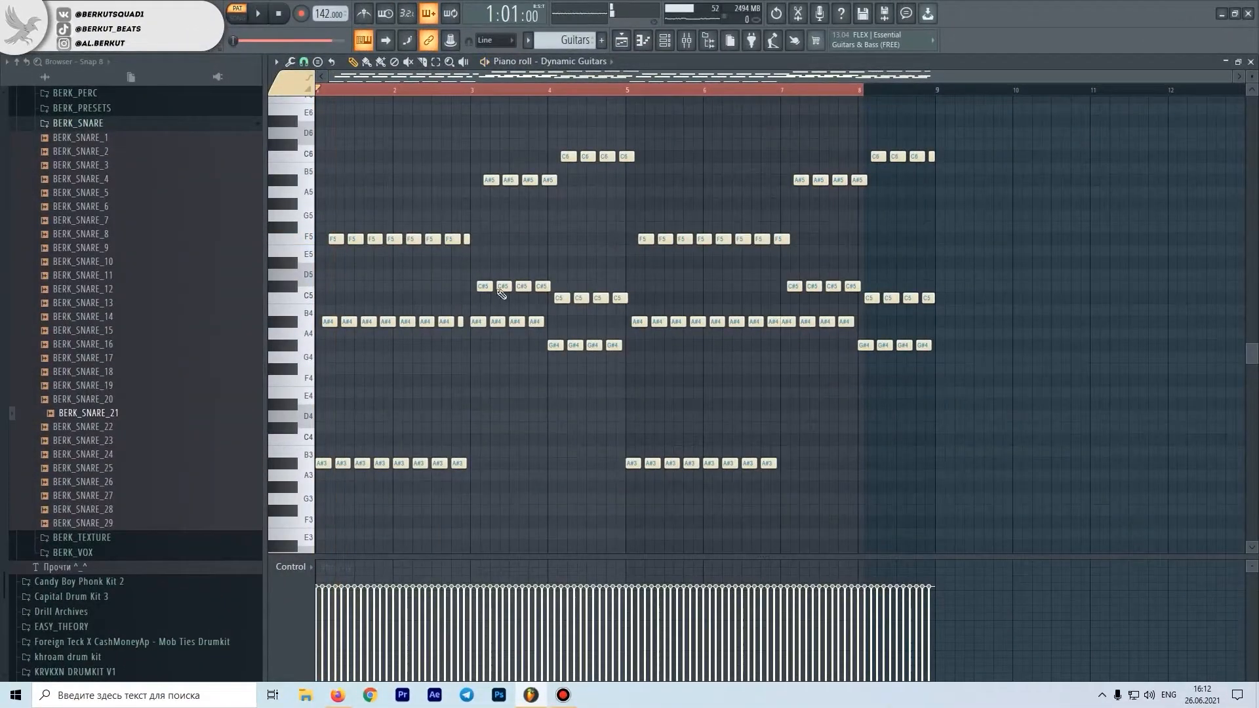
key("space")
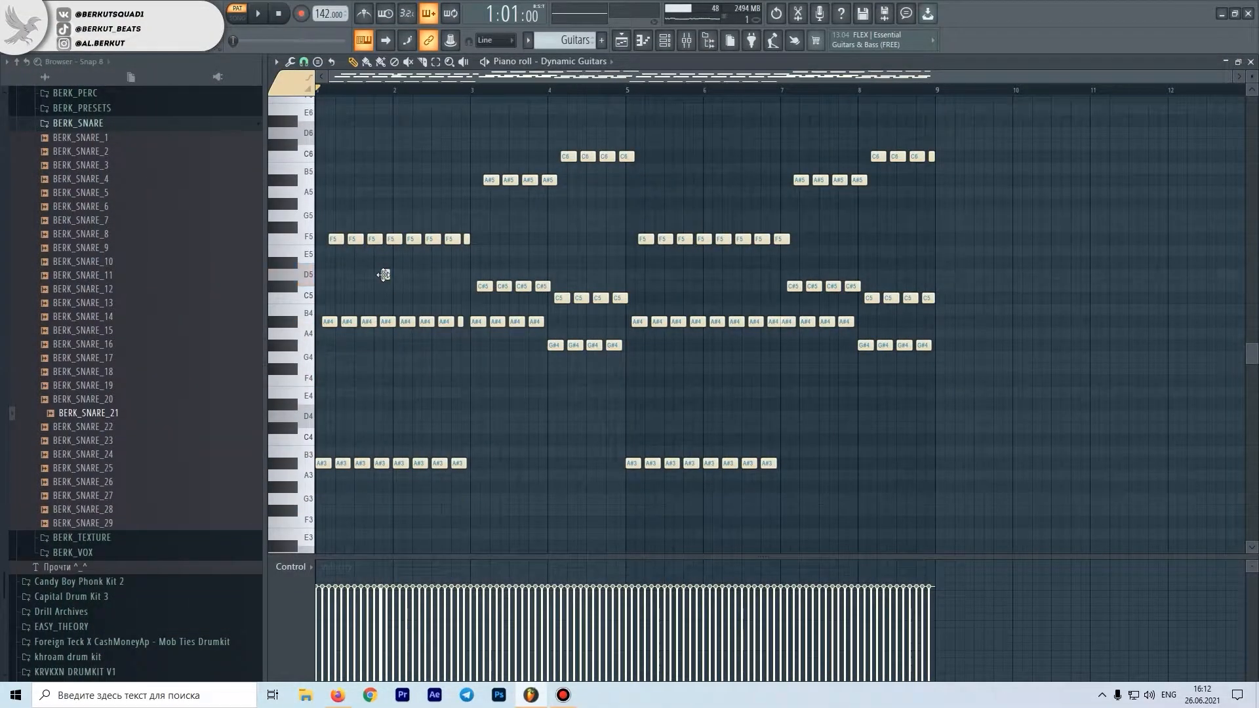
Select the chord note groups of the Guitars pattern one after another and open the Ample Guitar M channel.
left_click_drag(479, 505, 316, 175)
left_click_drag(571, 396, 618, 129)
left_click_drag(618, 136, 619, 137)
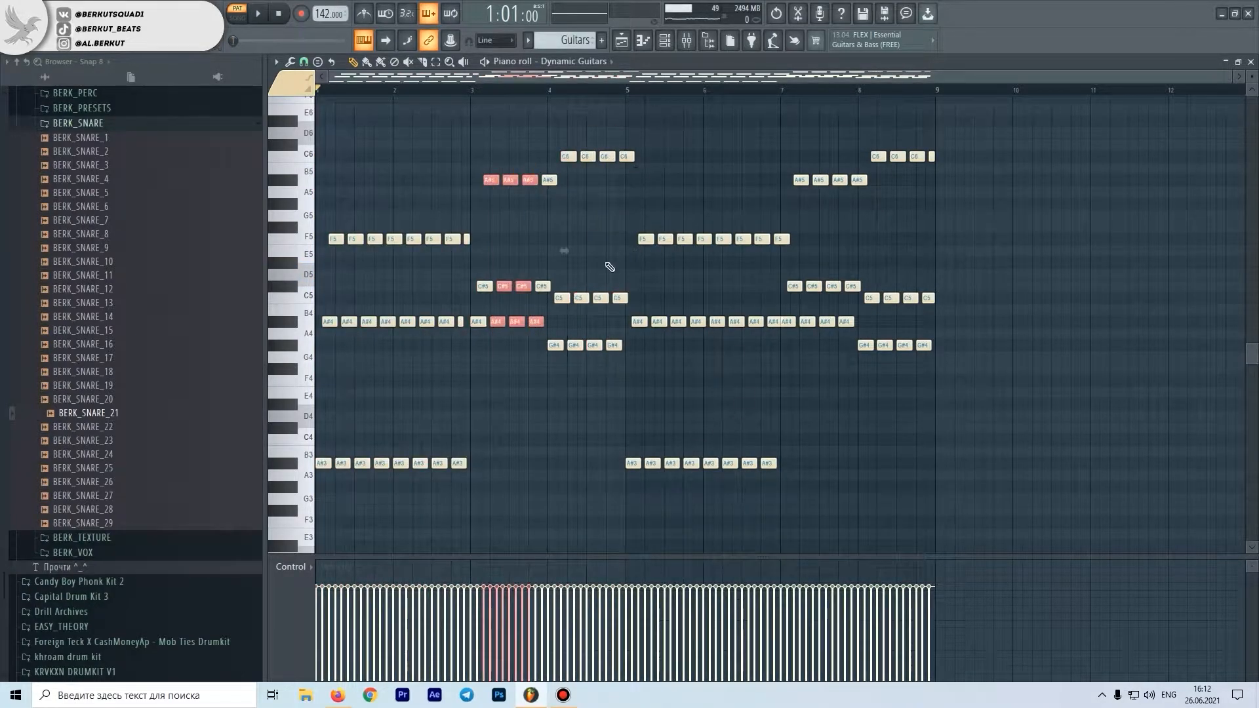
left_click_drag(571, 394, 618, 136)
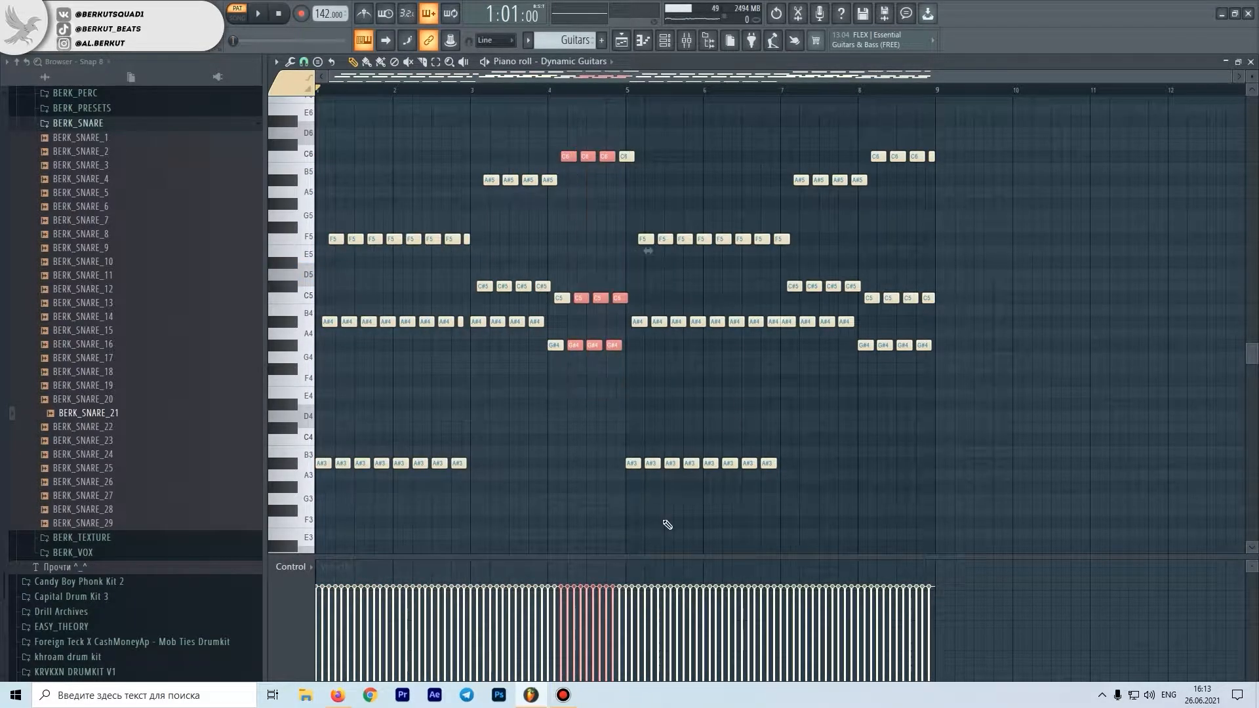
left_click_drag(667, 524, 722, 197)
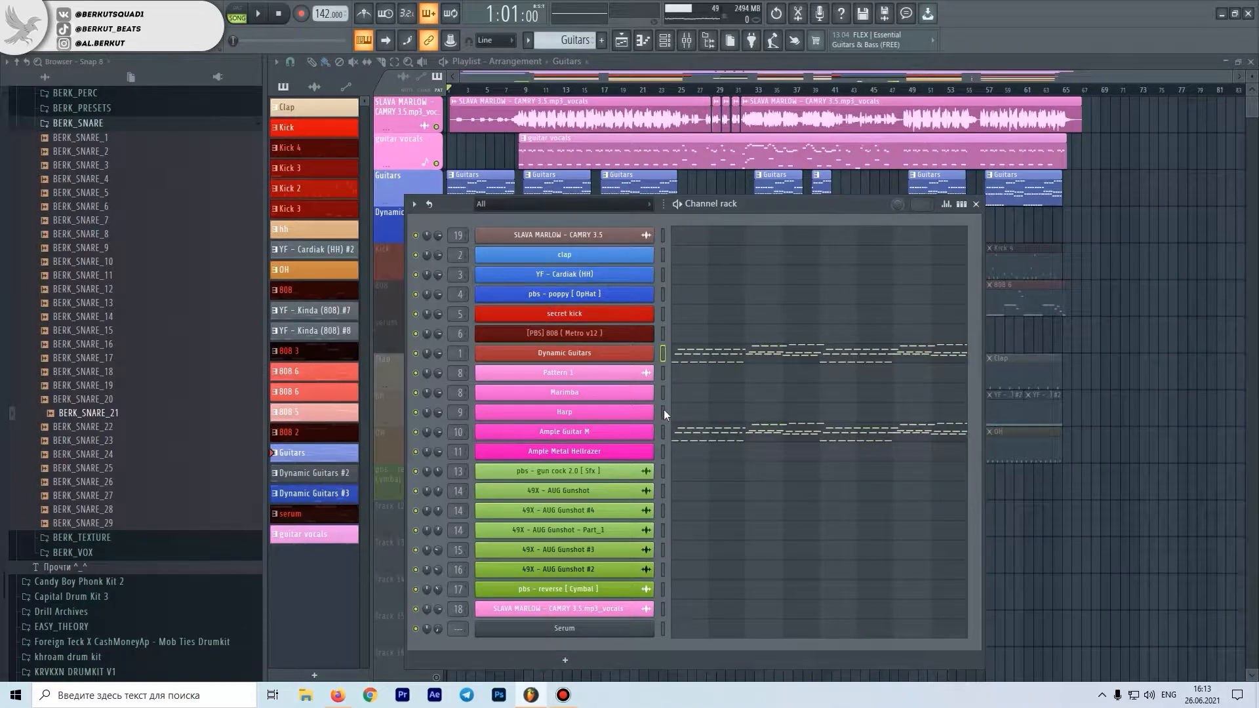
left_click(595, 438)
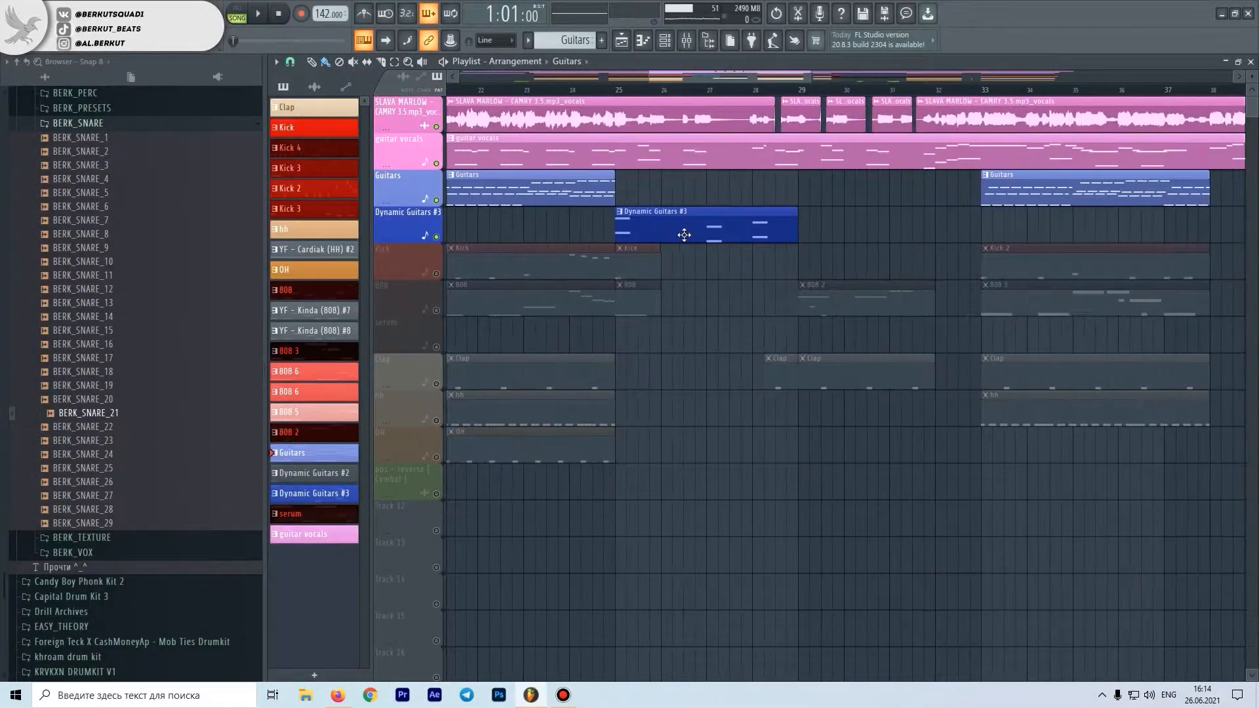
Solo the Dynamic Guitars #3 track and open its clip at bar 25 in the piano roll.
left_click(390, 228)
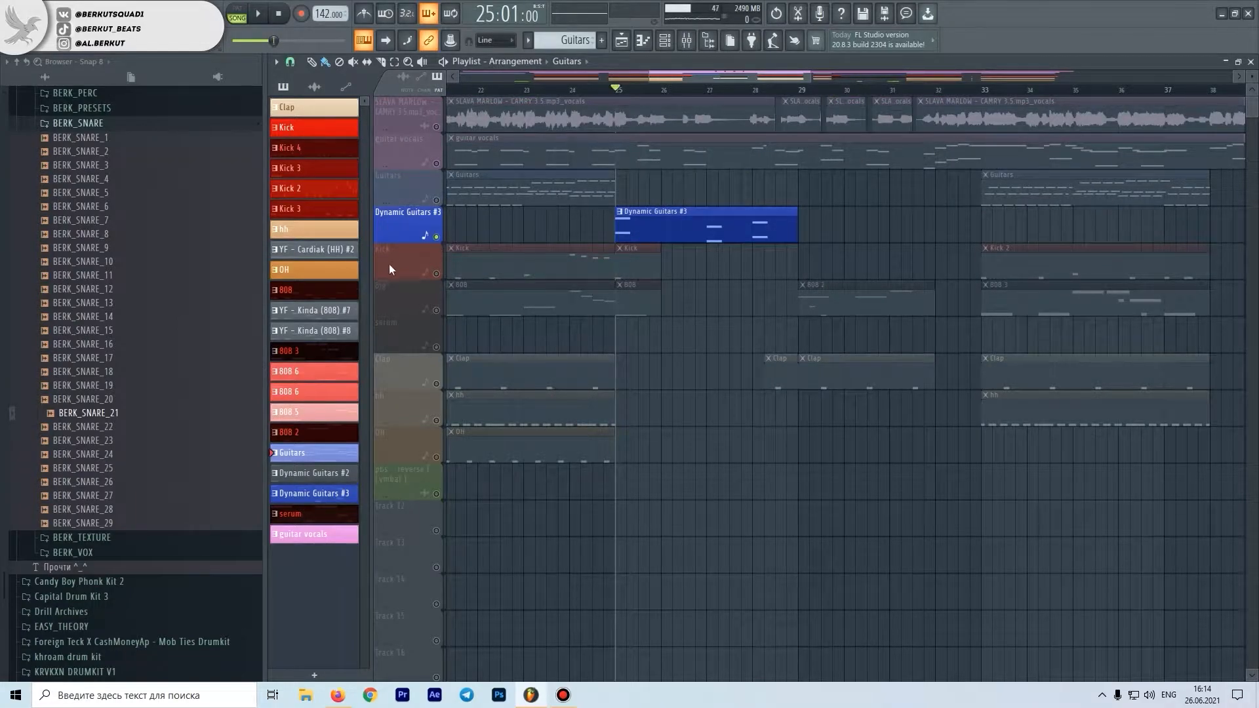
double_click(661, 230)
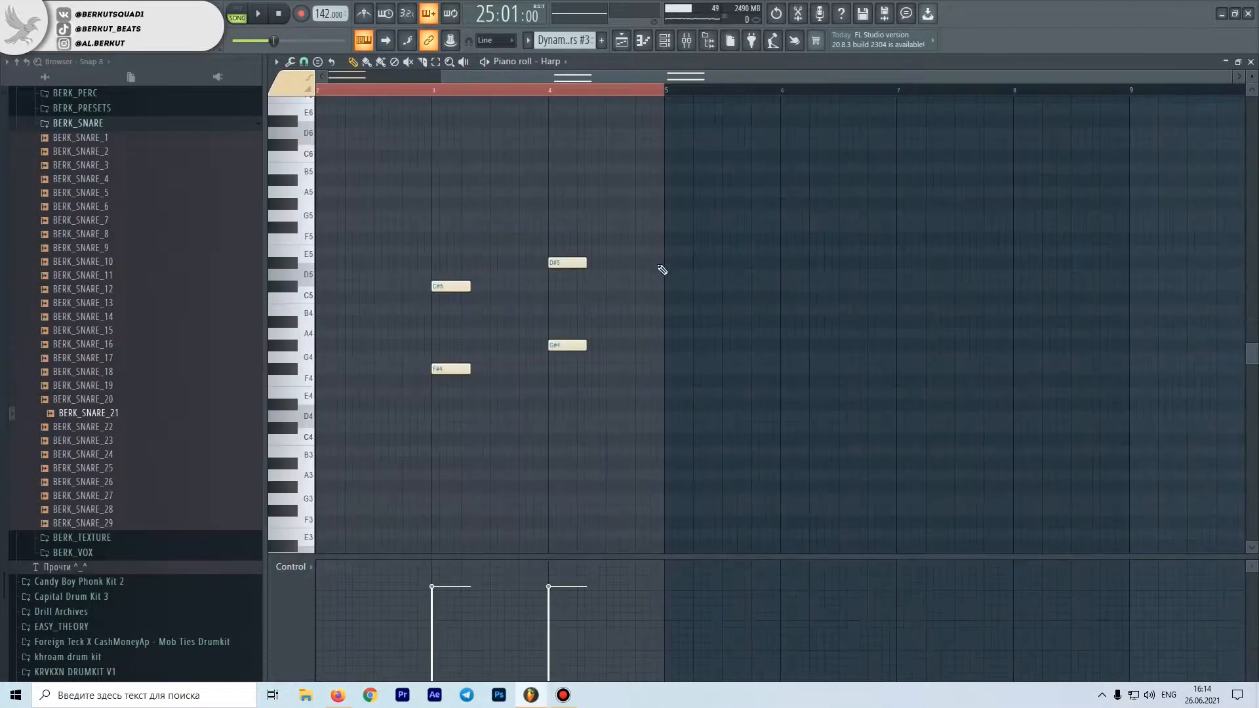
Select and release the Harp chord notes of the Dynamic Guitars #3 pattern and play it from bar 25.
scroll(661, 279, "left", 2)
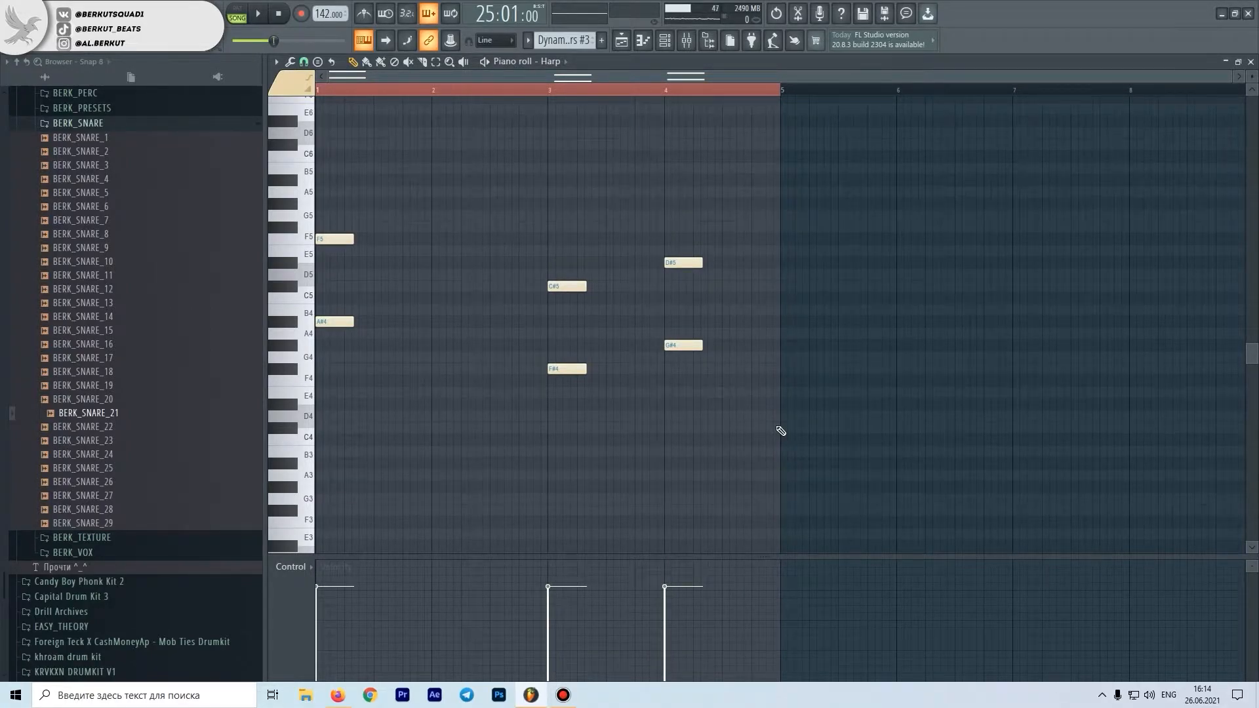
left_click_drag(820, 444, 119, 190)
left_click(448, 201, "ctrl")
key("space")
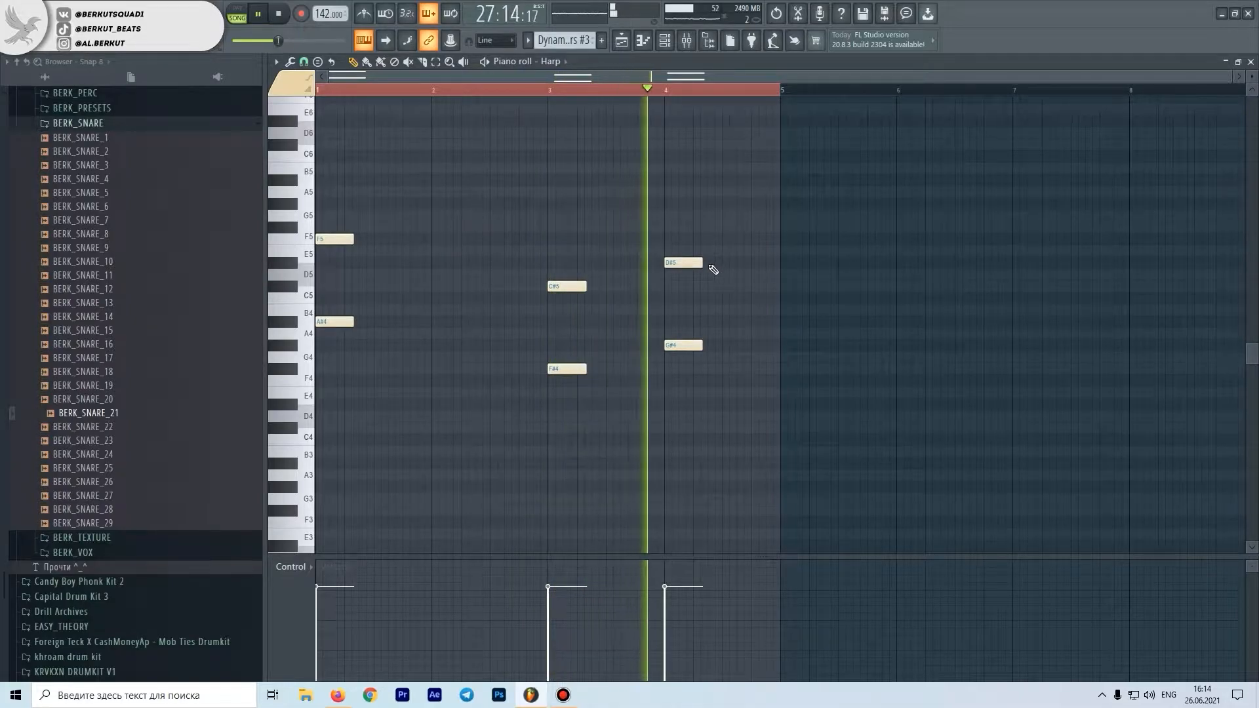
key("space")
Open the Harp channel's FLEX plugin from the channel rack to examine its preset, and close it.
left_click(664, 40)
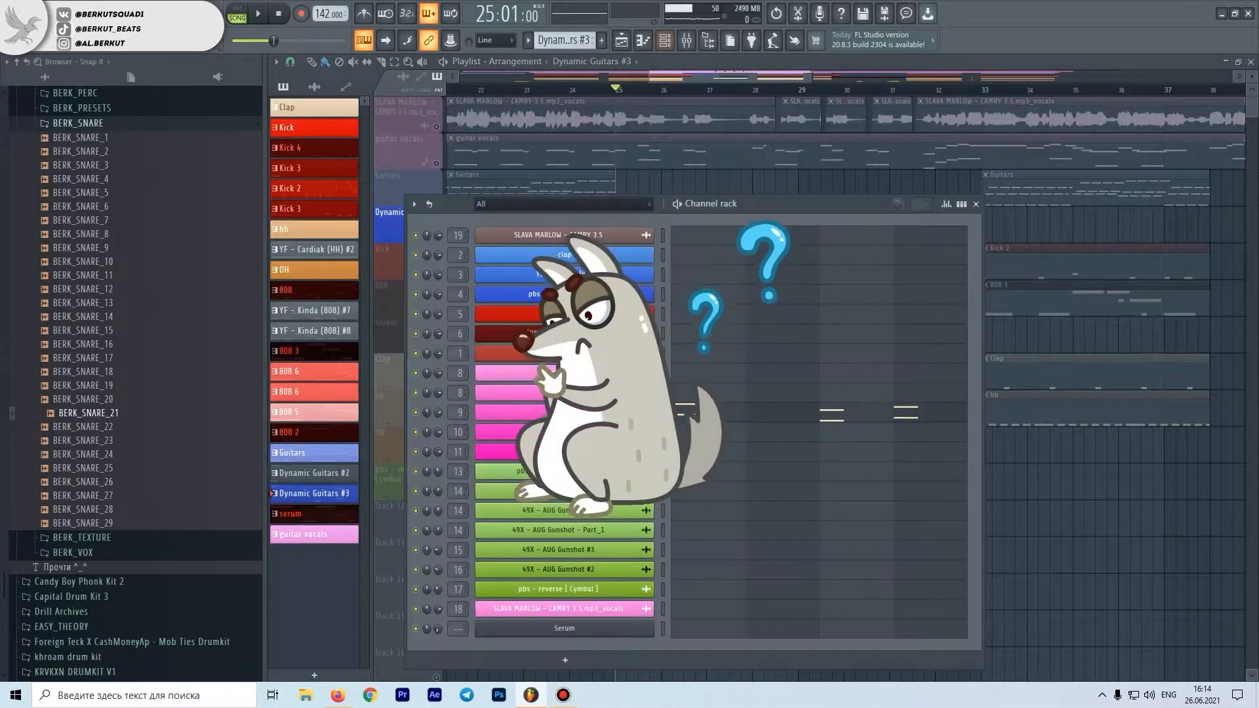
left_click(573, 405)
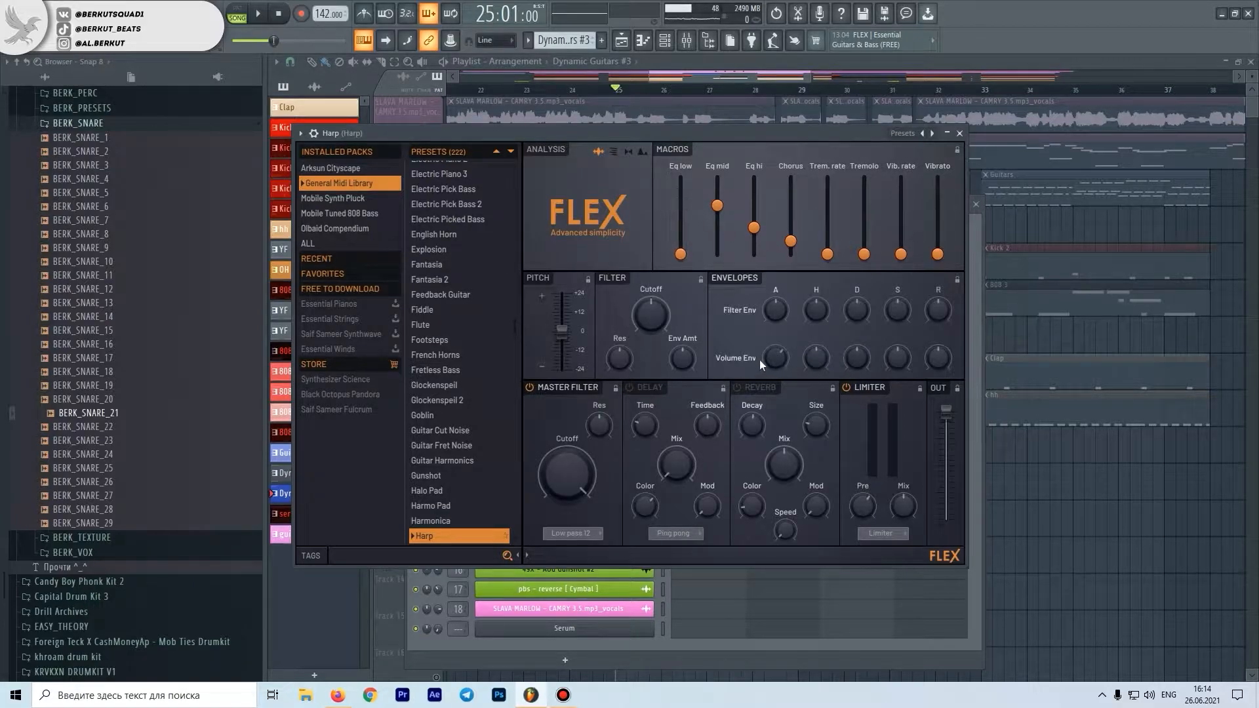
left_click_drag(663, 135, 616, 268)
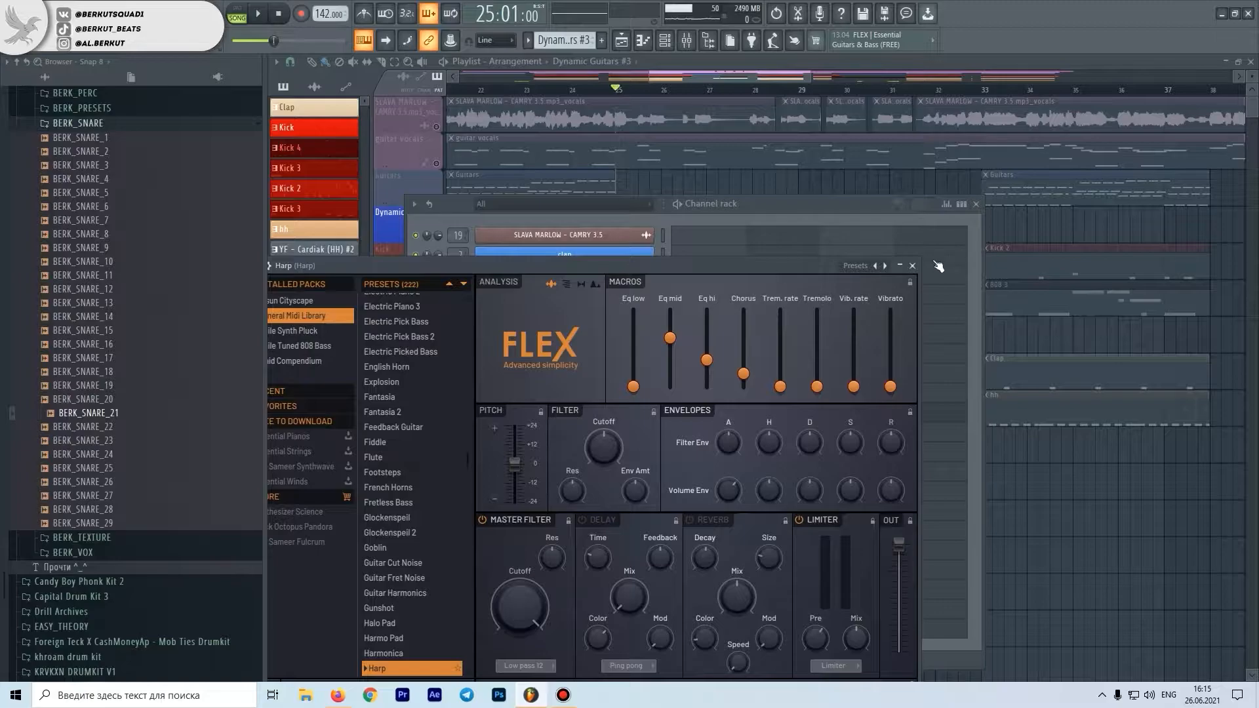
left_click(914, 266)
Unmute the Kick track and play its Kick clip from bar 9 in the piano roll.
right_click(649, 177, "ctrl")
left_click(439, 273)
scroll(505, 273, "up", 3)
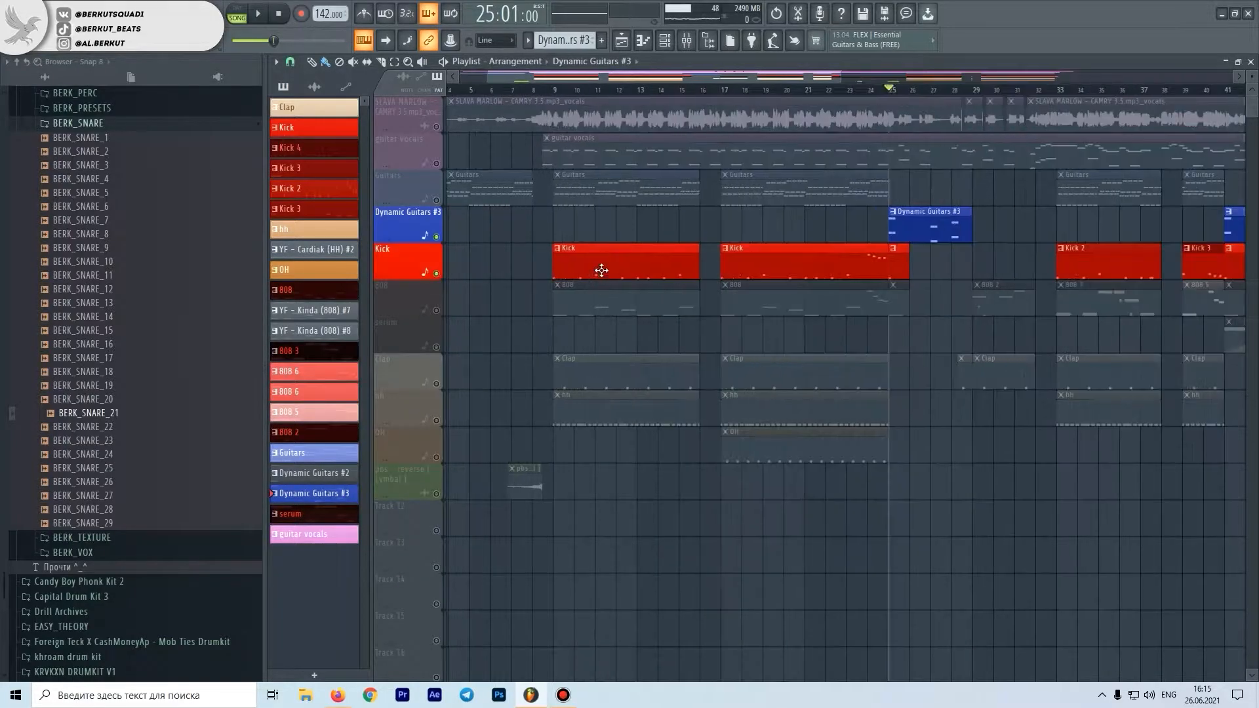
double_click(601, 271)
key("space")
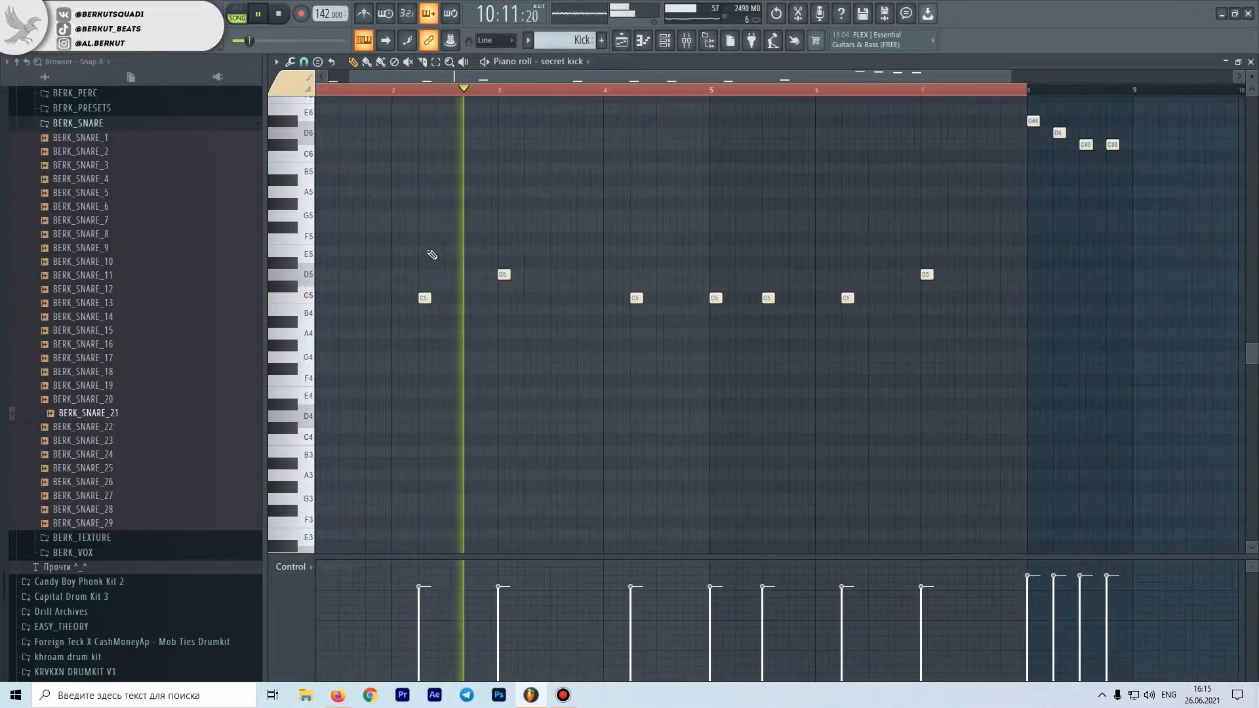
Select and release the notes in the first seven bars of the Kick pattern, and unmute the Guitars track in the playlist.
scroll(432, 254, "up", 1)
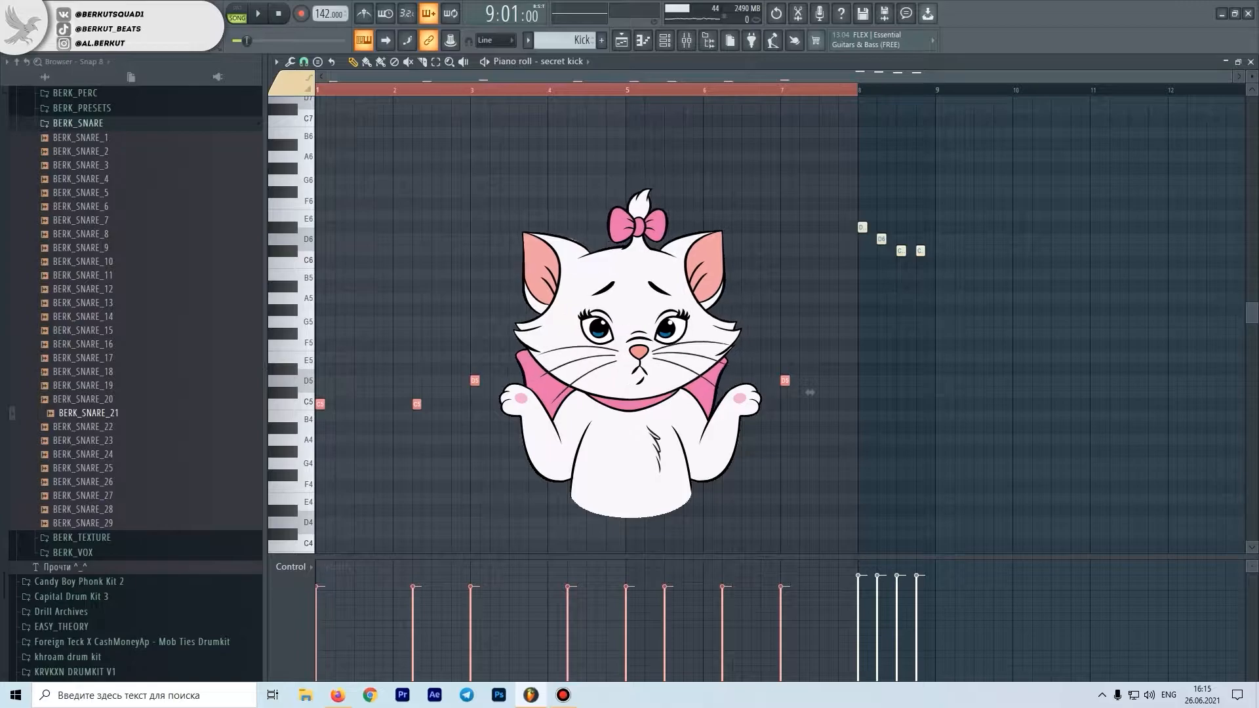
left_click(811, 392, "ctrl")
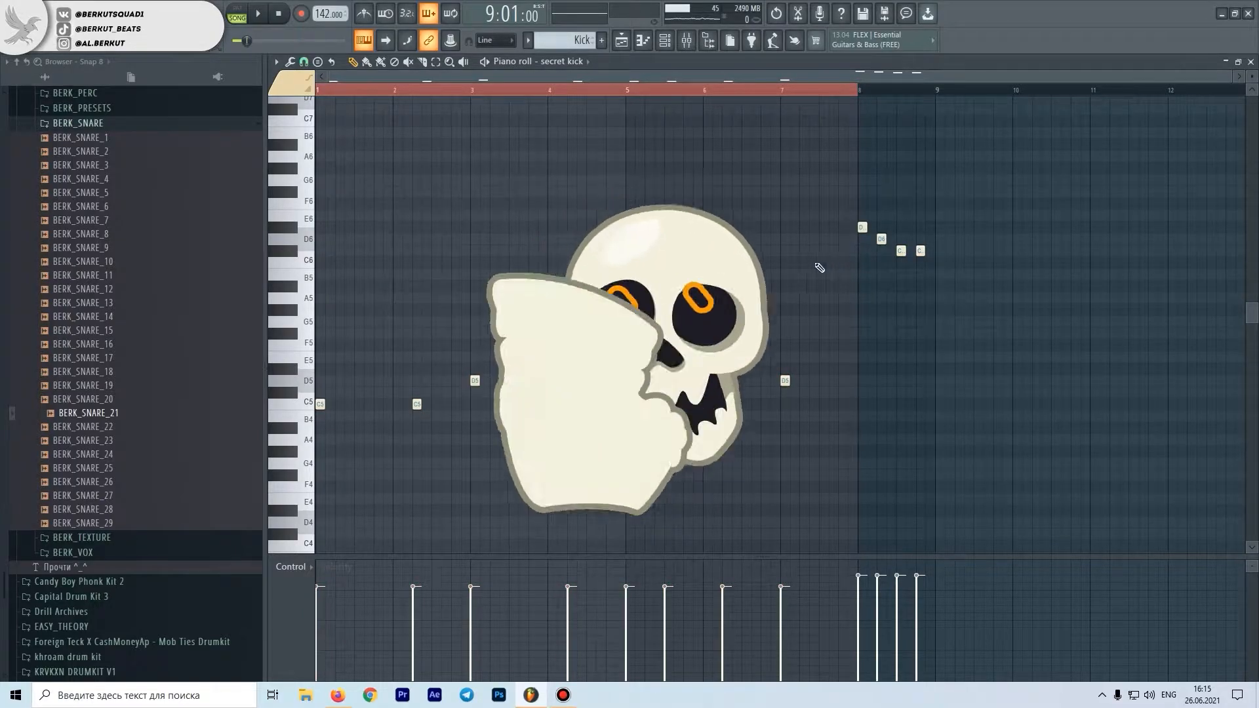
left_click(1251, 63)
left_click(579, 127)
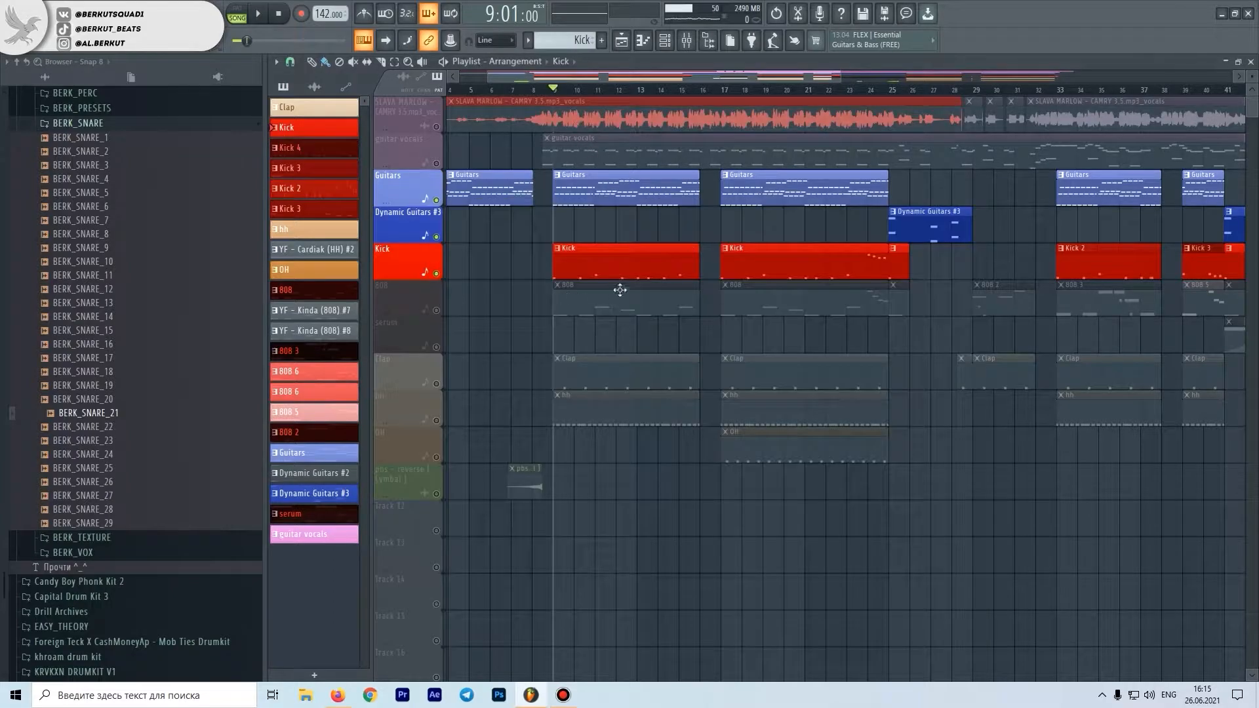
Open the Kick 3 clip at bar 39 in the piano roll and play it.
scroll(801, 273, "up", 1)
scroll(866, 282, "down", 3)
scroll(974, 290, "up", 5)
double_click(732, 268)
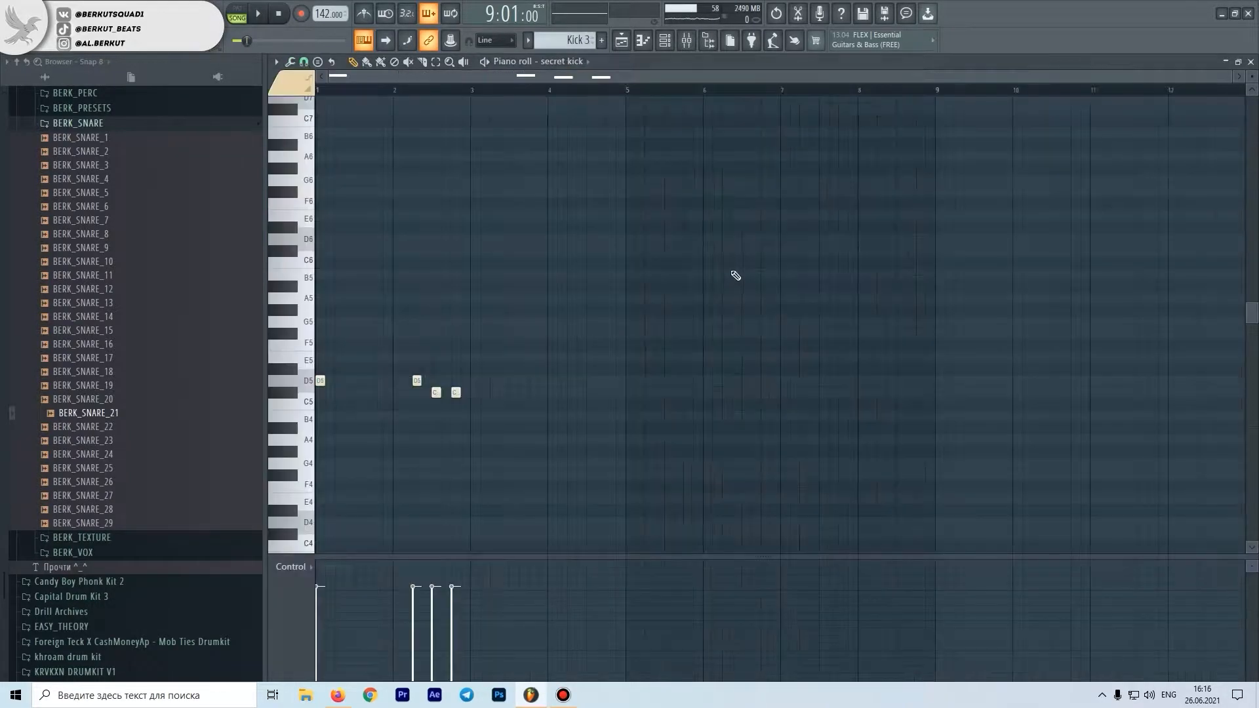
key("space")
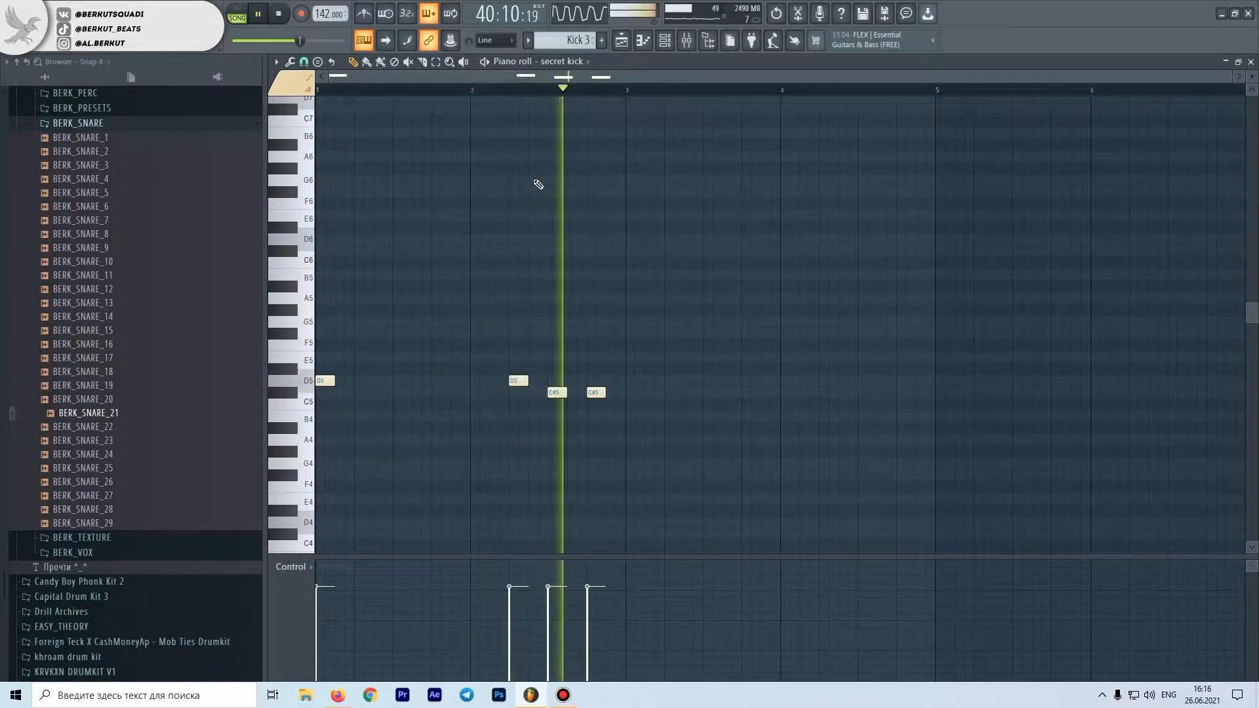
key("space")
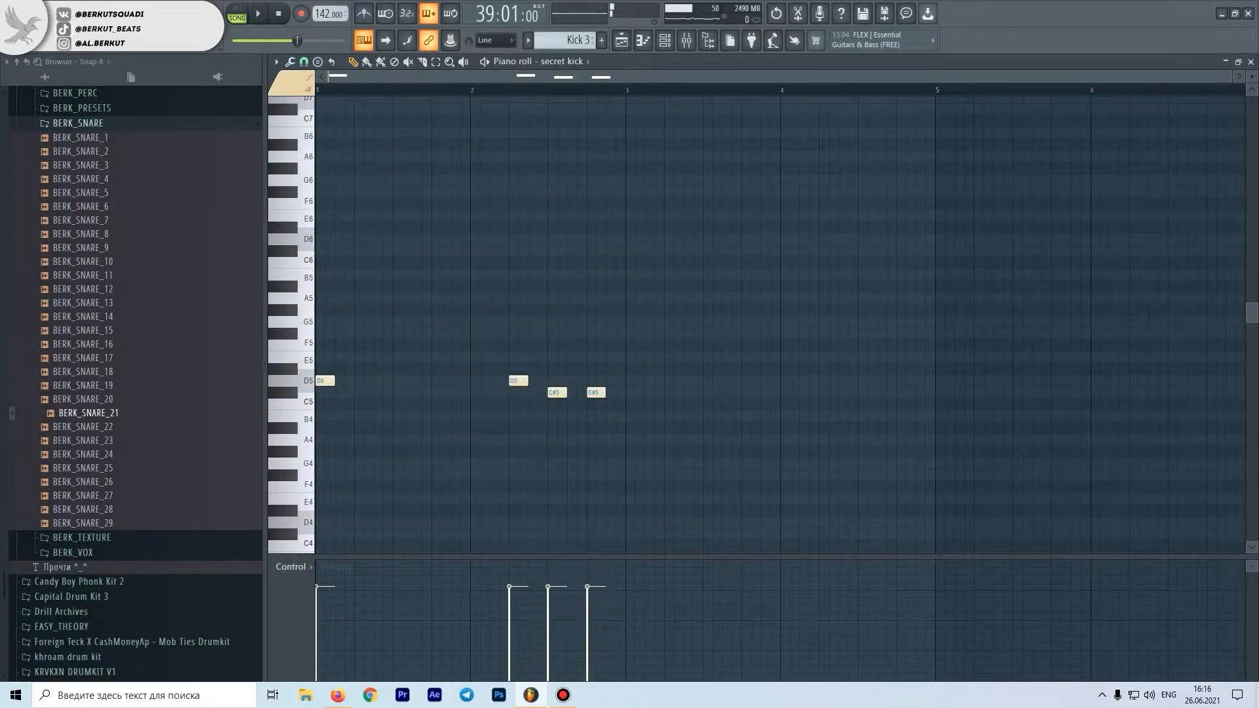
Open the Kick 4 clip at bar 57 in the piano roll and audition it.
left_click(1250, 61)
left_click(969, 203)
double_click(745, 258)
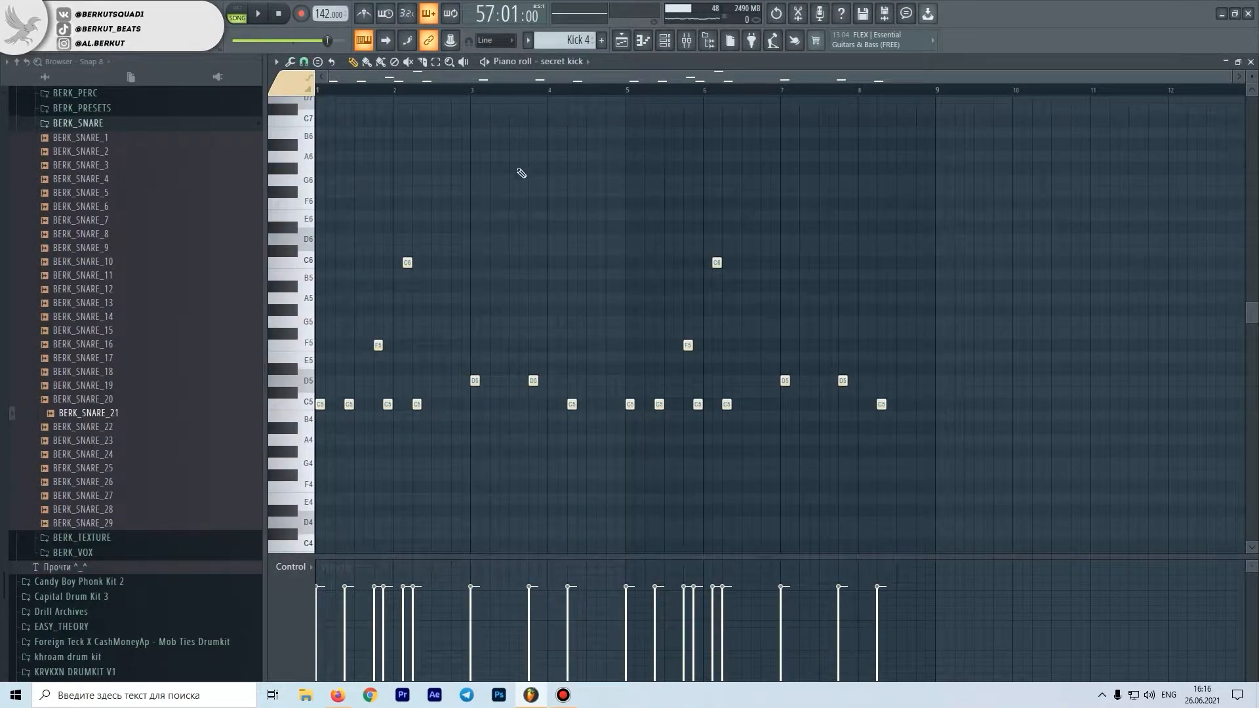
key("space")
left_click_drag(626, 90, 122, 90)
left_click_drag(626, 90, 941, 90)
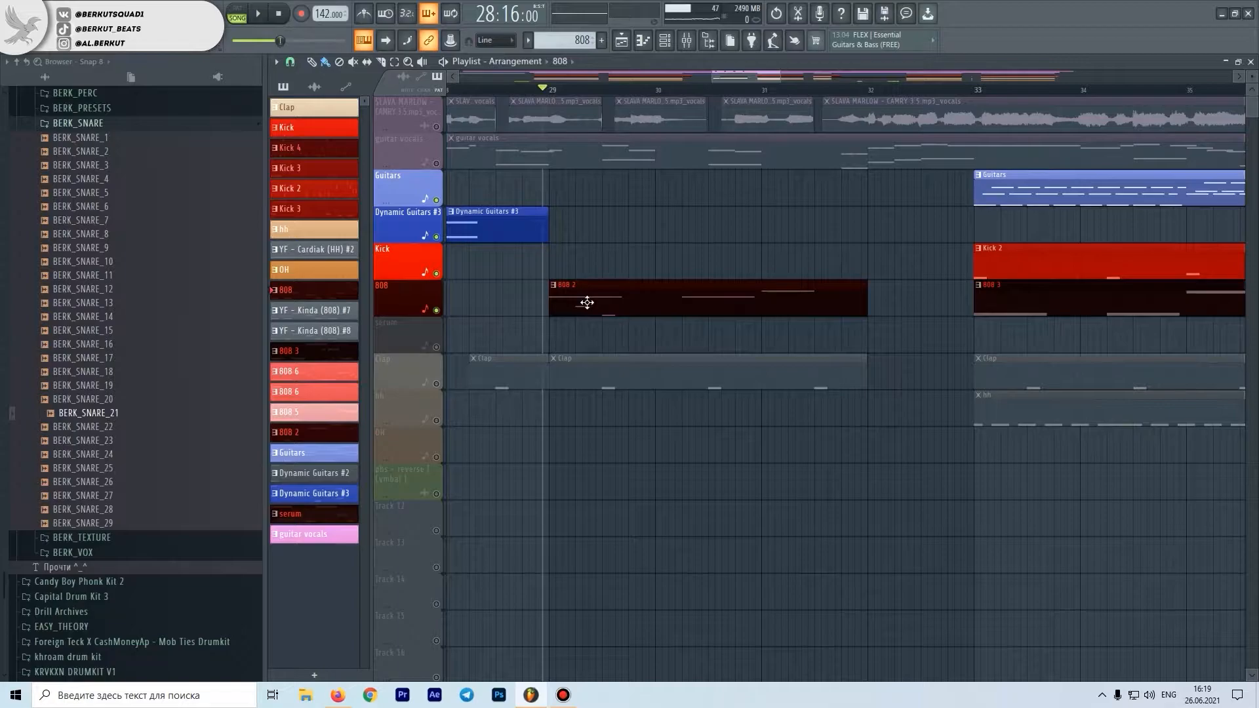
Open the 808 2 clip at bar 29 in the piano roll and play its bass notes.
double_click(587, 303)
key("space")
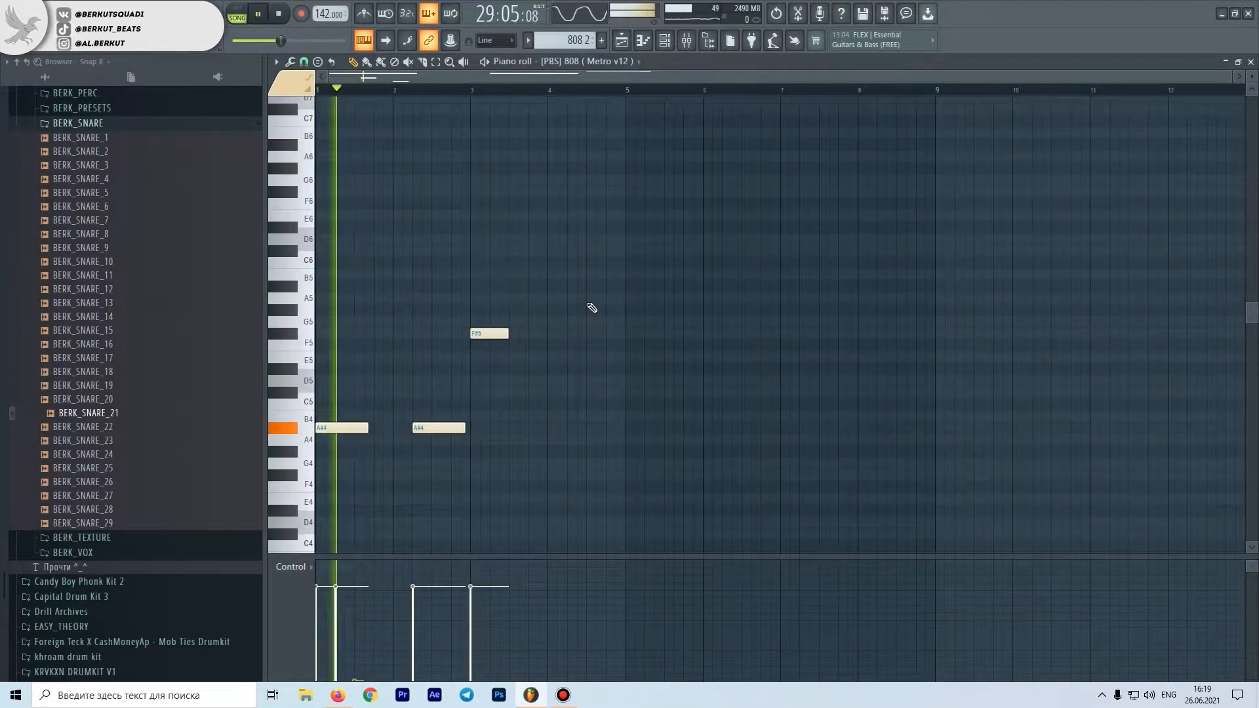
scroll(592, 309, "down", 6)
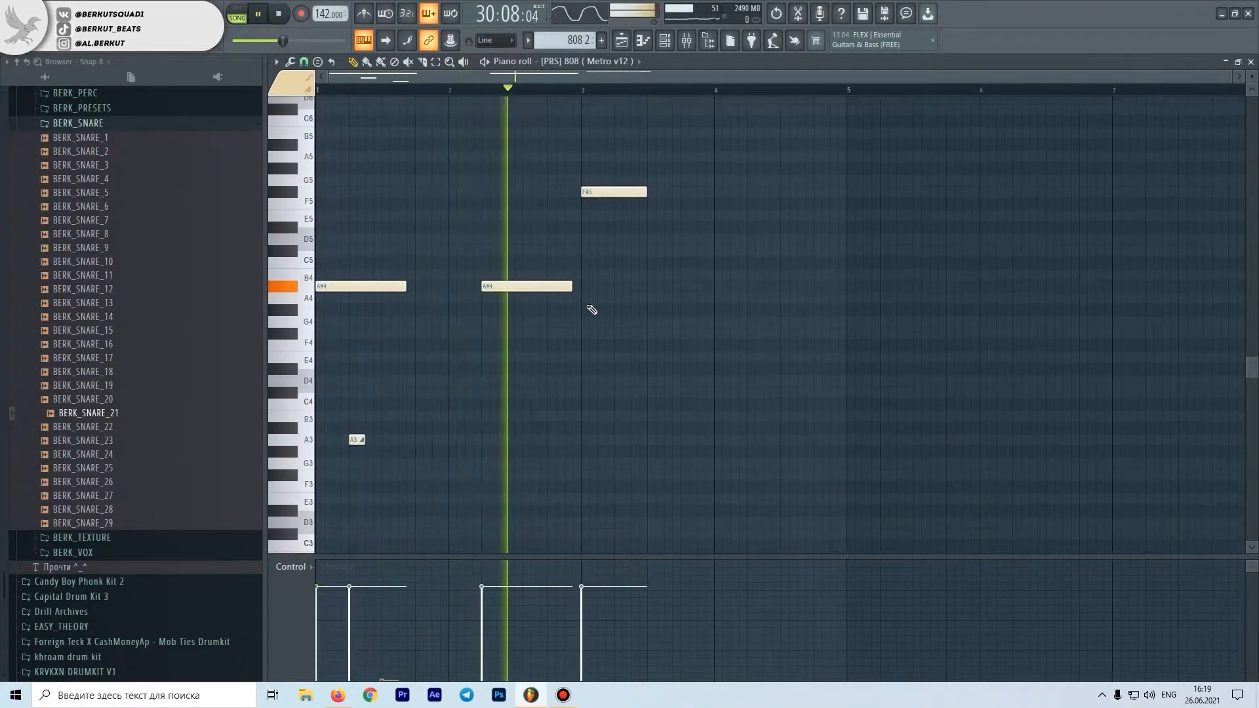
key("space")
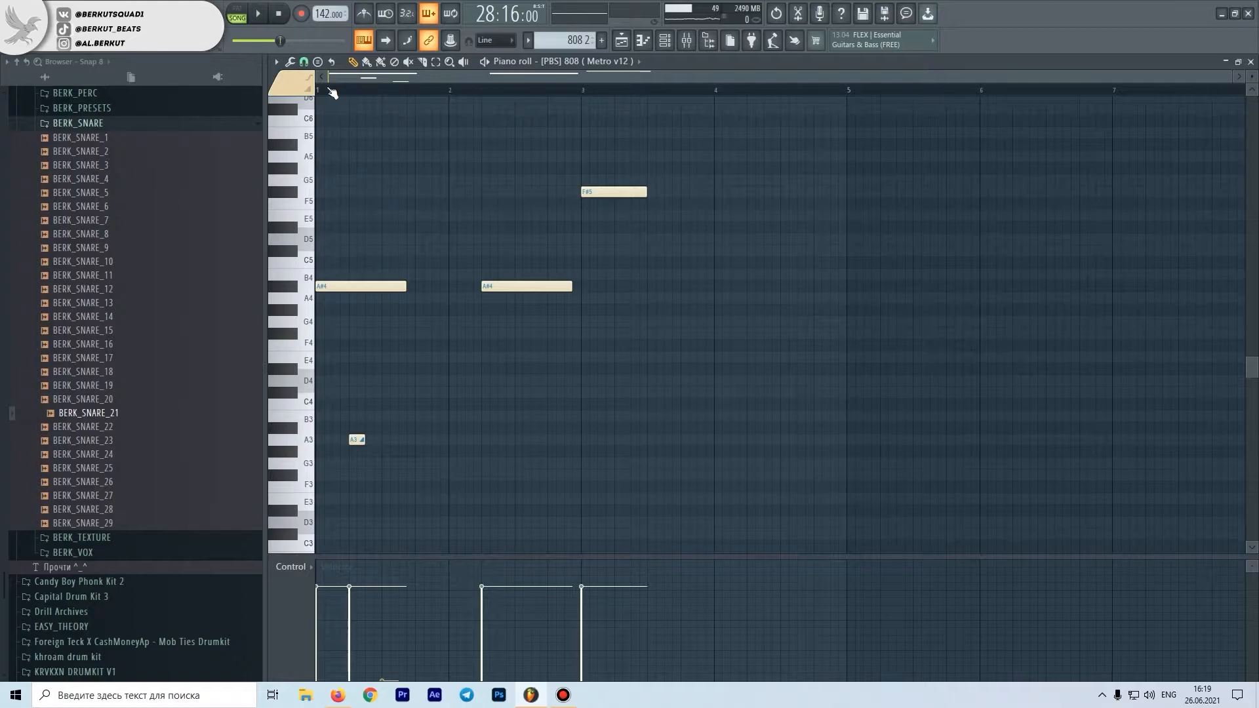
Play the 808 3 pattern from bar 33 in the piano roll.
key("space")
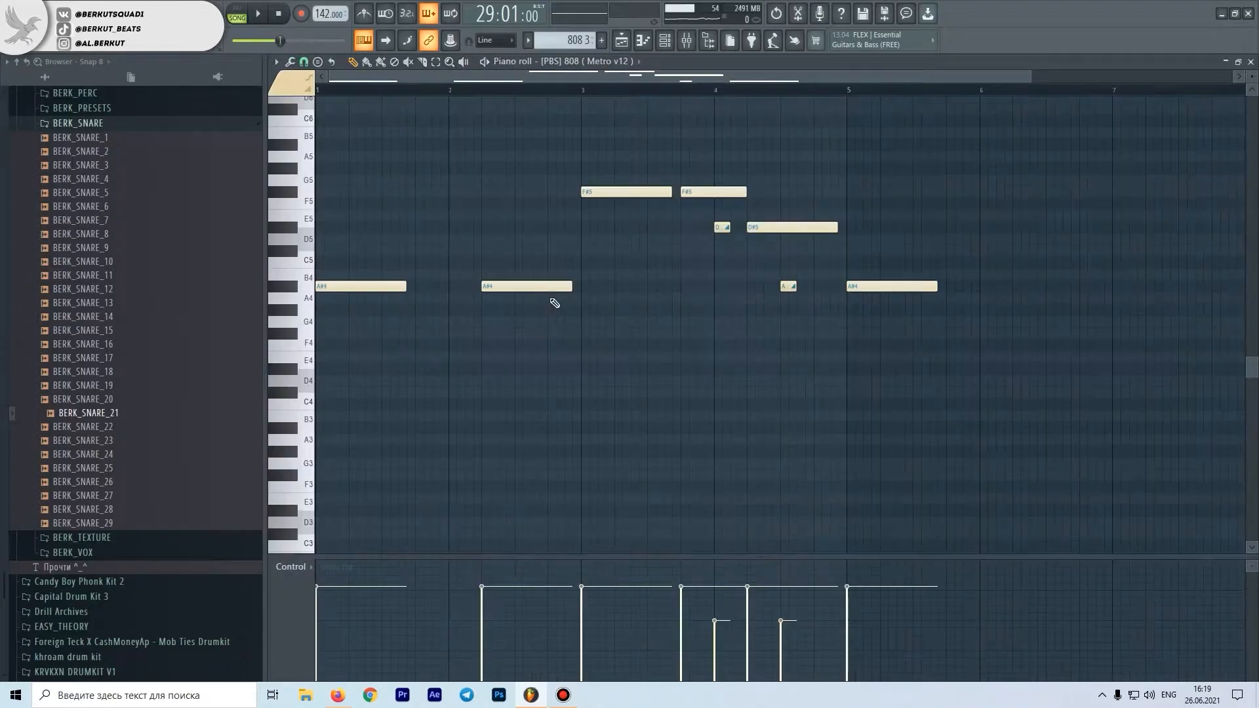
scroll(562, 300, "down", 2)
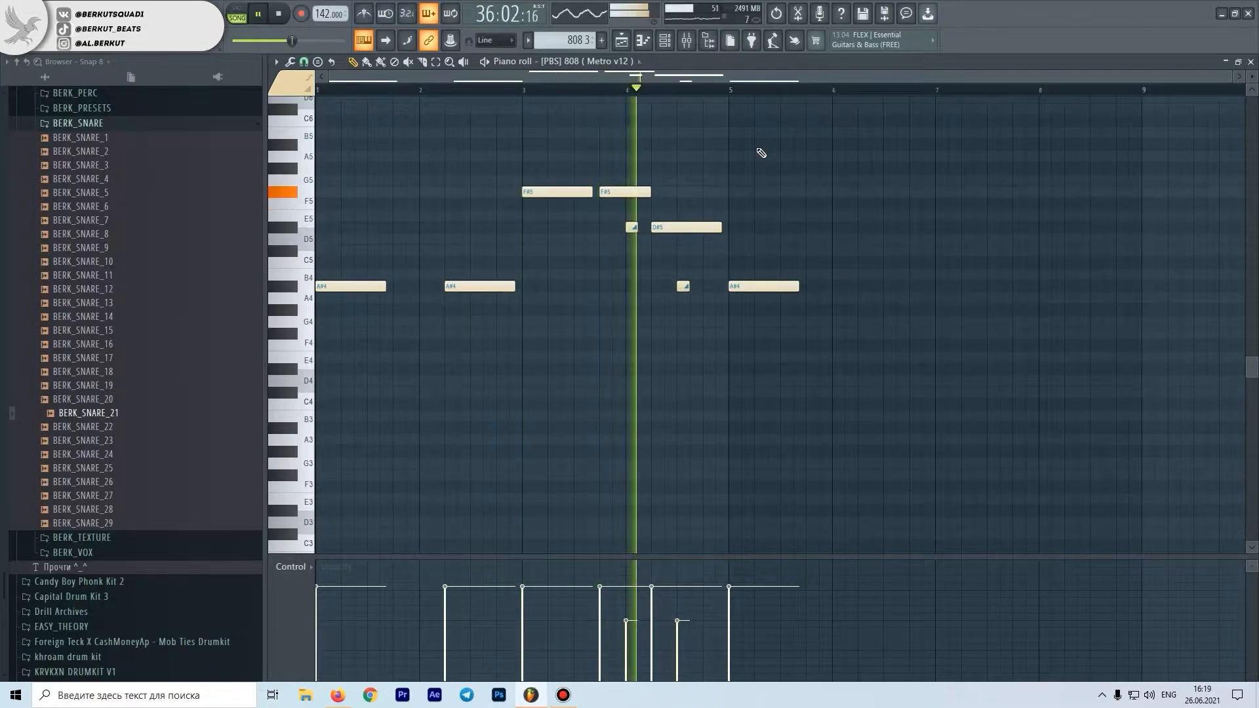
key("space")
Open the 808 6 clip at bar 57 in the piano roll and play it.
scroll(655, 278, "up", 3)
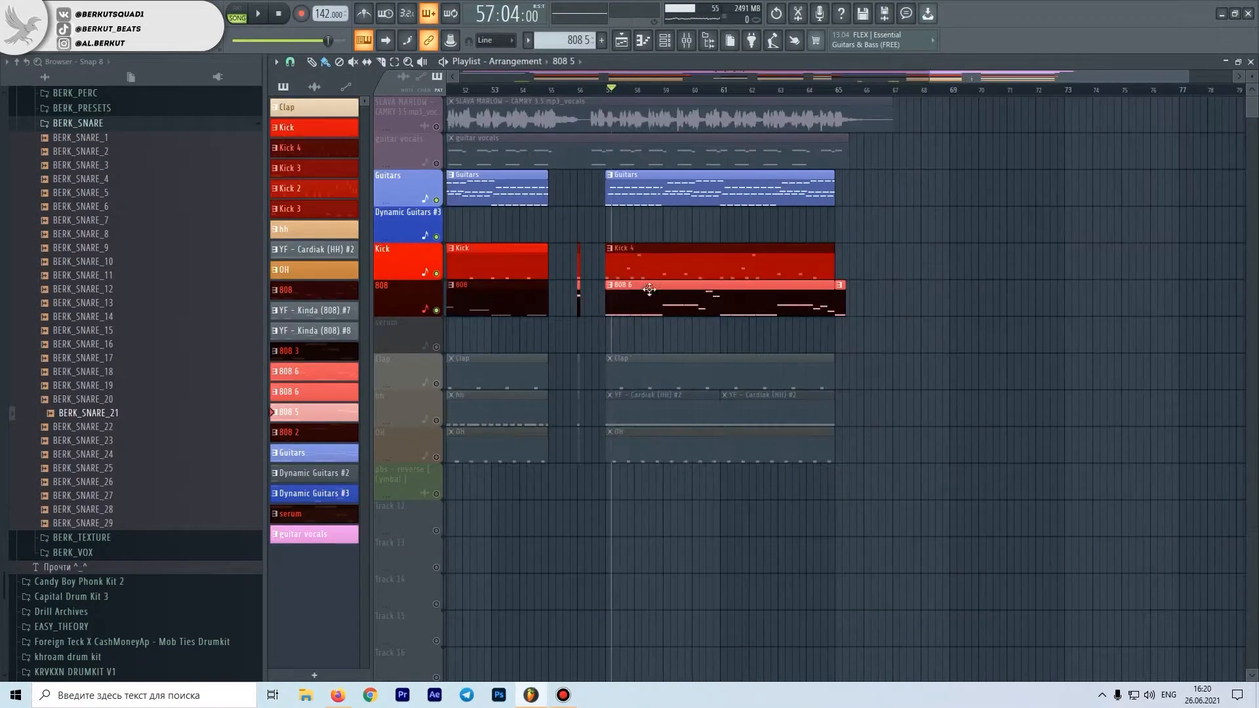
double_click(653, 283)
key("space")
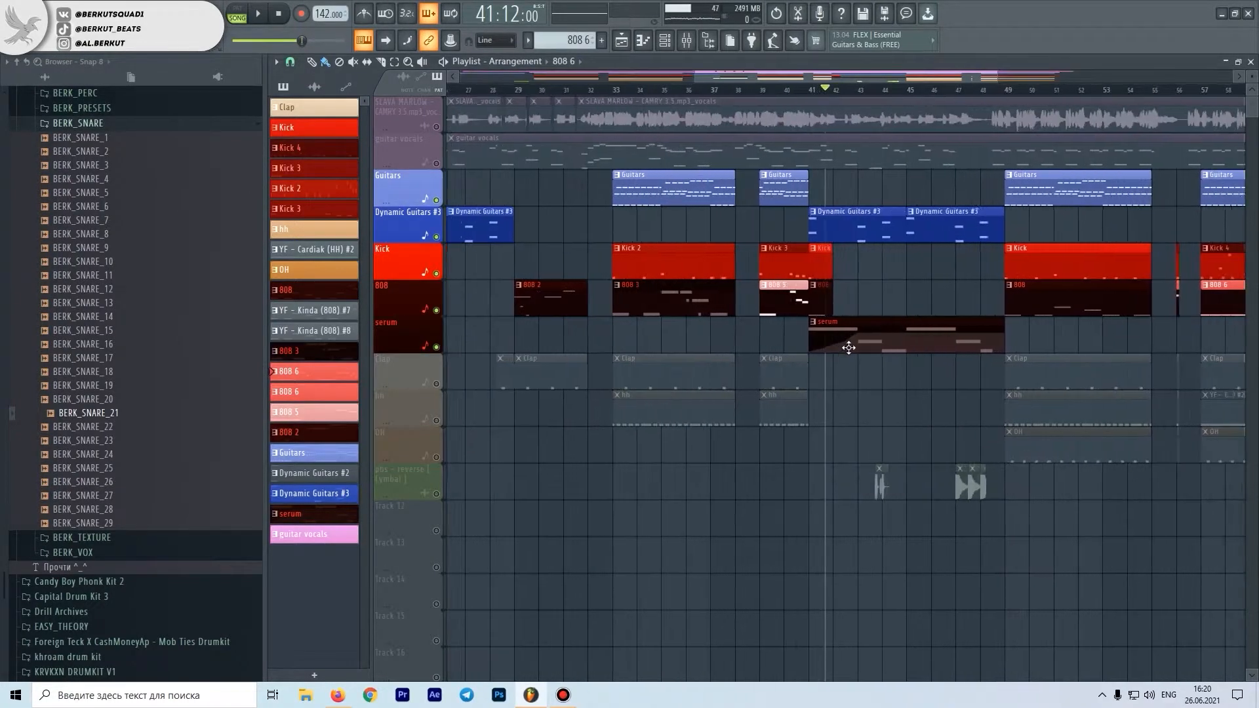
Point out the serum clip by selecting and releasing it, and play the arrangement from bar 41.
scroll(869, 351, "up", 5)
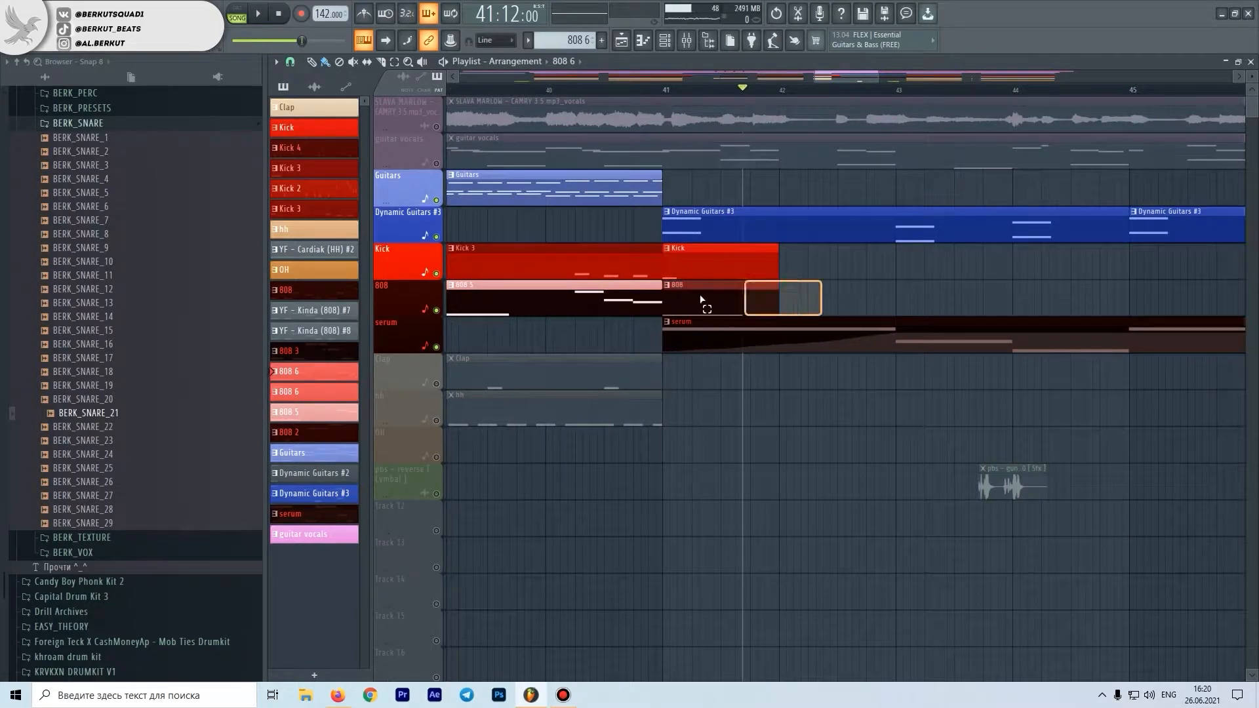
left_click_drag(736, 408, 688, 297)
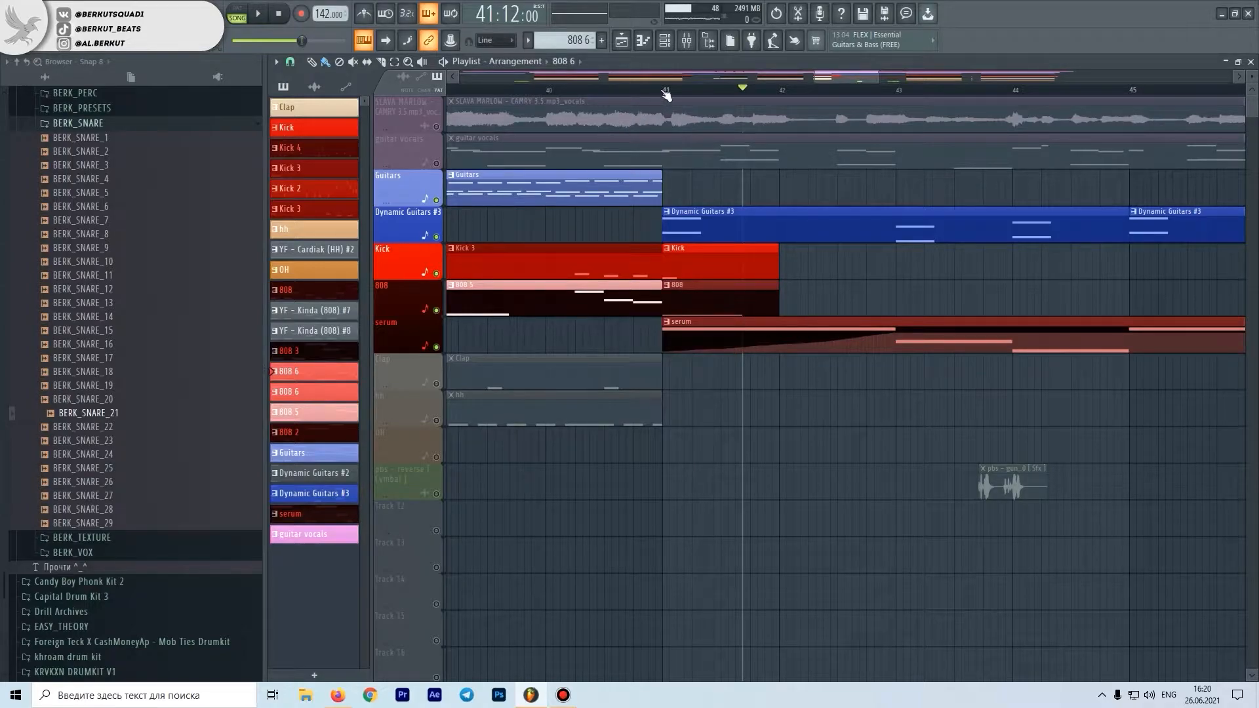
left_click(825, 281, "ctrl")
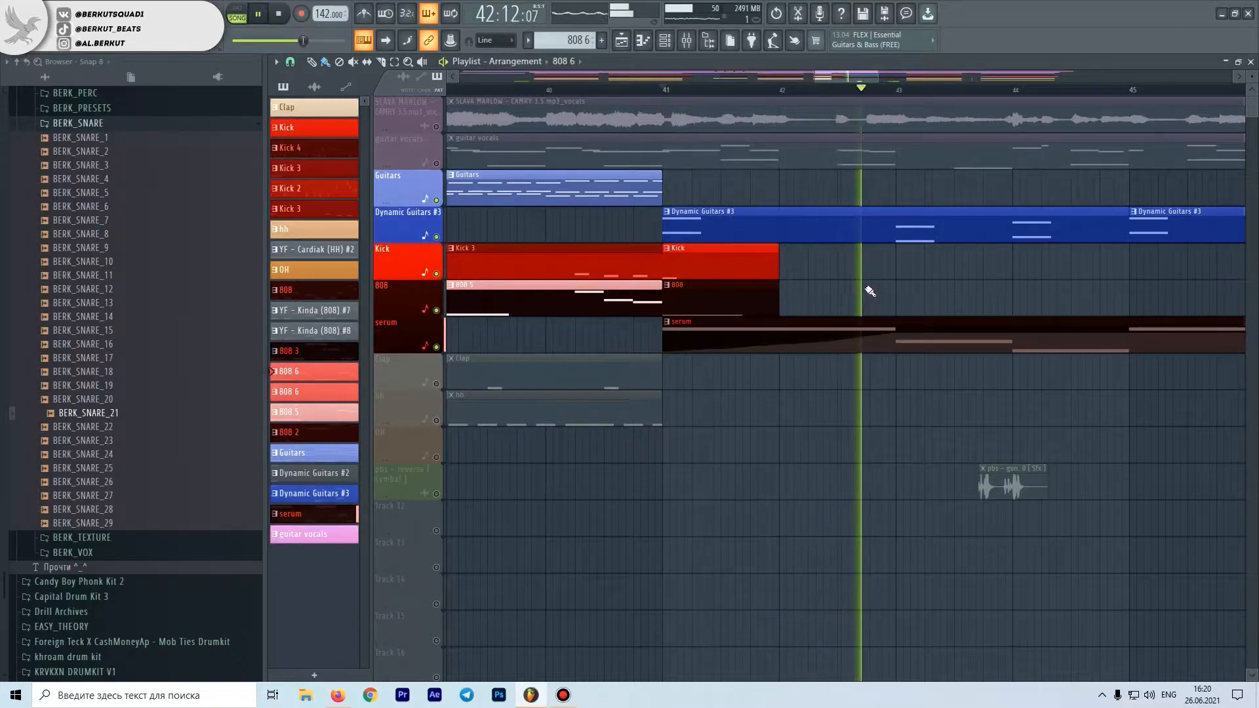
key("space")
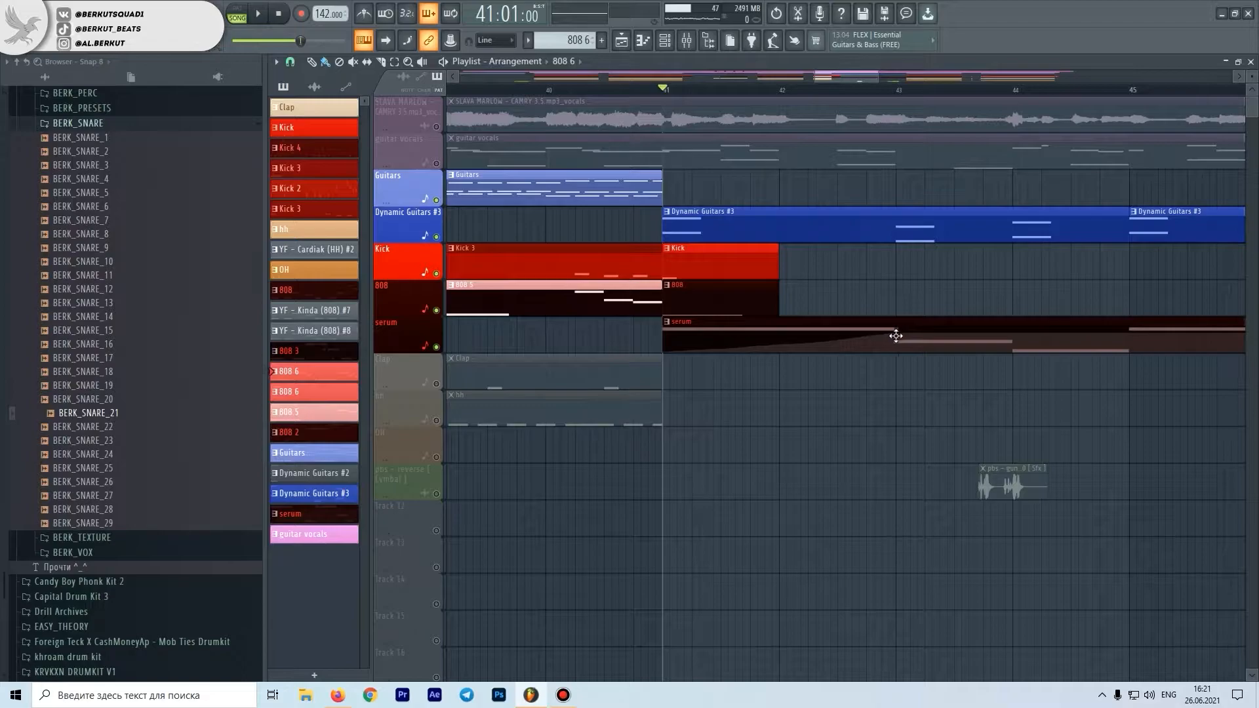
Unmute the SLAVA MARLOW - CAMRY 3.5 vocals track and play the serum section from bar 41 with it.
scroll(727, 261, "down", 3)
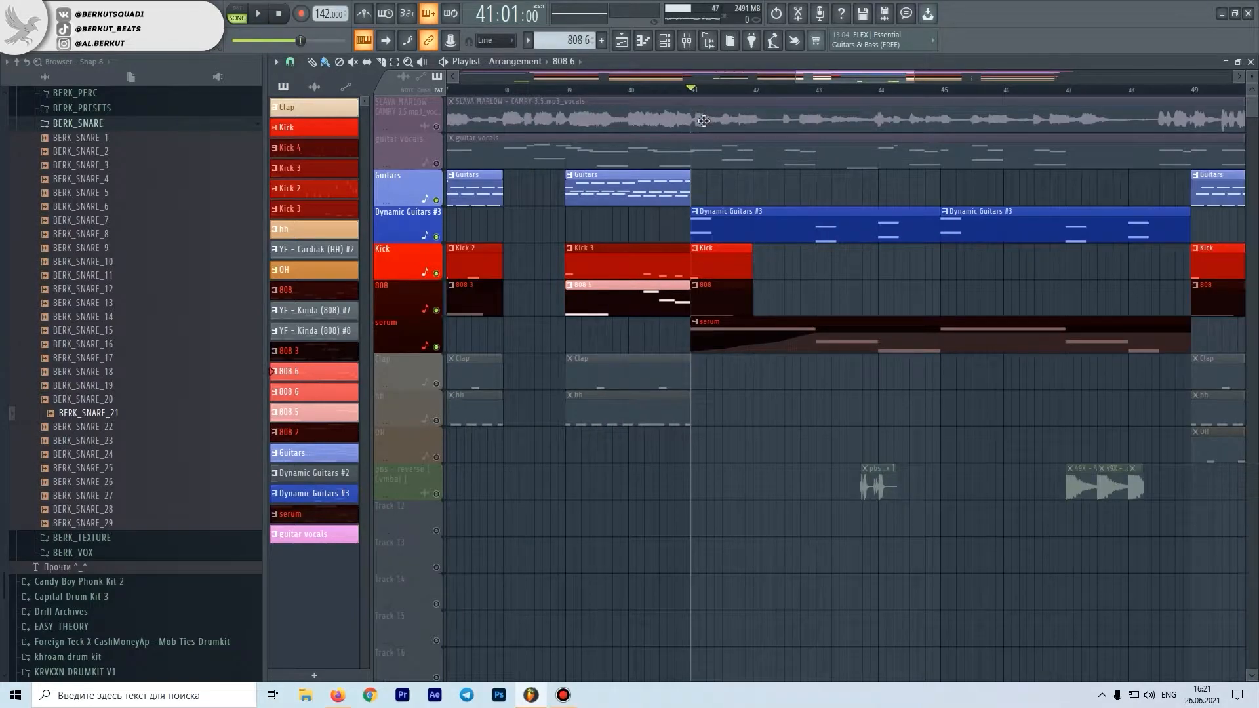
left_click(437, 127)
key("space")
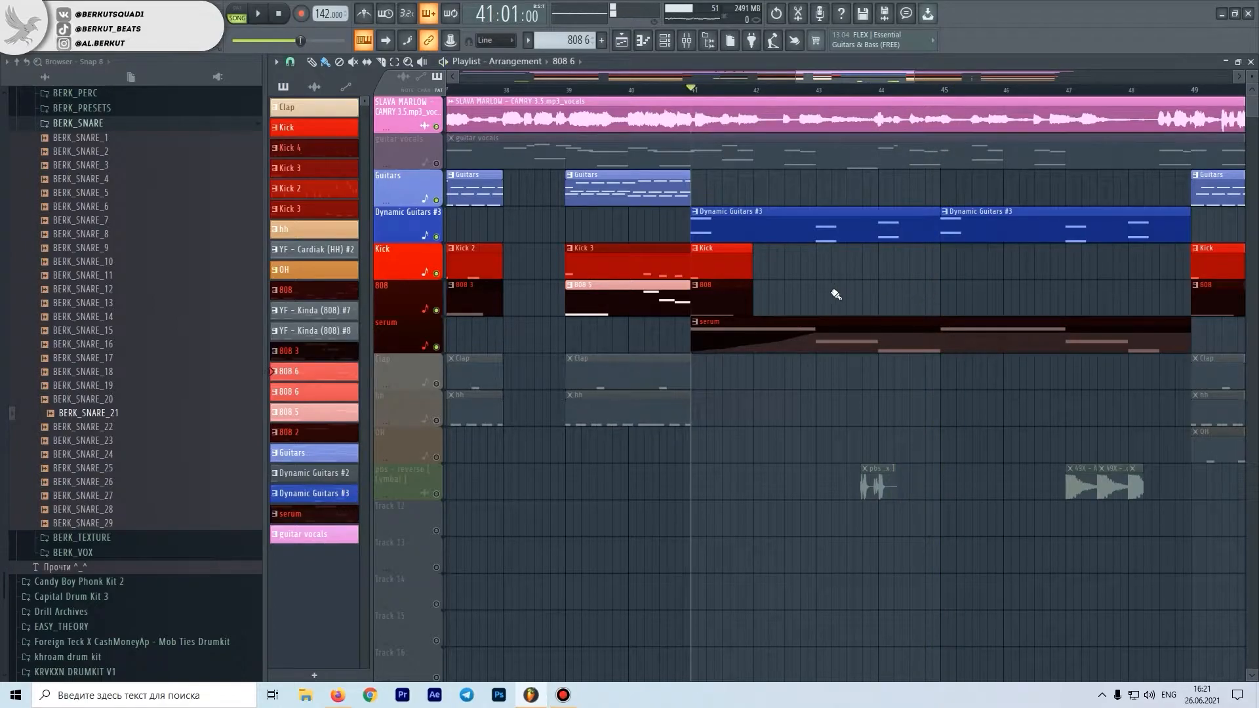
Open the serum pattern in the piano roll, show its Channel volume automation and play it with its bass notes.
scroll(705, 342, "up", 4)
double_click(708, 344)
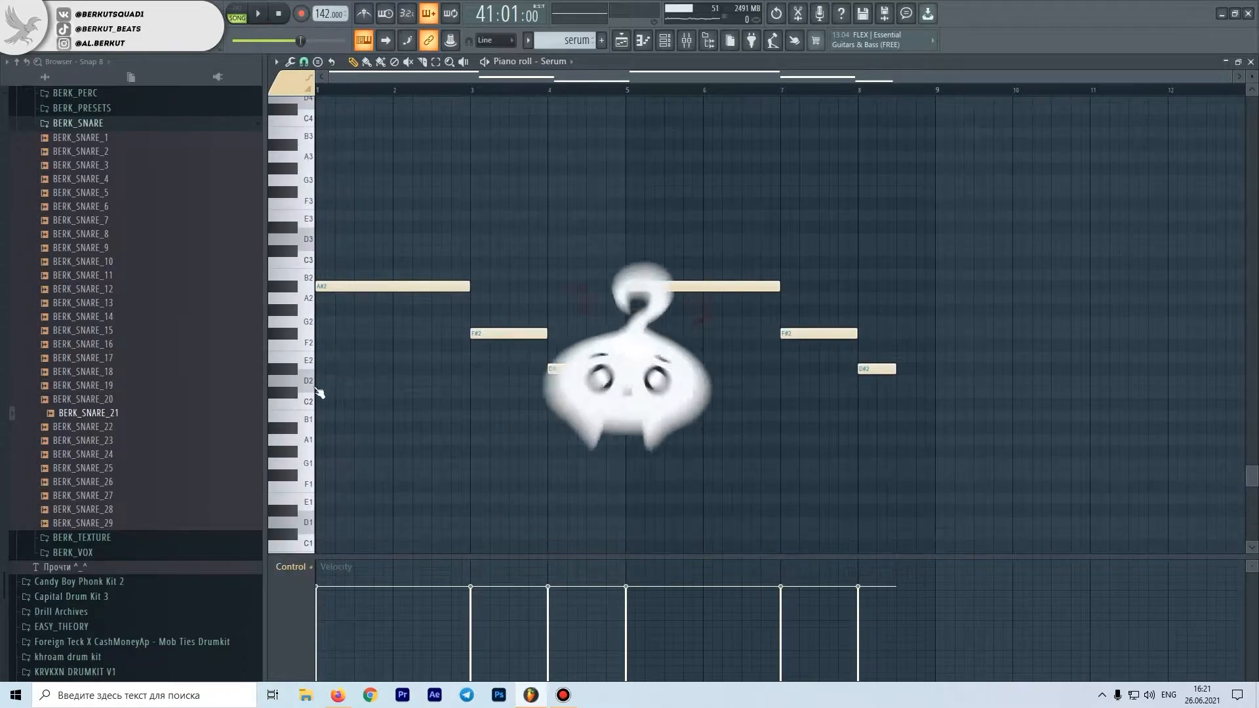
left_click(302, 569)
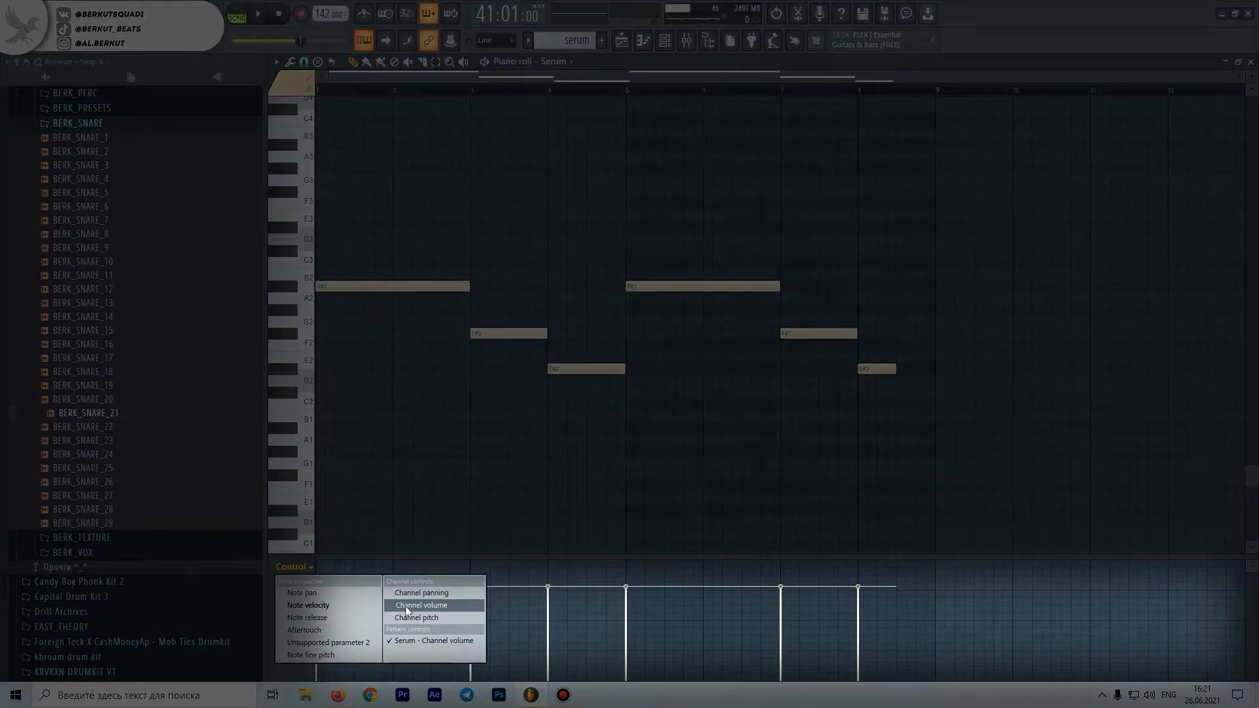
left_click(405, 606)
left_click_drag(318, 678, 448, 613)
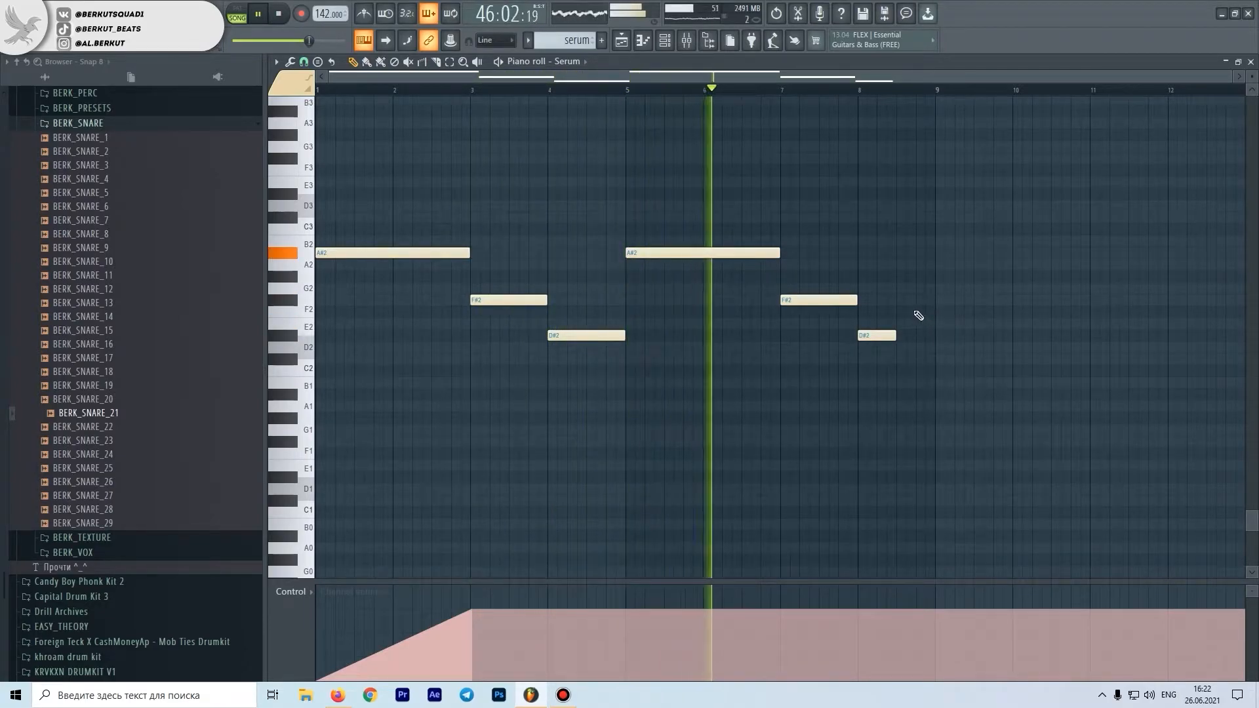
key("space")
left_click_drag(914, 369, 667, 243)
Examine the Clap pattern and the hi-hat pattern hh in the piano roll, playing the hi-hat notes.
left_click(630, 365, "ctrl")
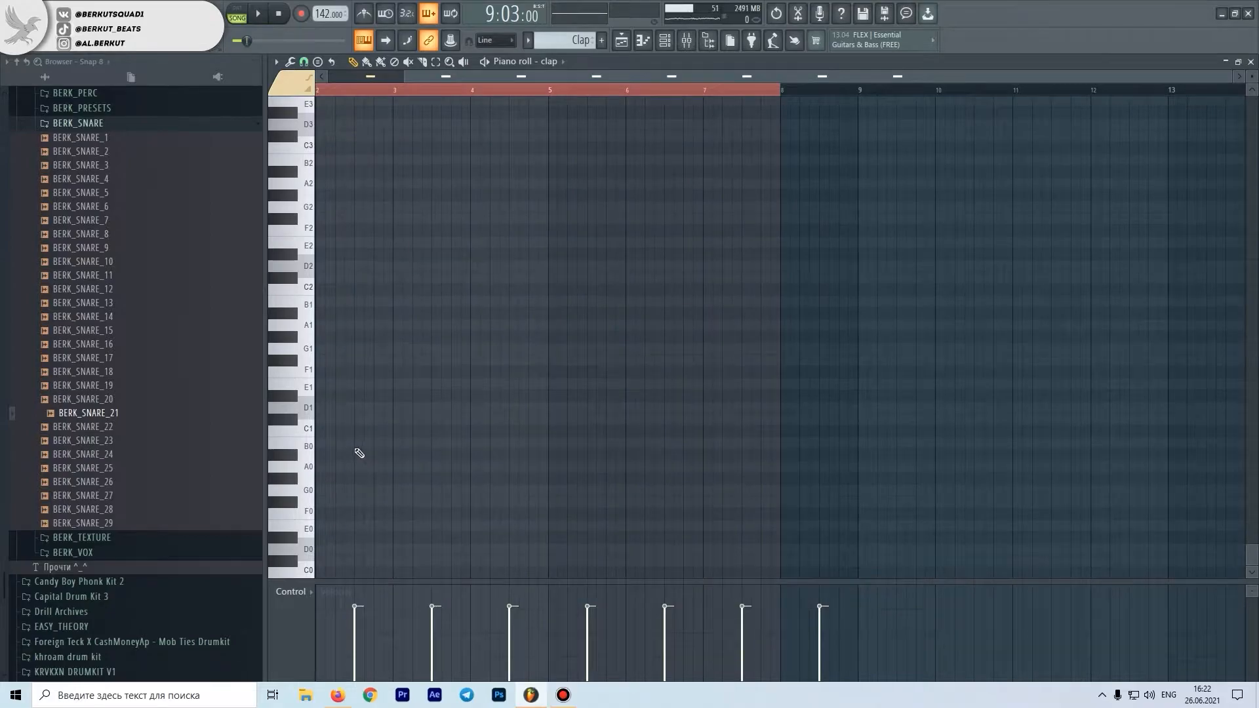
scroll(356, 450, "up", 1)
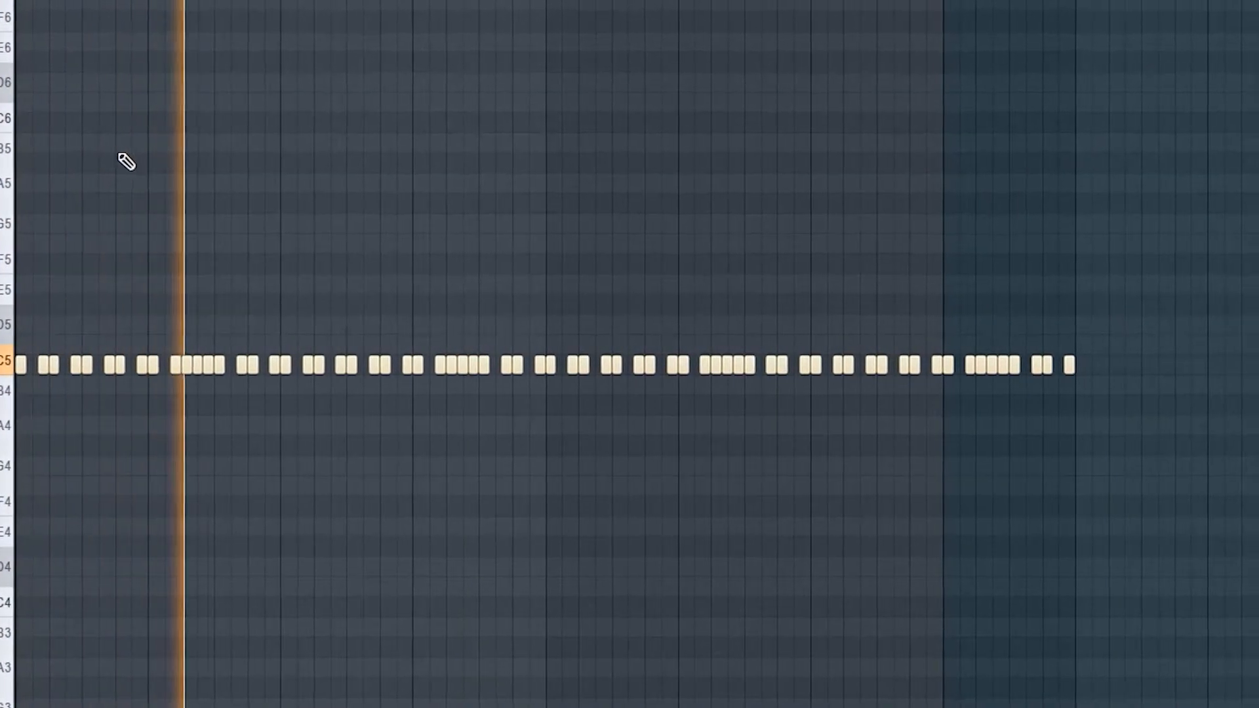
scroll(138, 164, "up", 2)
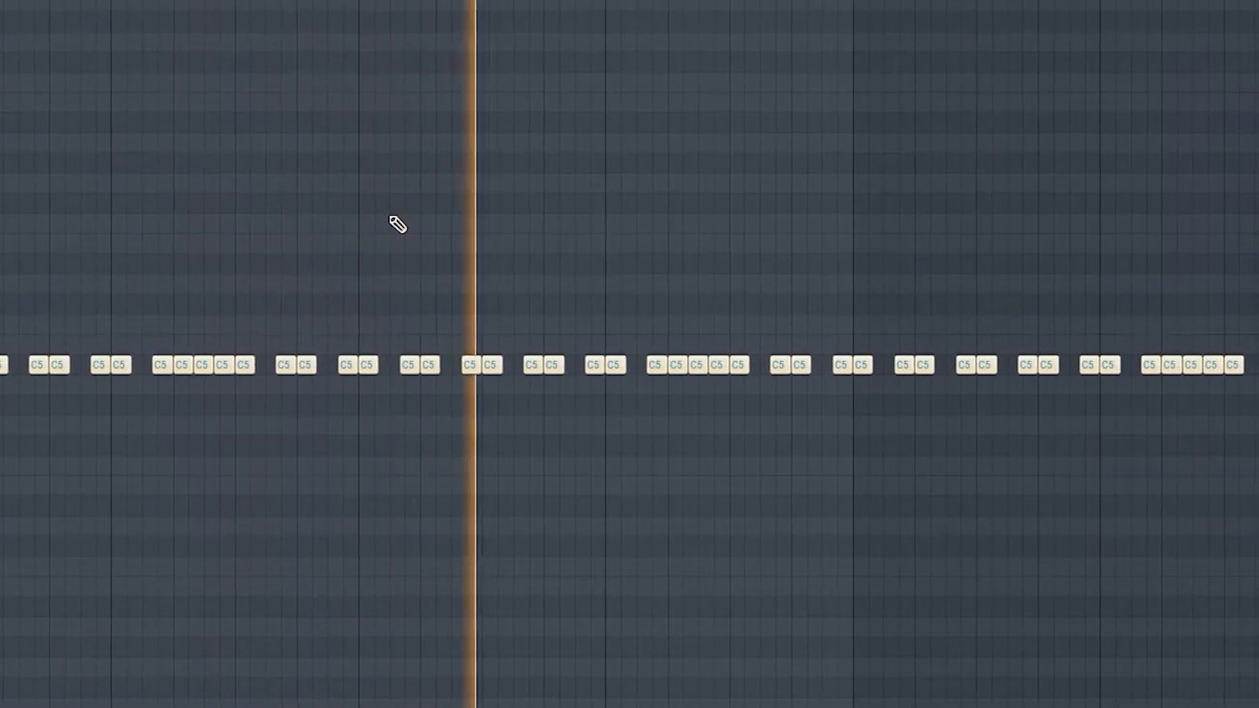
scroll(383, 225, "down", 5)
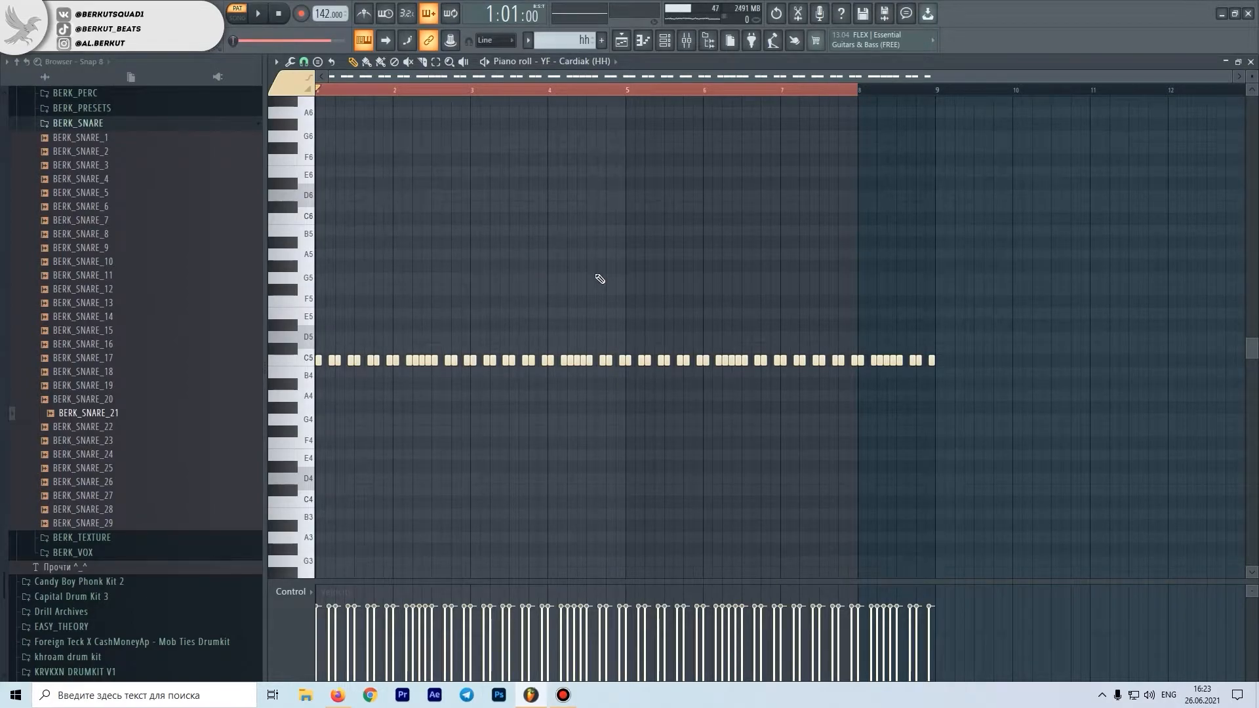
Close the piano roll and open the OH pattern from its clip at bar 17, playing its notes.
left_click(1251, 62)
scroll(705, 427, "down", 3)
scroll(705, 427, "up", 3)
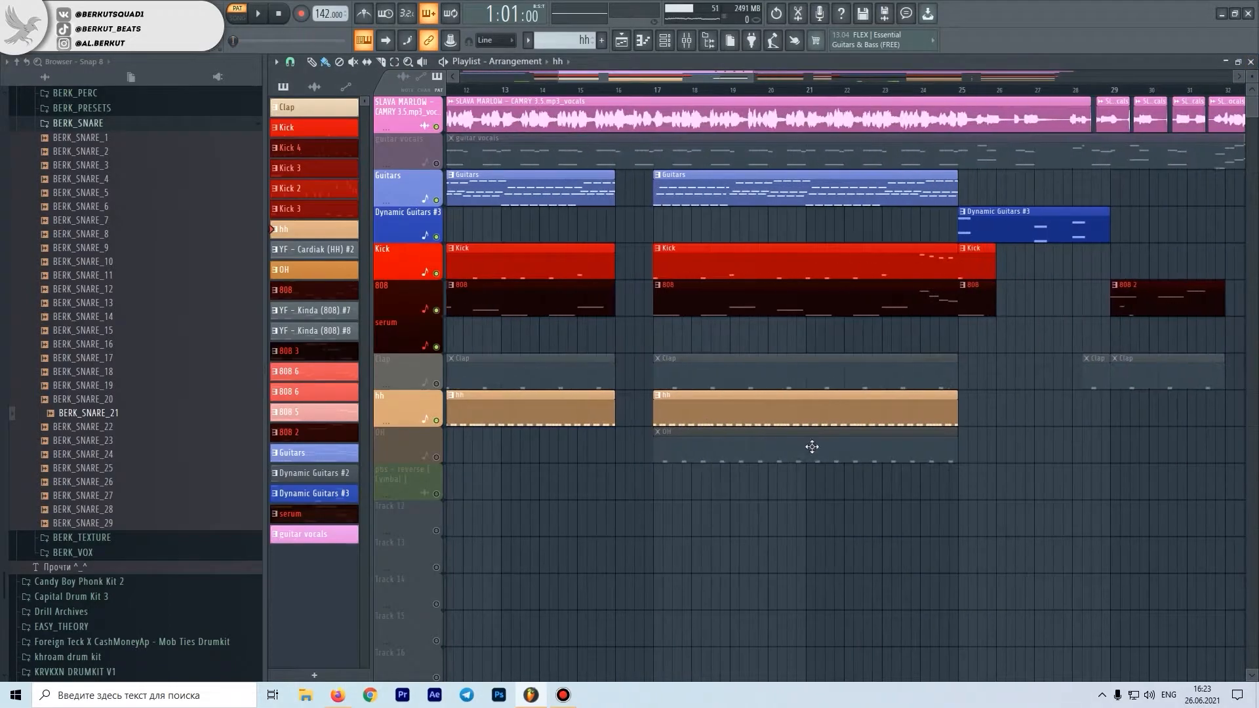
scroll(685, 429, "down", 3)
scroll(685, 429, "down", 1)
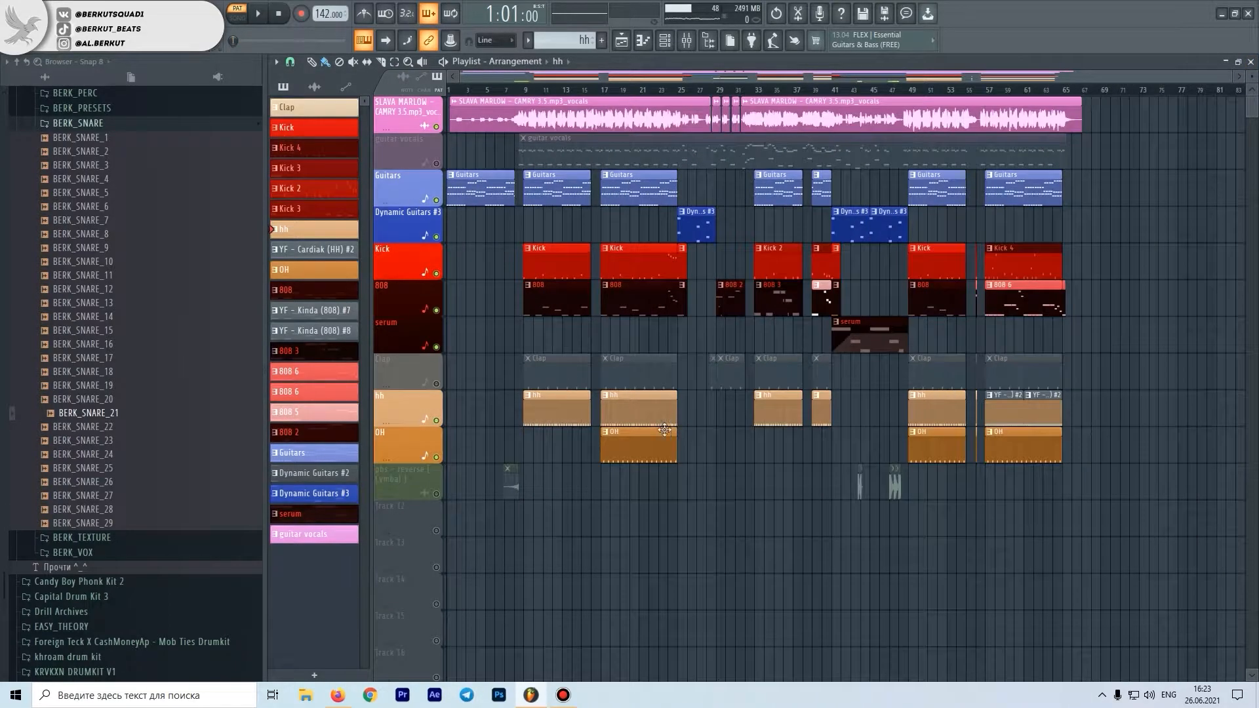
scroll(574, 416, "up", 6)
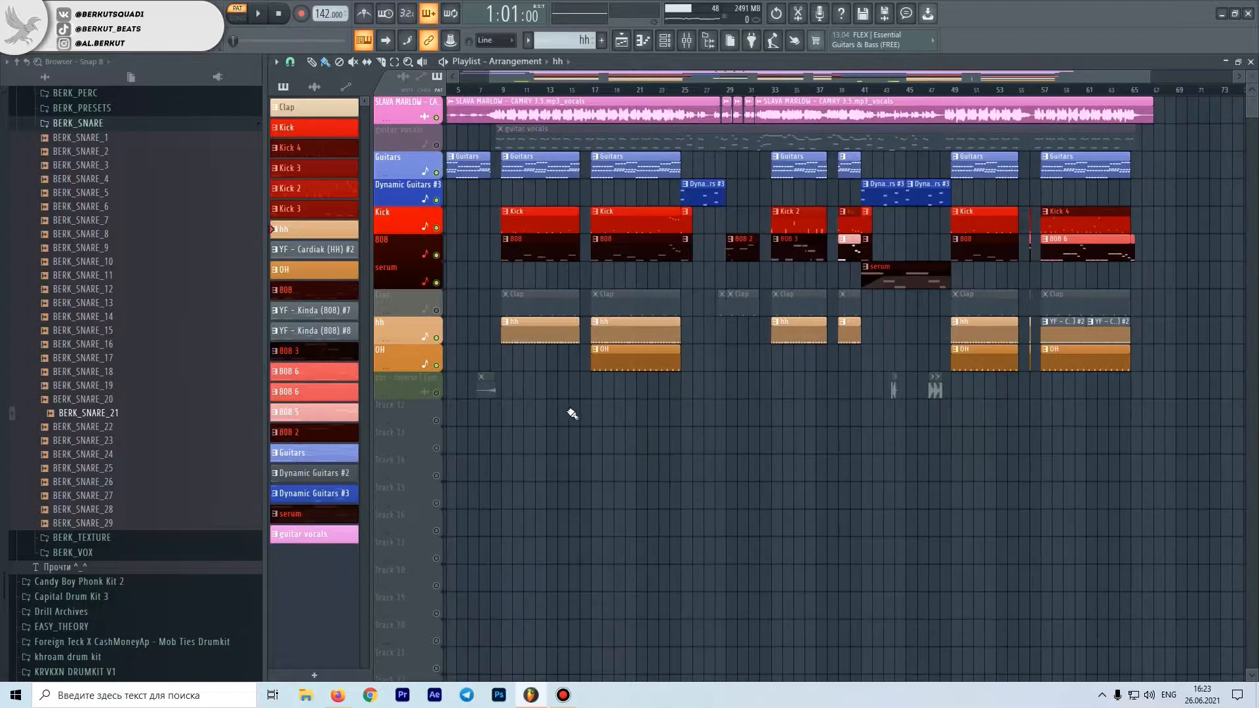
double_click(650, 370)
key("space")
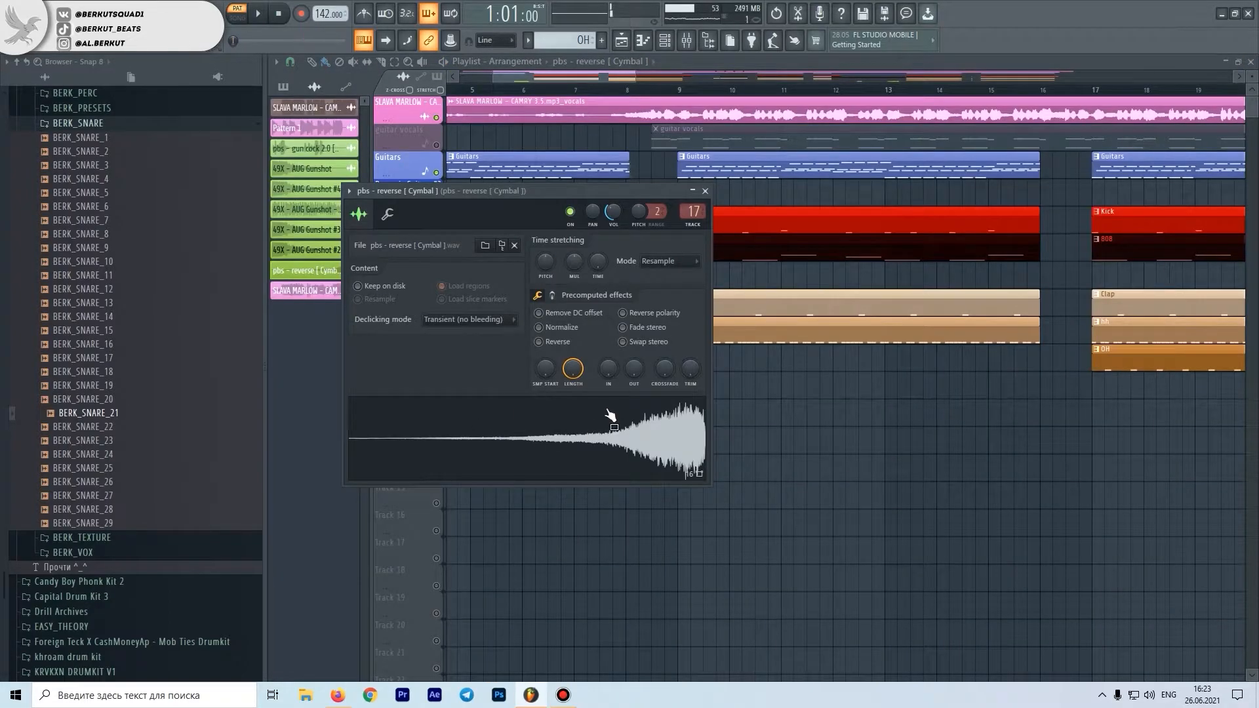
Close the reverse cymbal's sample settings, and inspect the pbs - gun cock 2.0 sample from its clip near bar 47.
left_click(705, 191)
scroll(705, 394, "down", 5)
scroll(705, 394, "up", 5)
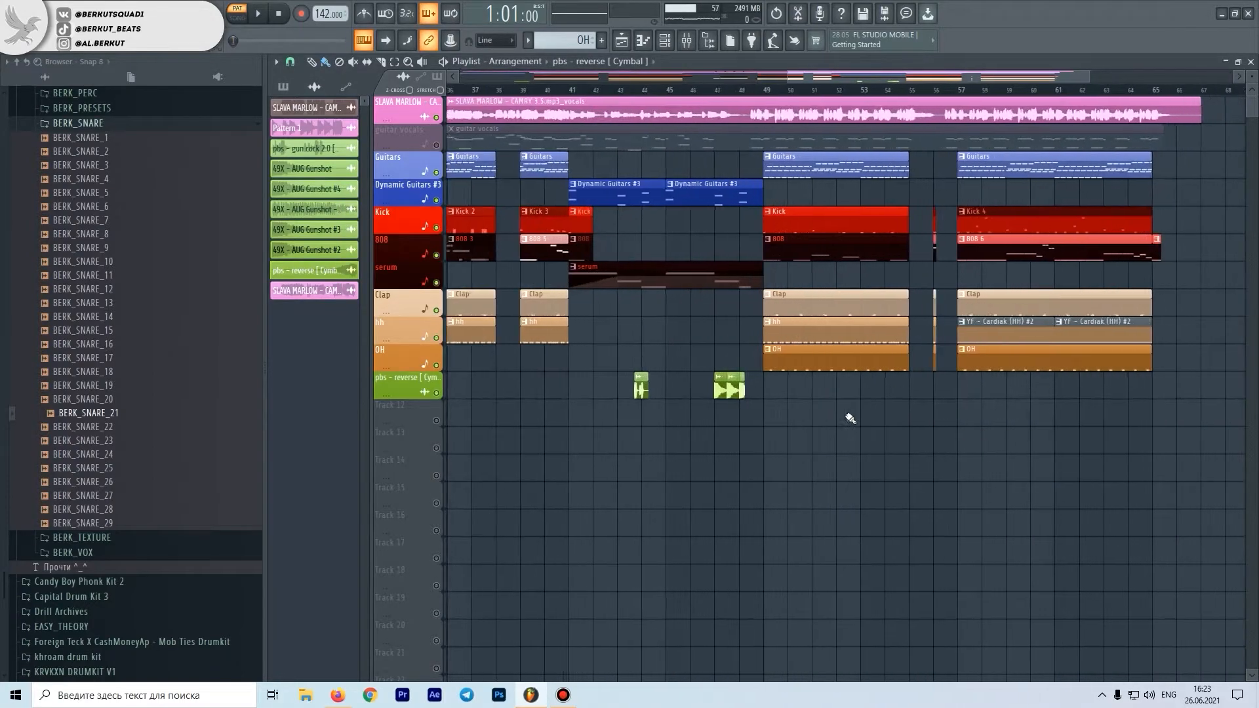
double_click(716, 392)
left_click(739, 225)
left_click(705, 191)
scroll(603, 249, "down", 2)
scroll(604, 250, "down", 3)
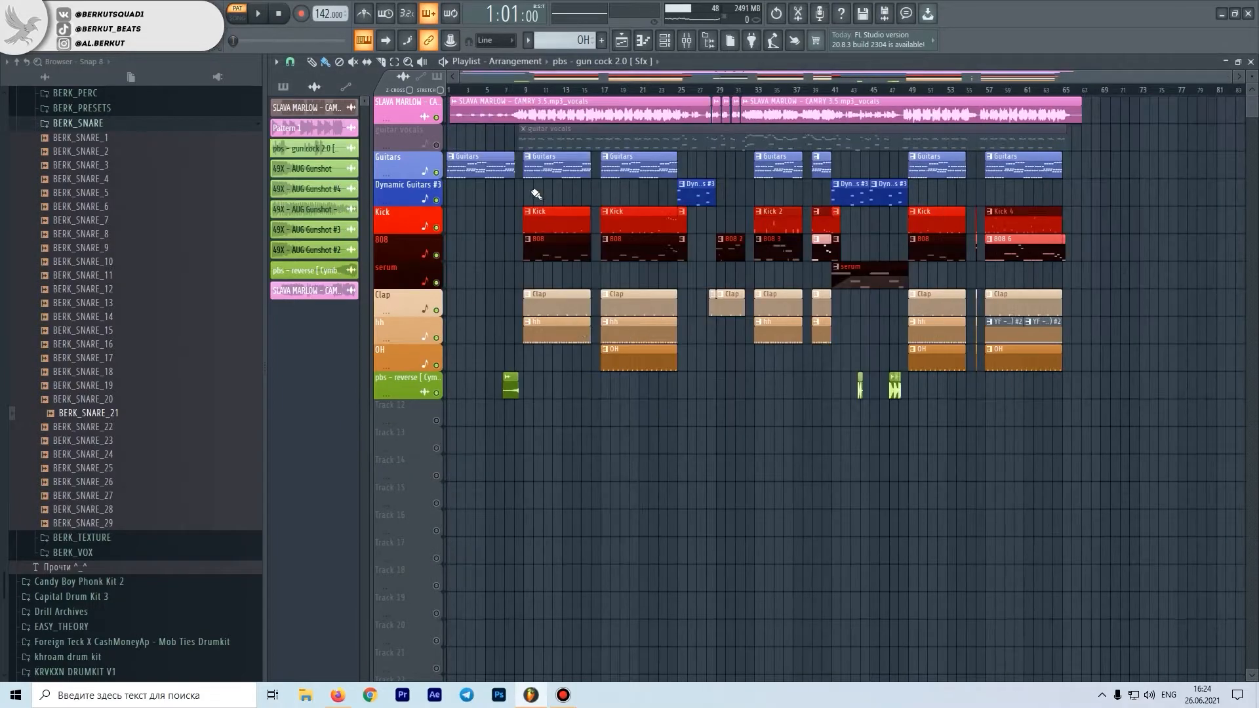
Open the mixer and point out the drum tracks by selecting clap through pbs - poppy [OpHat].
key("F9")
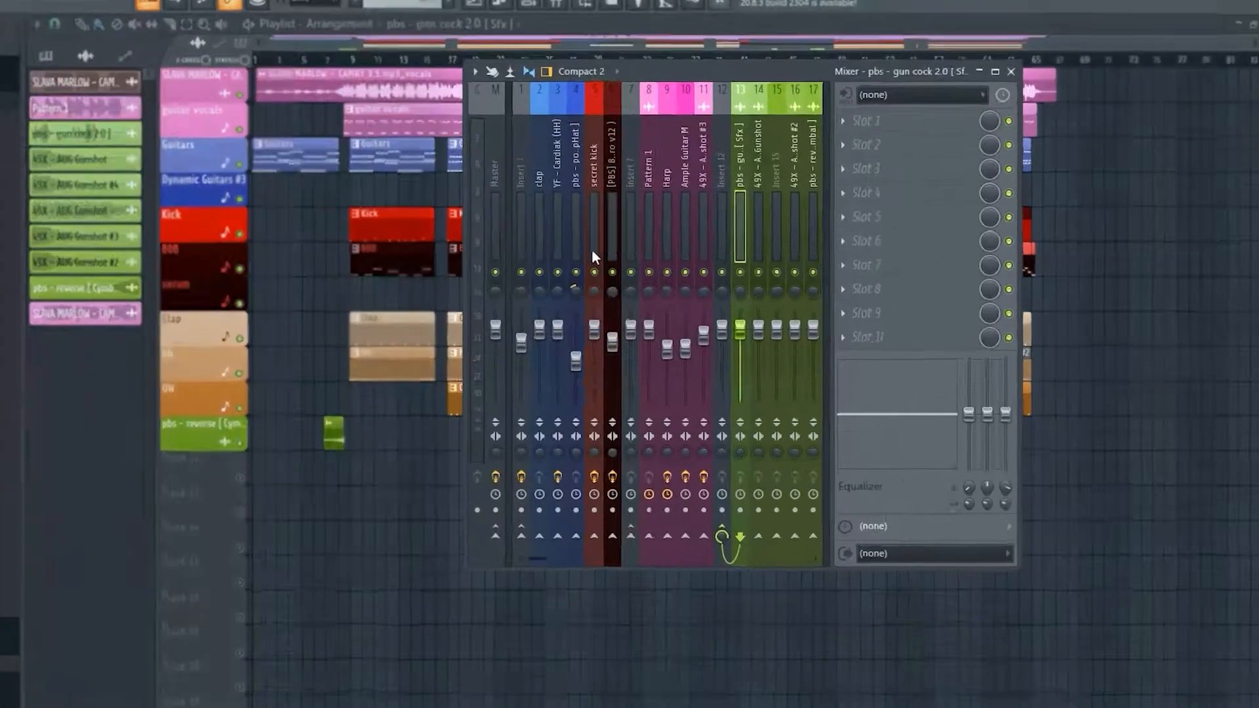
left_click(363, 213)
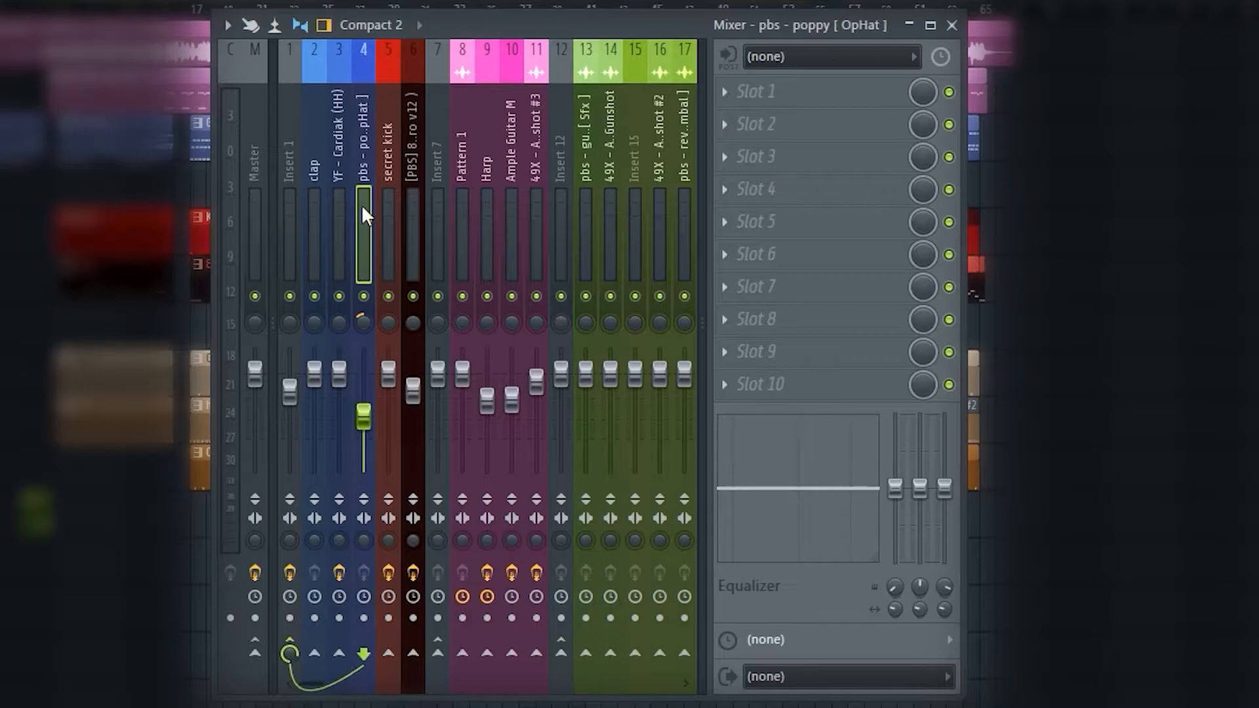
left_click(288, 215, "shift")
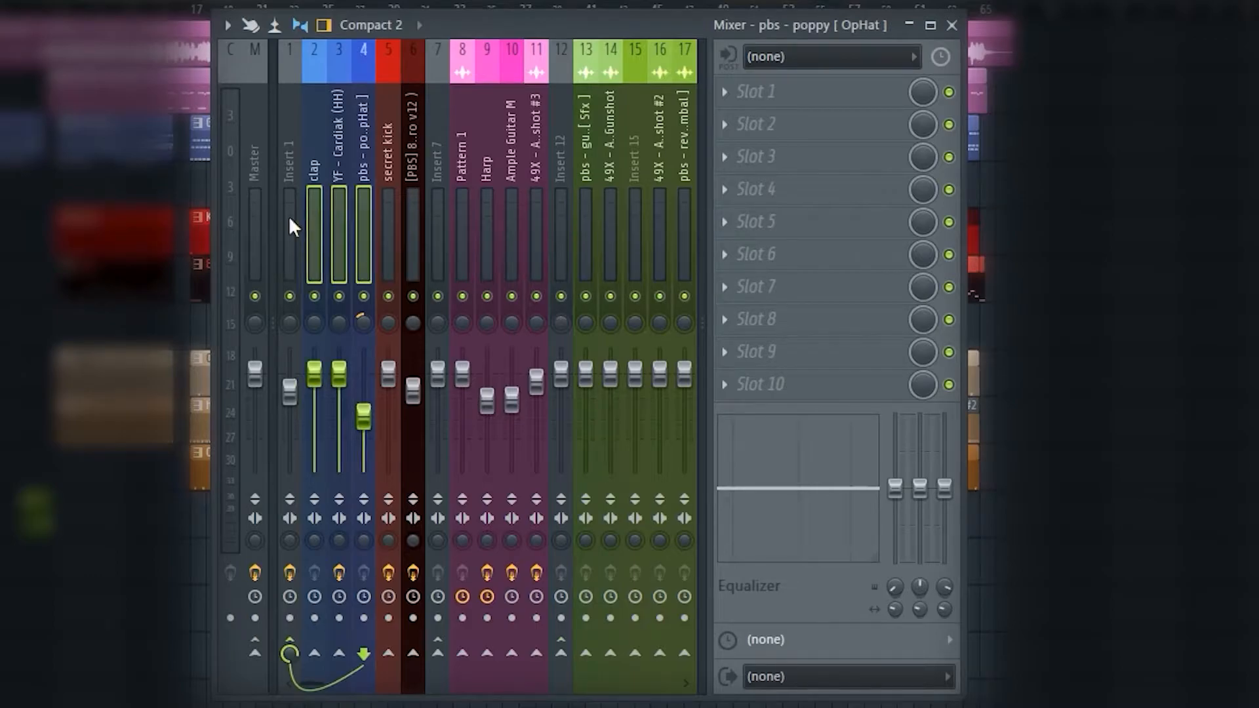
right_click(291, 297)
left_click(363, 274)
Point out the melody tracks from Insert 7 to 11 and the effect tracks up to pbs - reverse [Cymbal] in the mixer.
mouse_move(444, 261)
left_mouse_down()
mouse_move(538, 272)
mouse_move(434, 270)
left_mouse_up()
left_click(293, 265)
left_click_drag(311, 263, 537, 263)
scroll(459, 263, "down", 3)
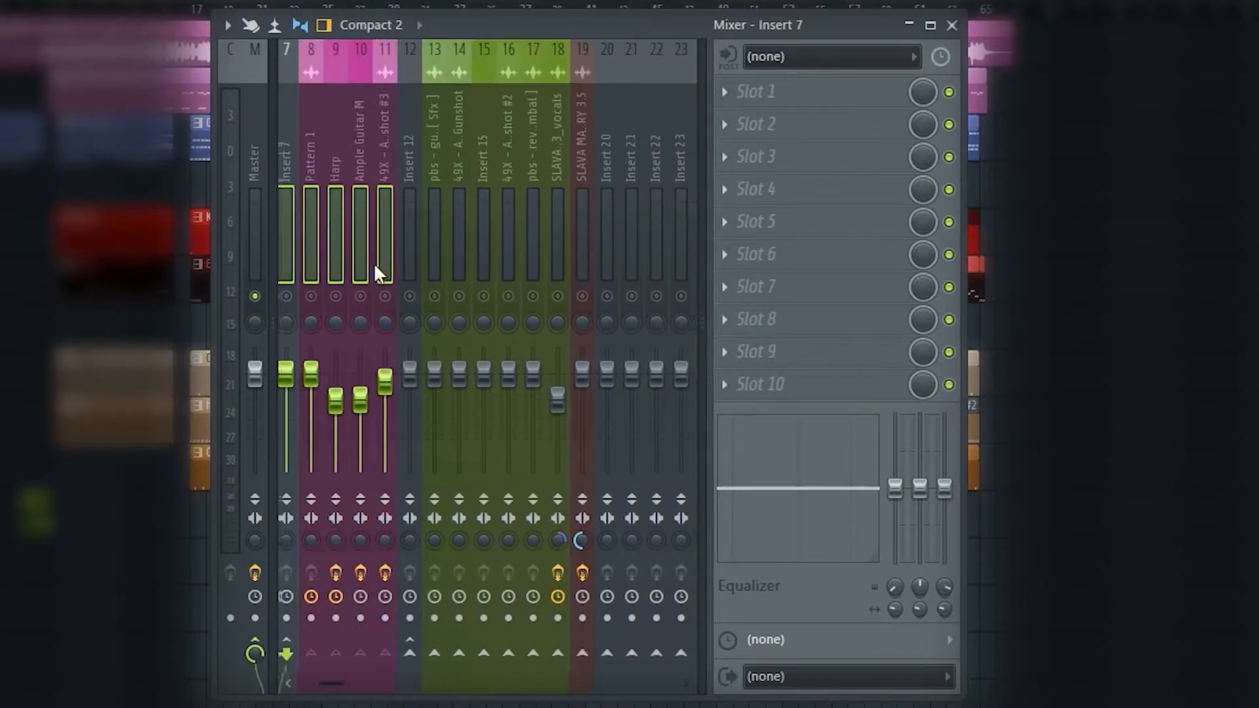
left_click_drag(419, 263, 553, 262)
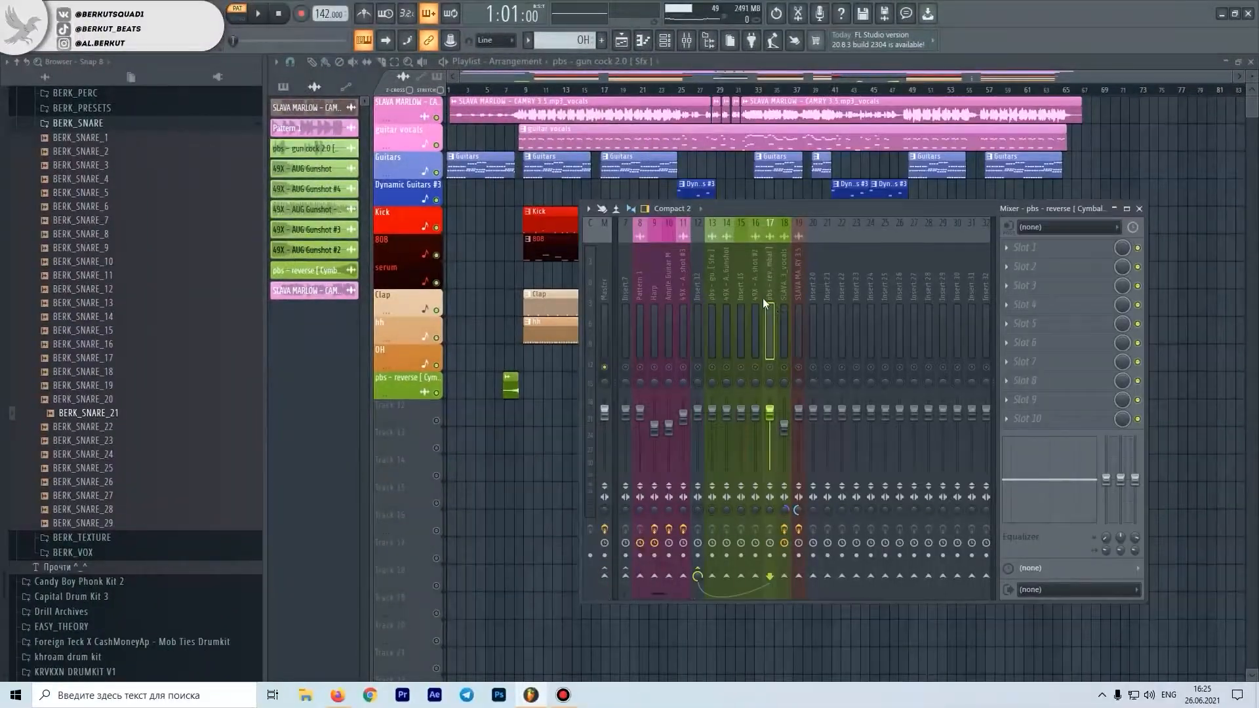
Select the CAMRY 3.5 vocals mixer track and examine its Pro-Q 3, Little AlterBoy and EffectRack settings.
left_click(559, 197)
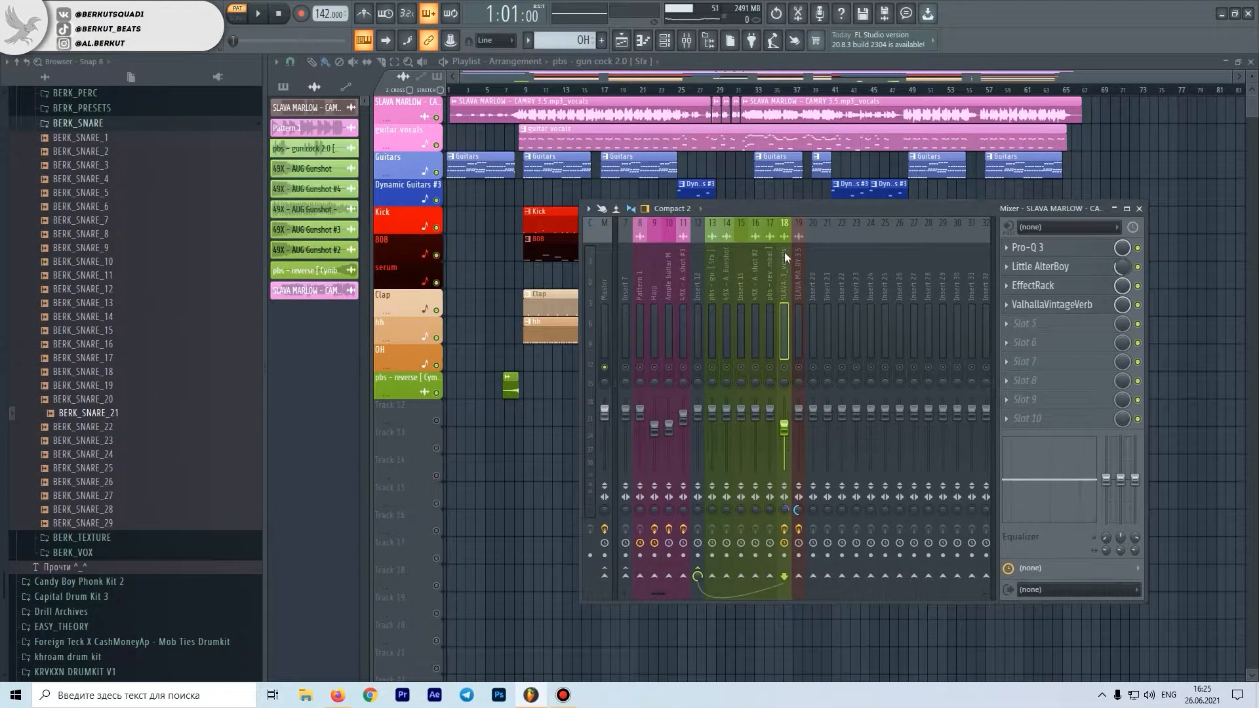
left_click(1033, 248)
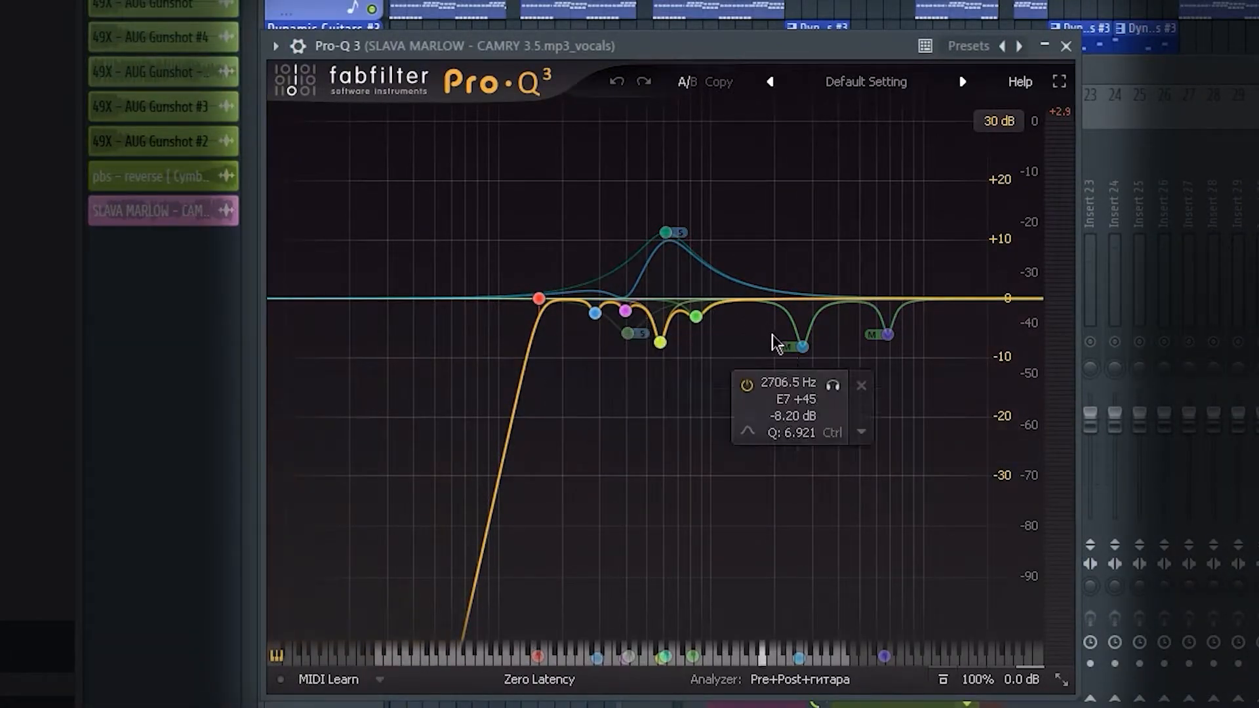
left_click(1066, 46)
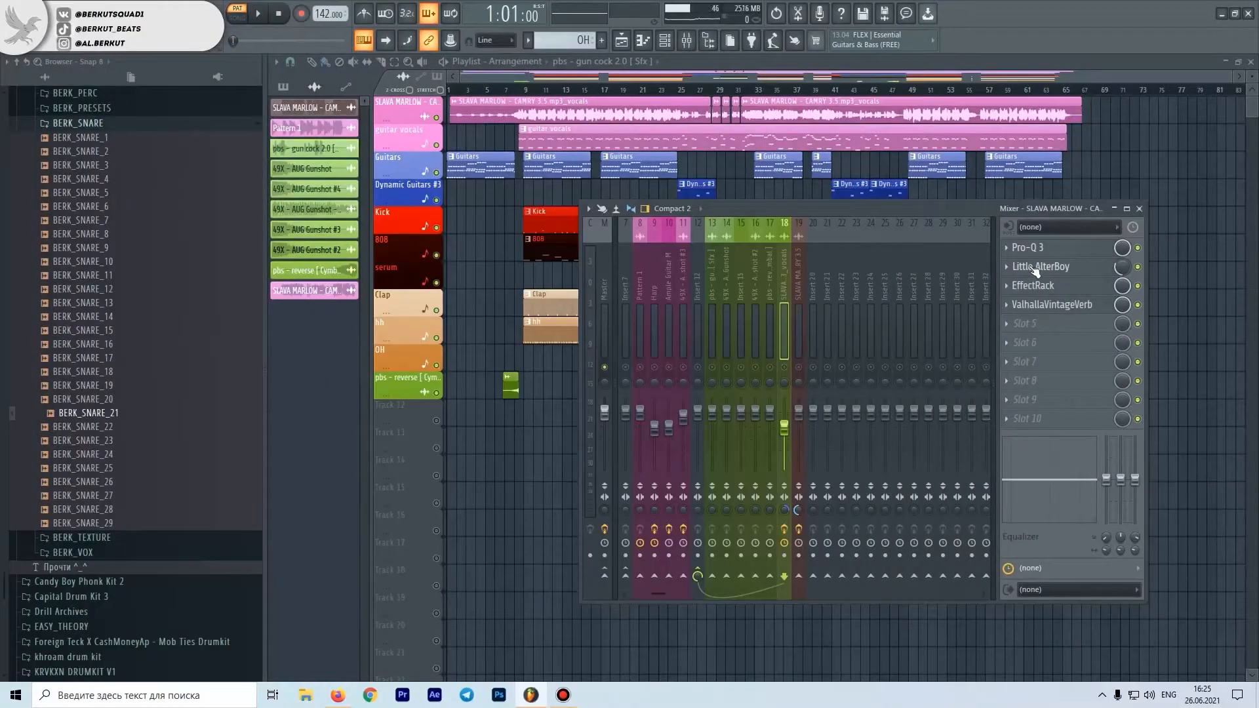
left_click(1036, 267)
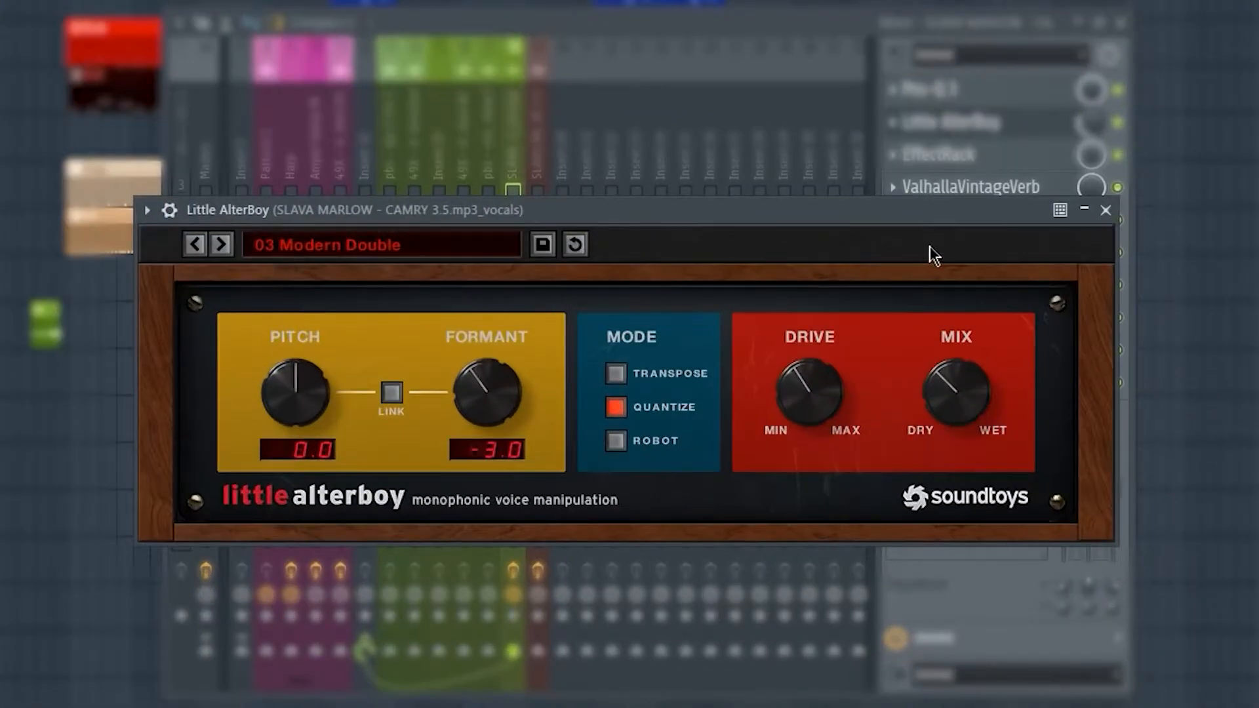
left_click(1106, 210)
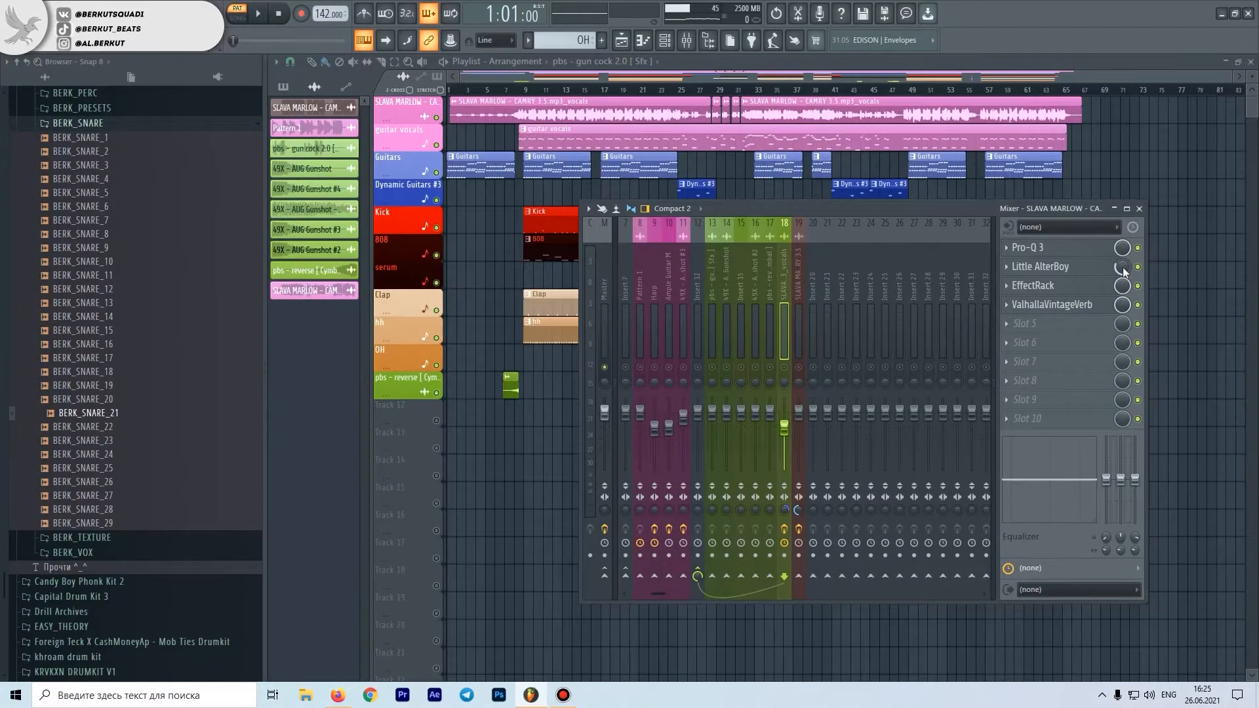
left_click(1021, 293)
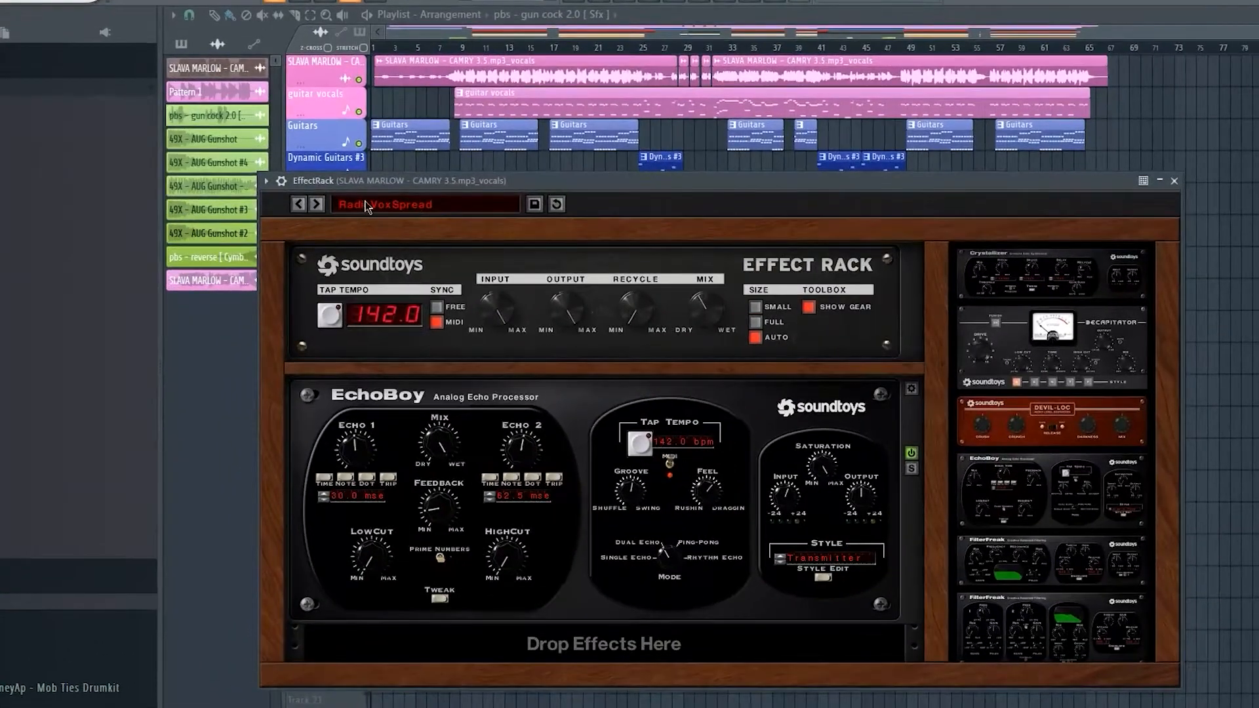
left_click(366, 206)
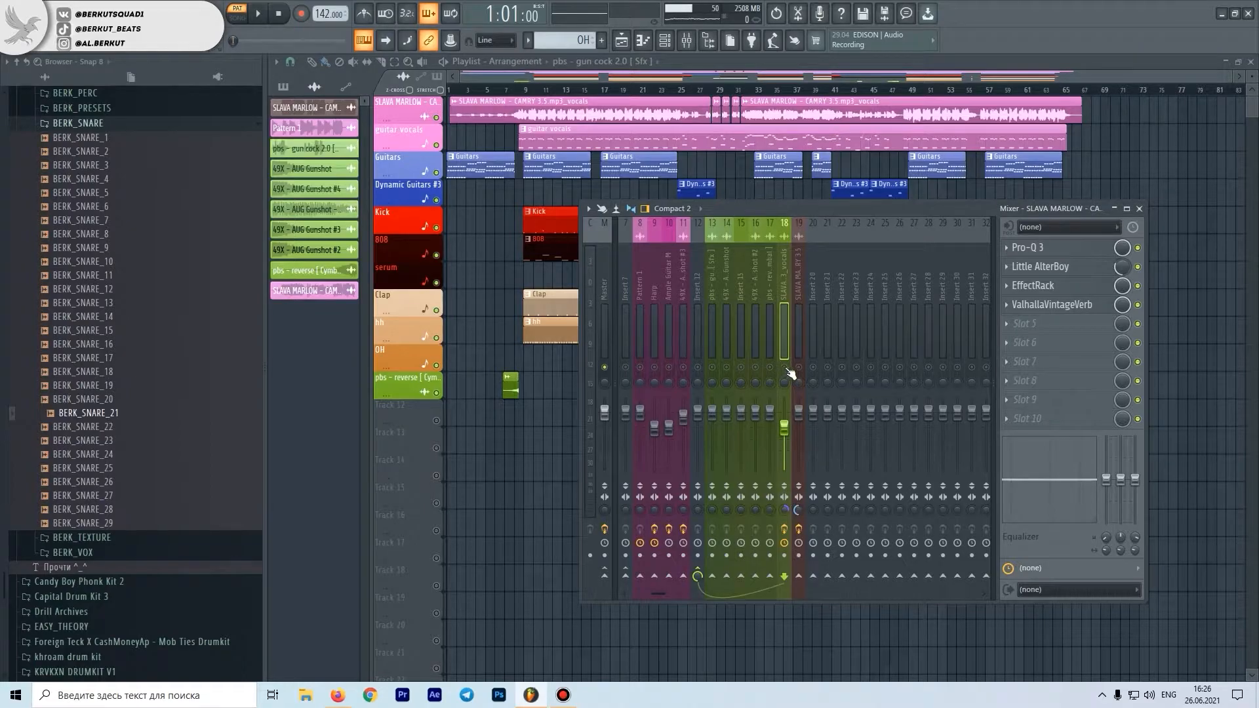
Solo the CAMRY 3.5 vocals track in the mixer and play it twice from around bar 9.
key("space")
key("l")
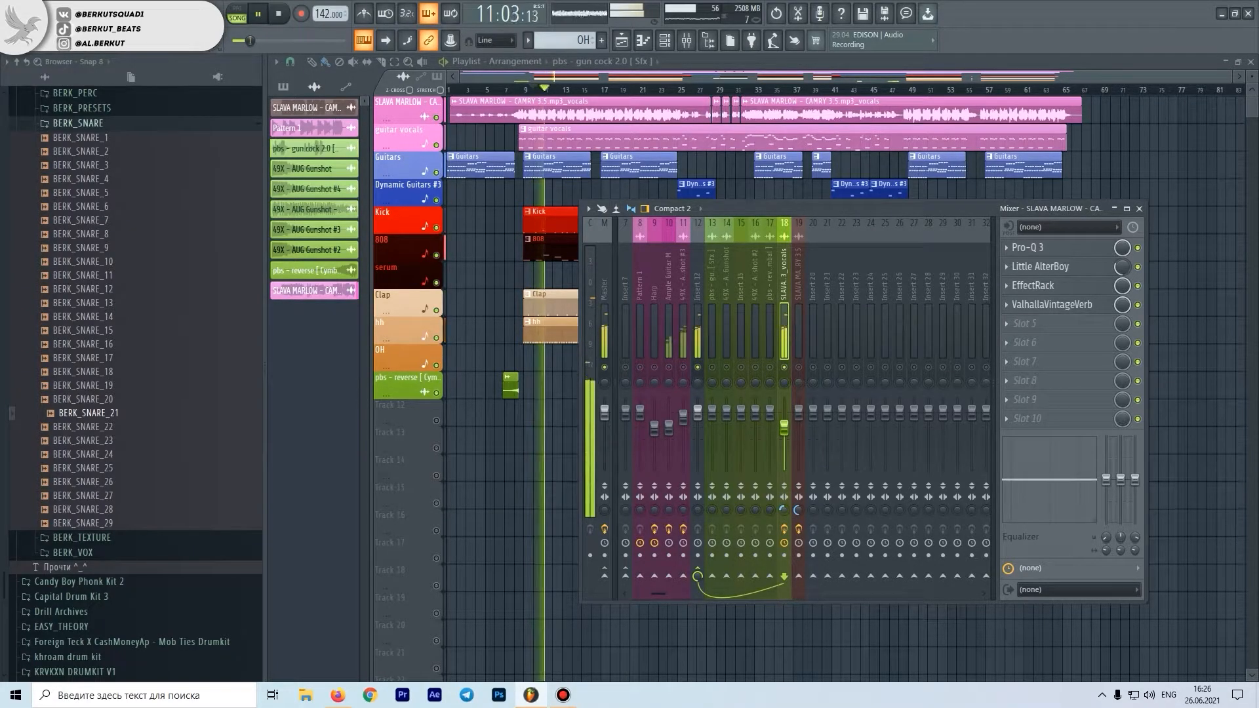
key("space")
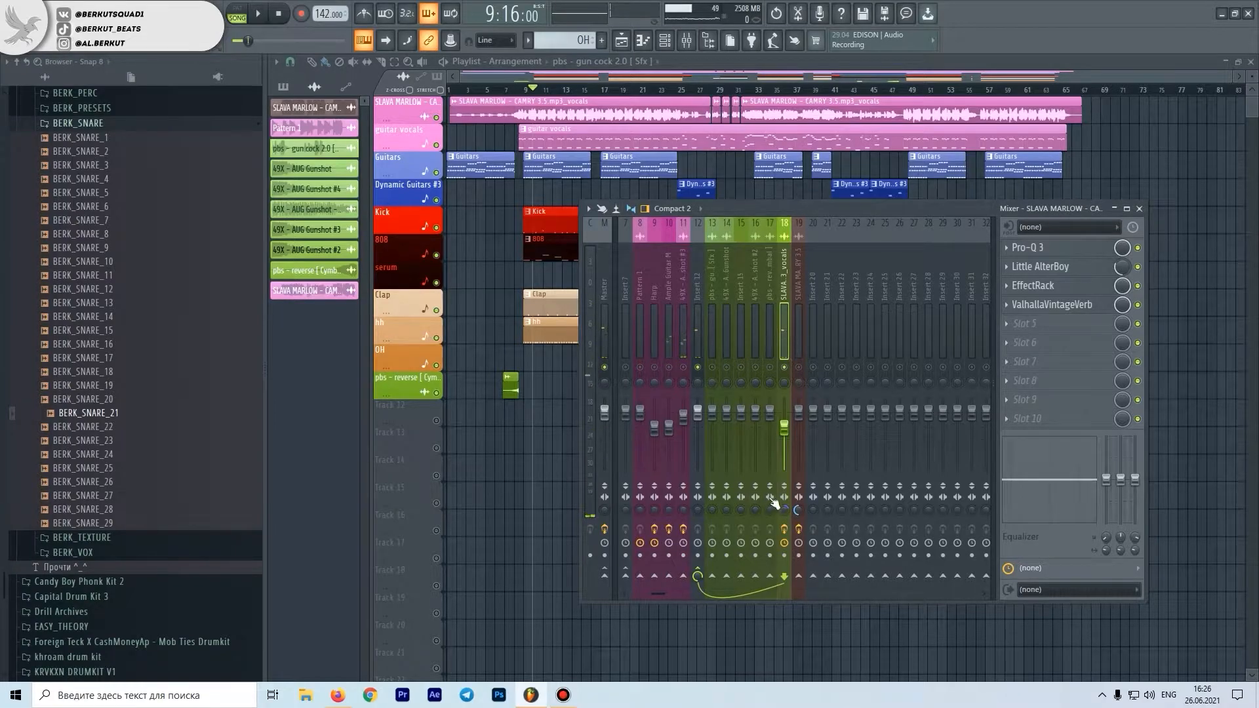
key("space")
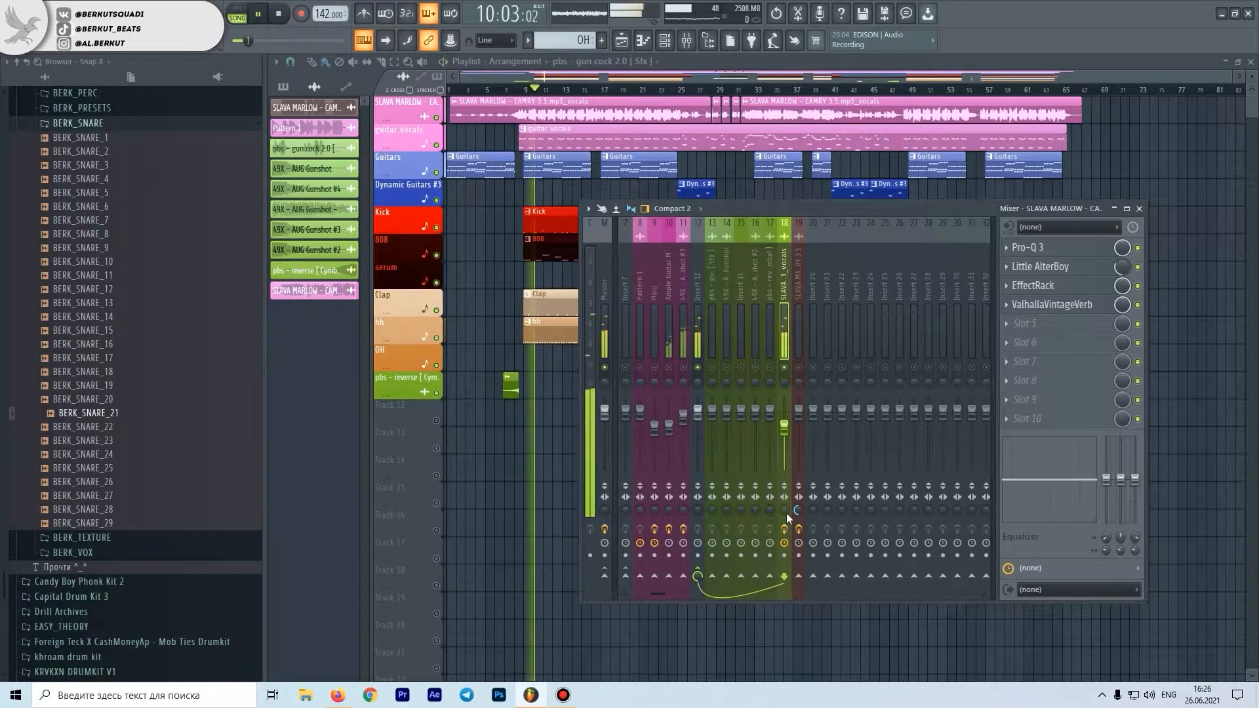
key("space")
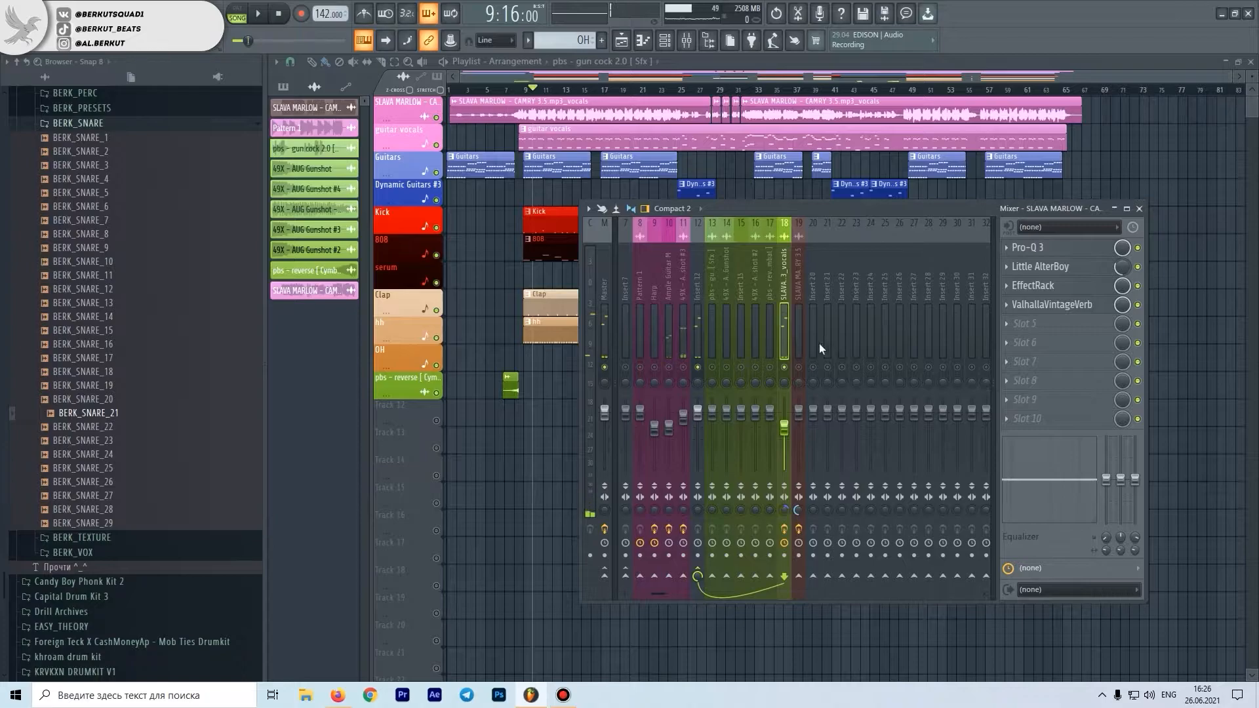
Reposition the mixer window below the guitar clips and examine the Pro-Q 3 curve on Insert 12.
scroll(871, 331, "up", 3)
mouse_move(868, 330)
left_mouse_down()
mouse_move(788, 345)
mouse_move(844, 320)
mouse_move(802, 321)
mouse_move(857, 324)
left_mouse_up()
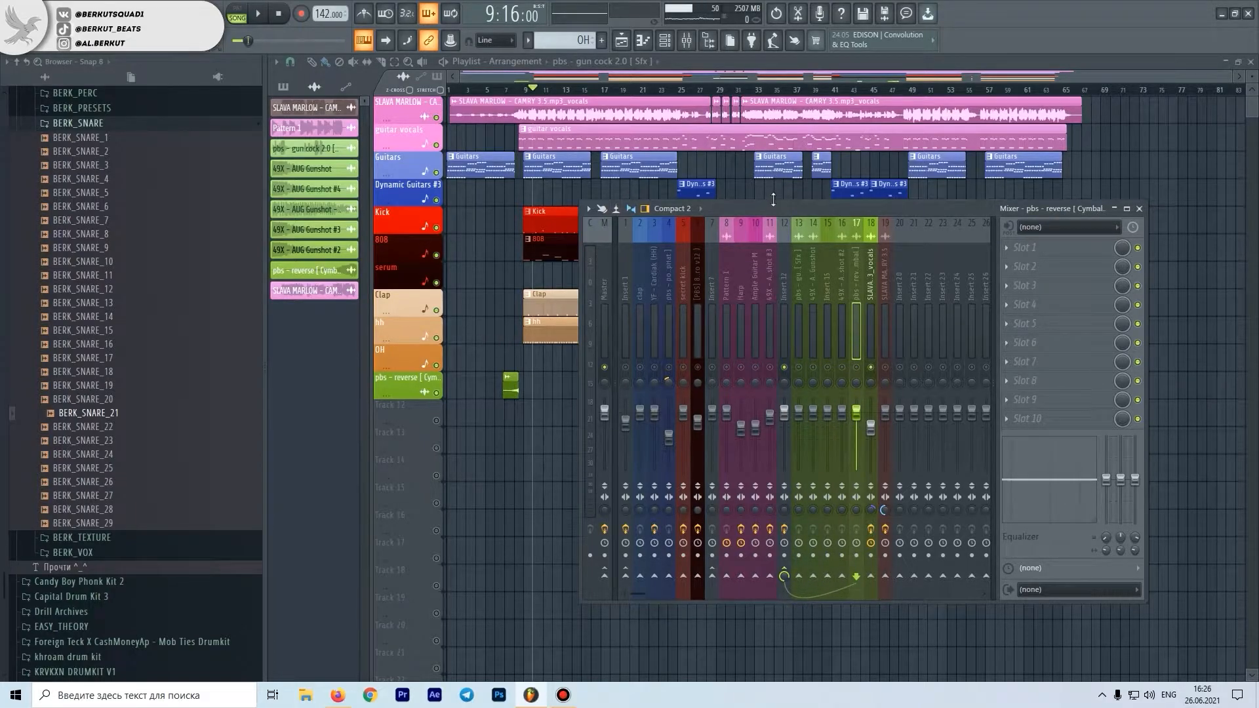
left_click_drag(784, 214, 746, 400)
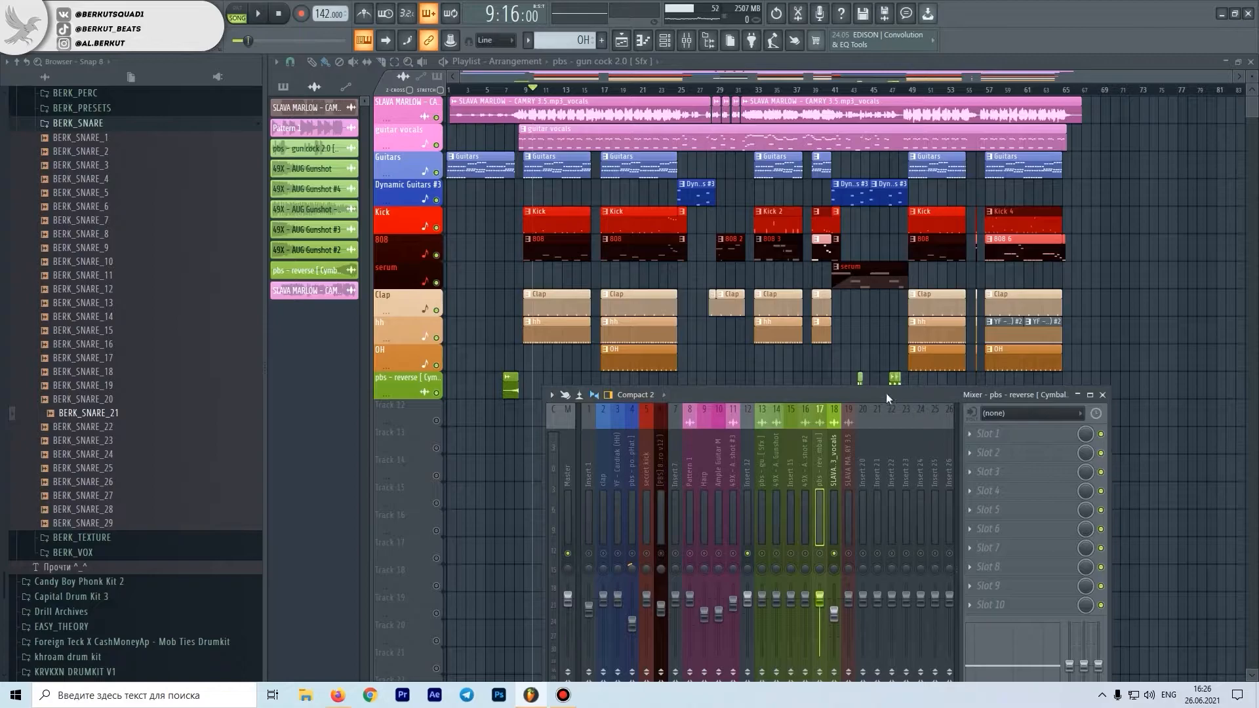
left_click_drag(887, 393, 894, 262)
left_click(763, 377)
left_click(1031, 302)
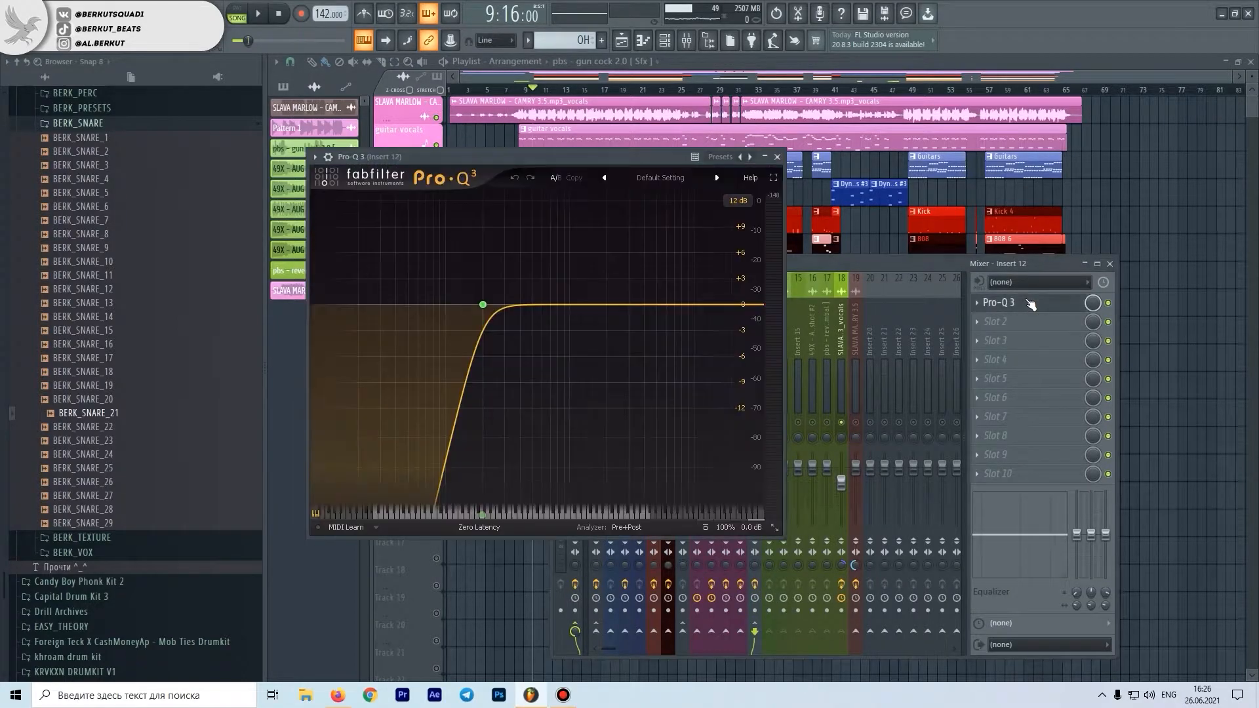
left_click(778, 157)
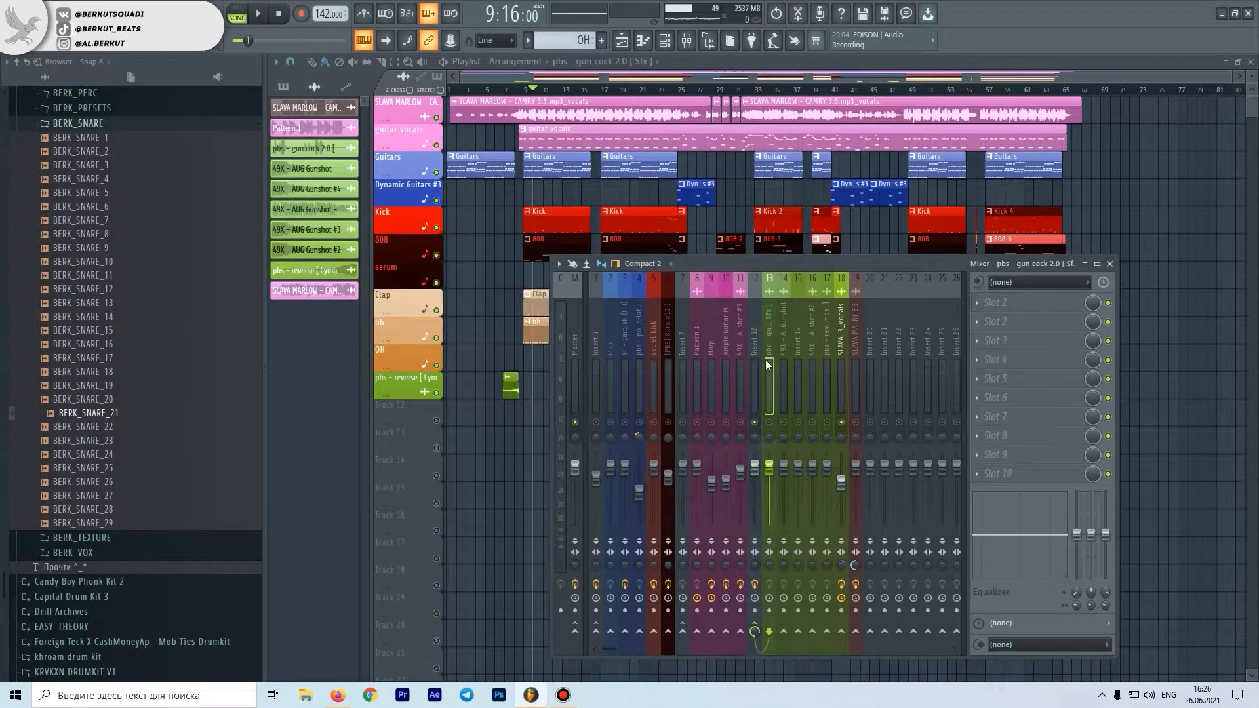
Solo the Ample Guitar M track in the mixer, select it and play it from the start.
left_click(837, 363)
left_click(741, 423)
left_click(726, 422)
left_click(698, 422)
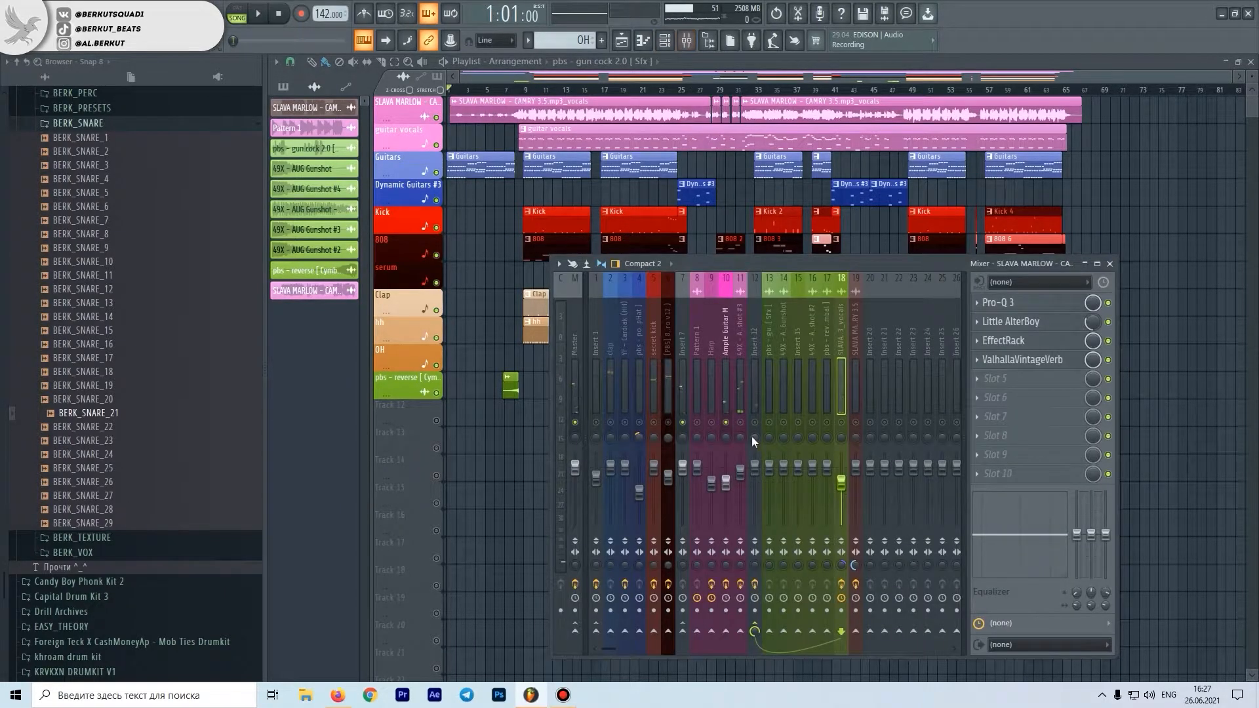
left_click(726, 403)
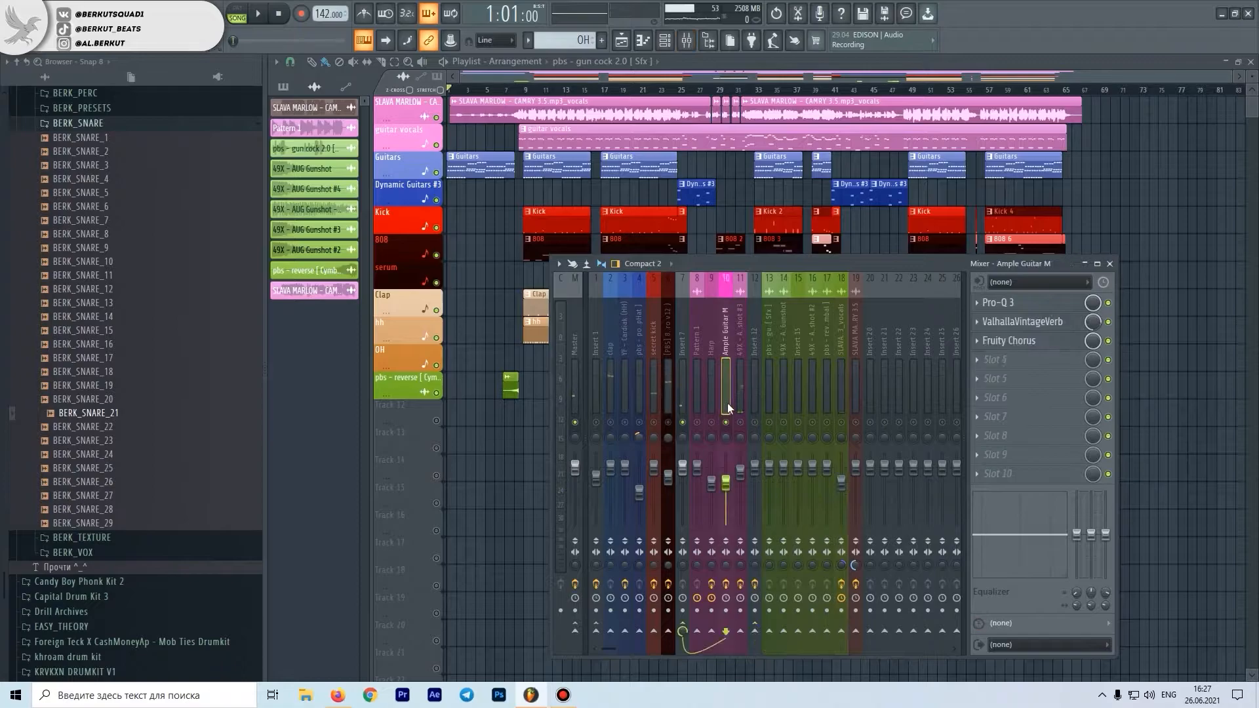
key("space")
key("space")
Examine Pro-Q 3, ValhallaVintageVerb and Fruity Chorus on the Ample Guitar M track and play the guitar from the start.
left_click(1004, 307)
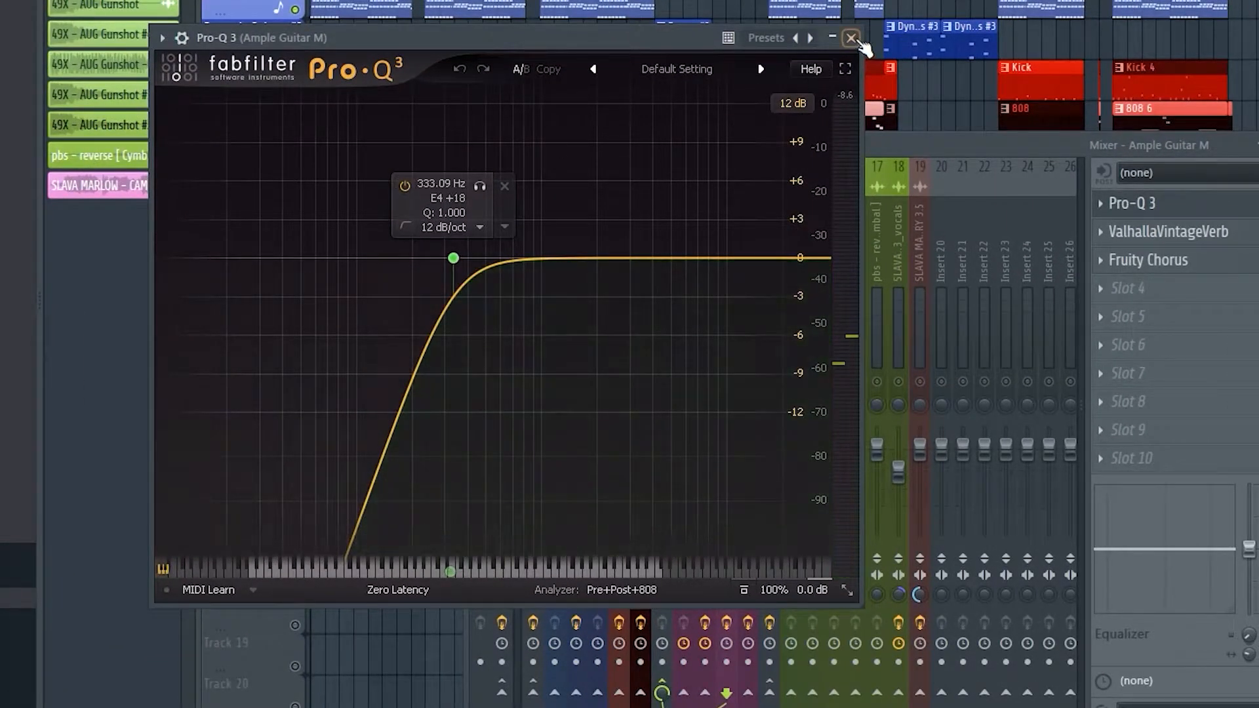
left_click(1168, 231)
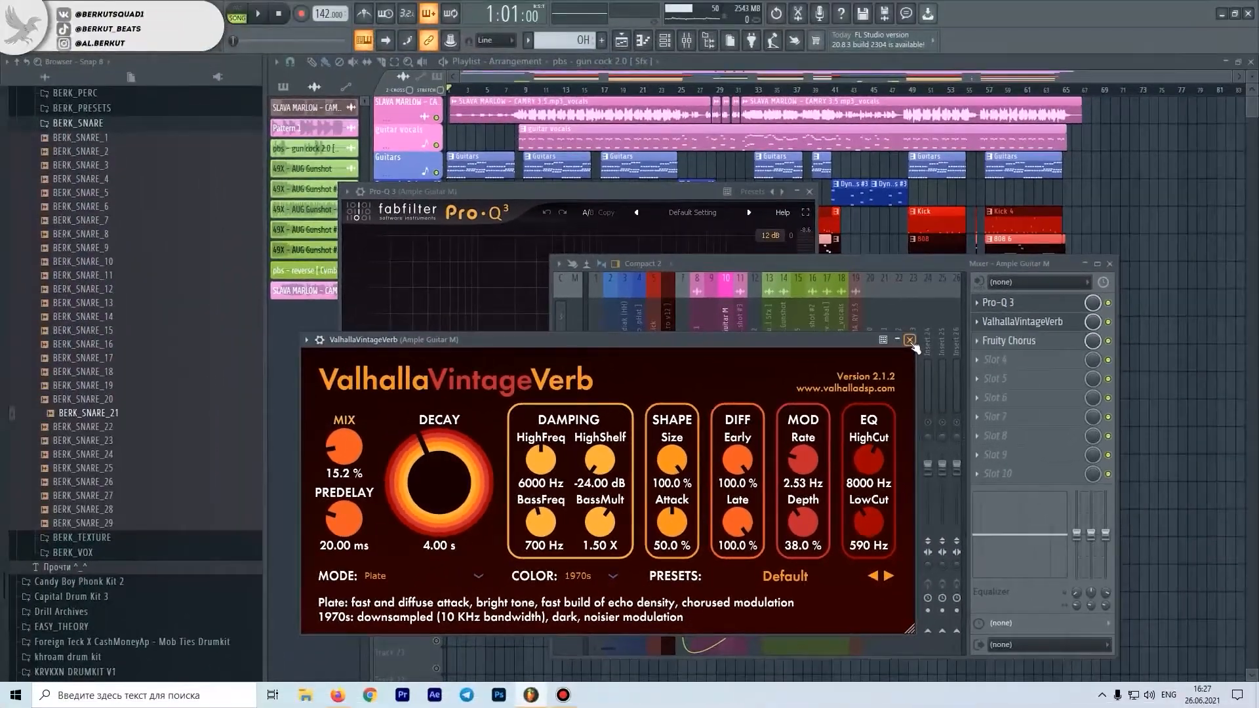
left_click(1000, 259)
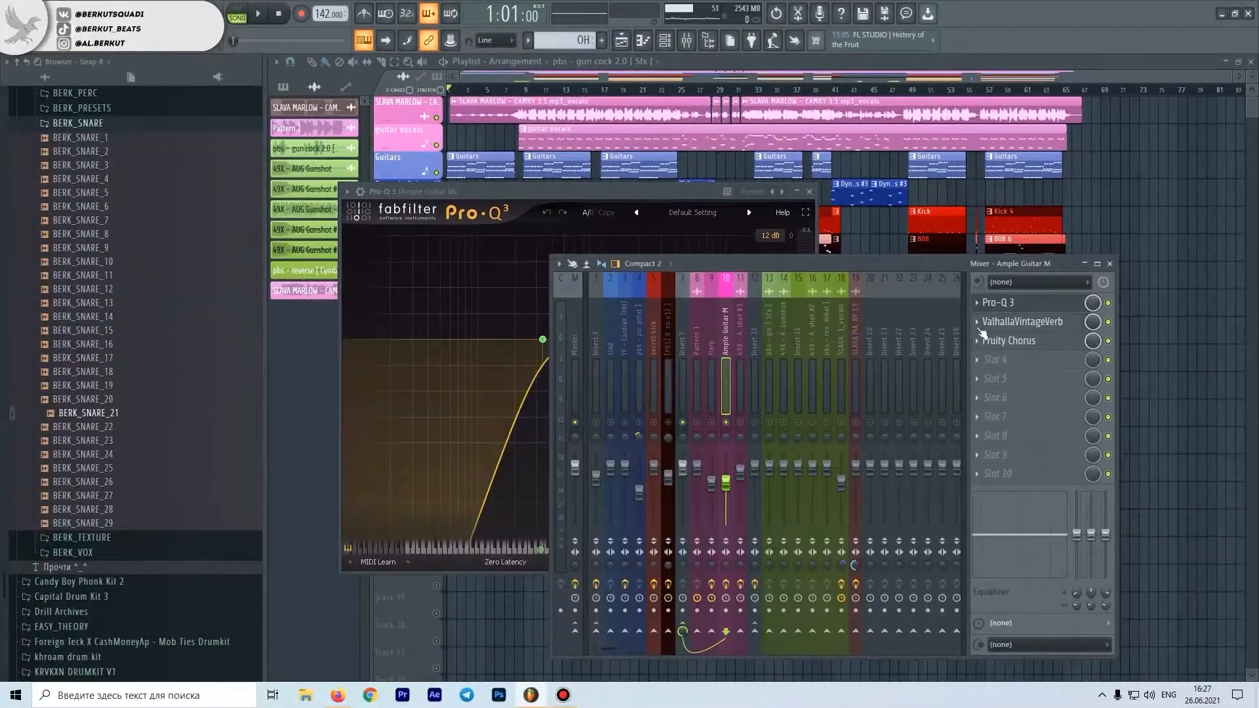
left_click(1027, 343)
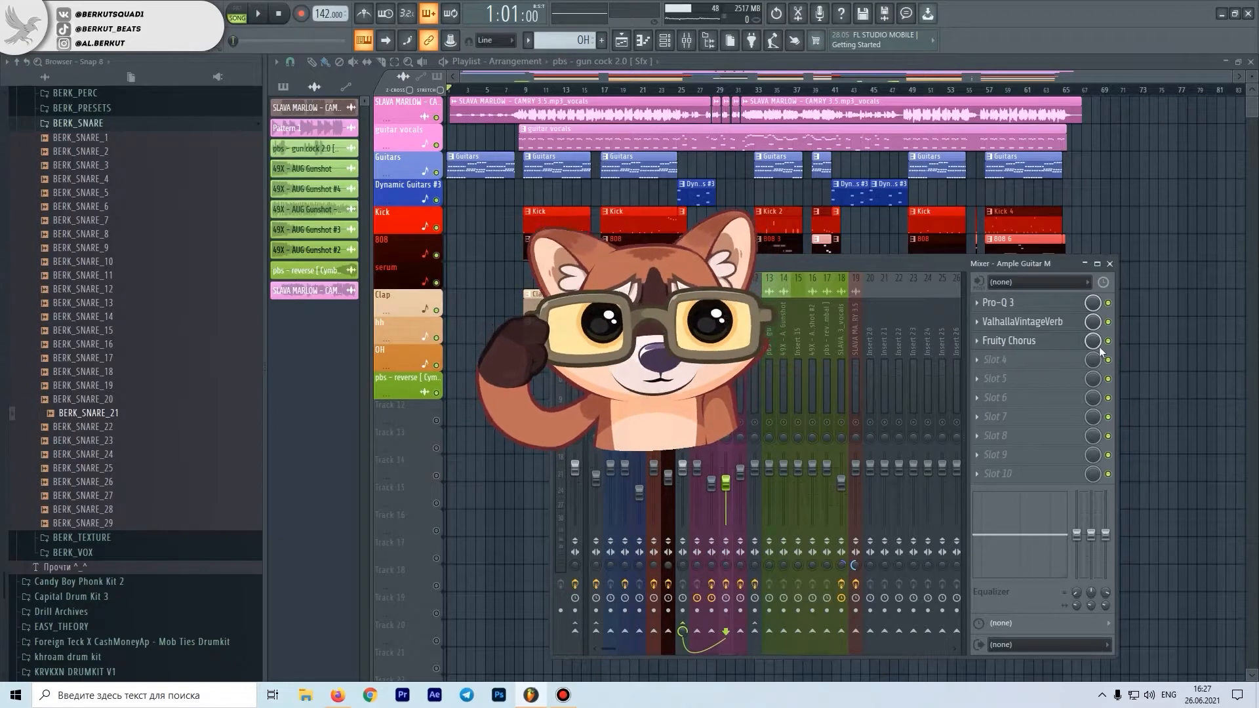
key("space")
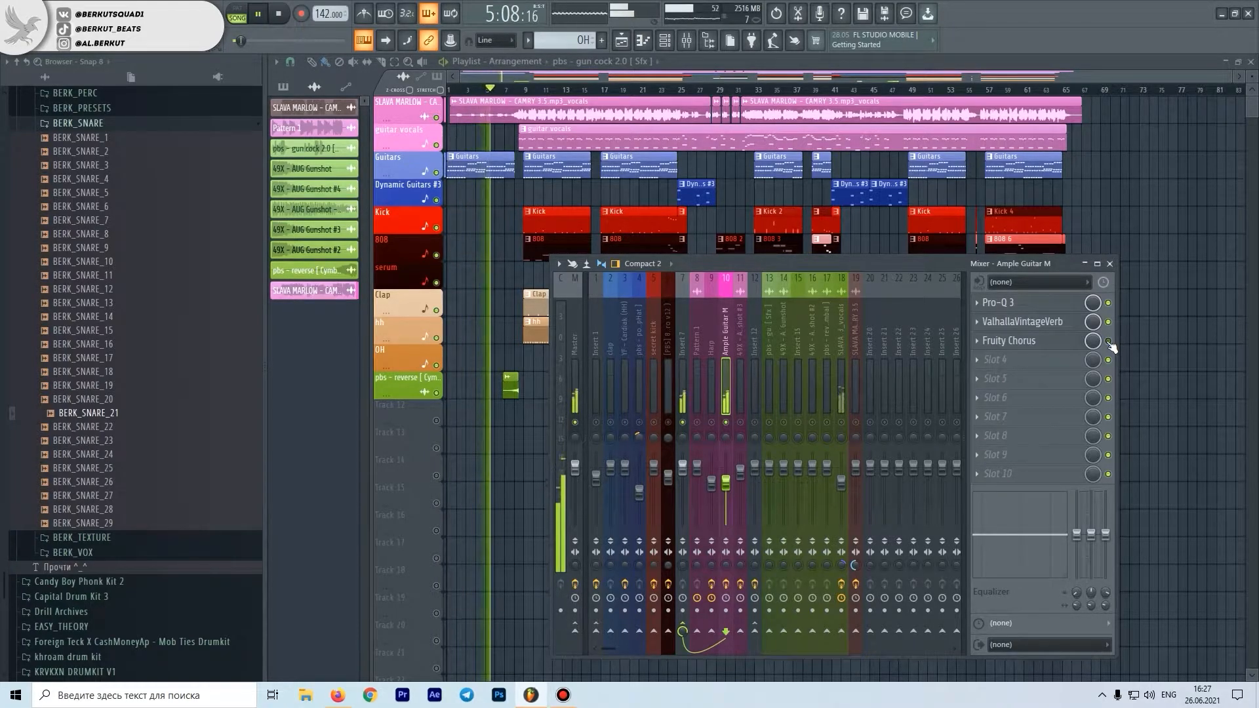
key("space")
Examine the Fruity Chorus settings and its preset list on the Ample Guitar M track.
scroll(463, 124, "up", 3)
scroll(464, 123, "down", 1)
scroll(464, 123, "down", 2)
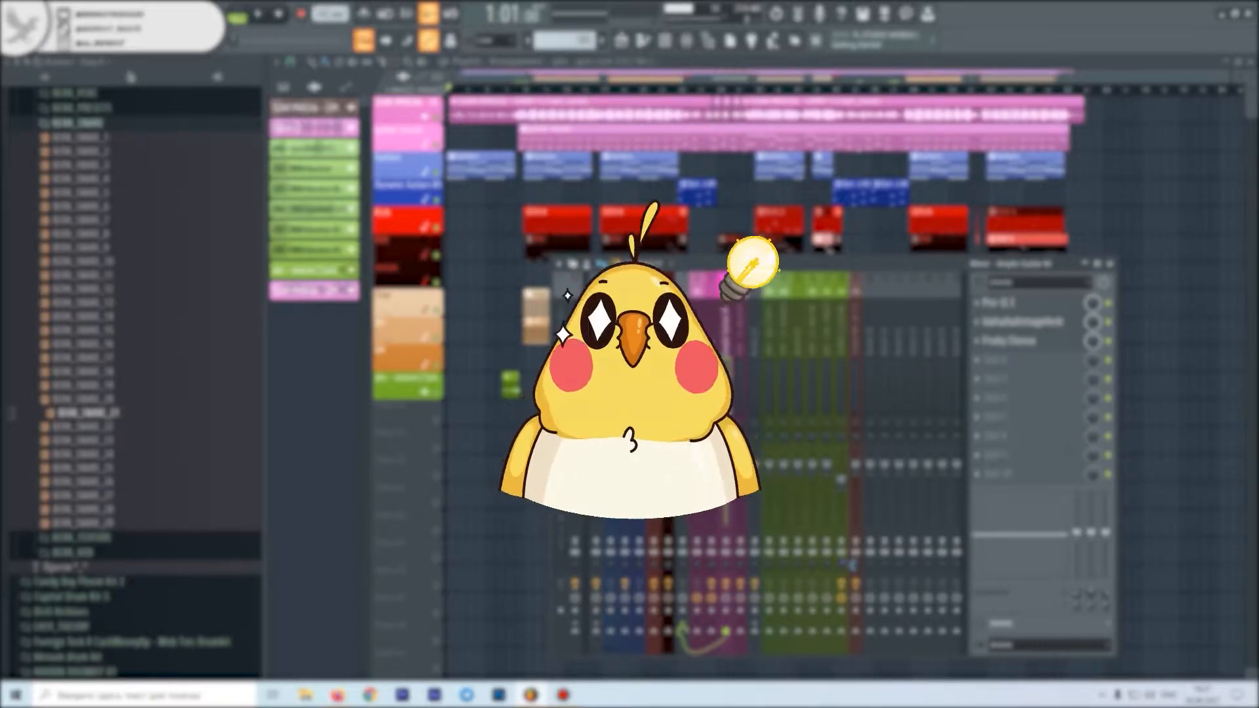
left_click(1015, 346)
left_click(645, 226)
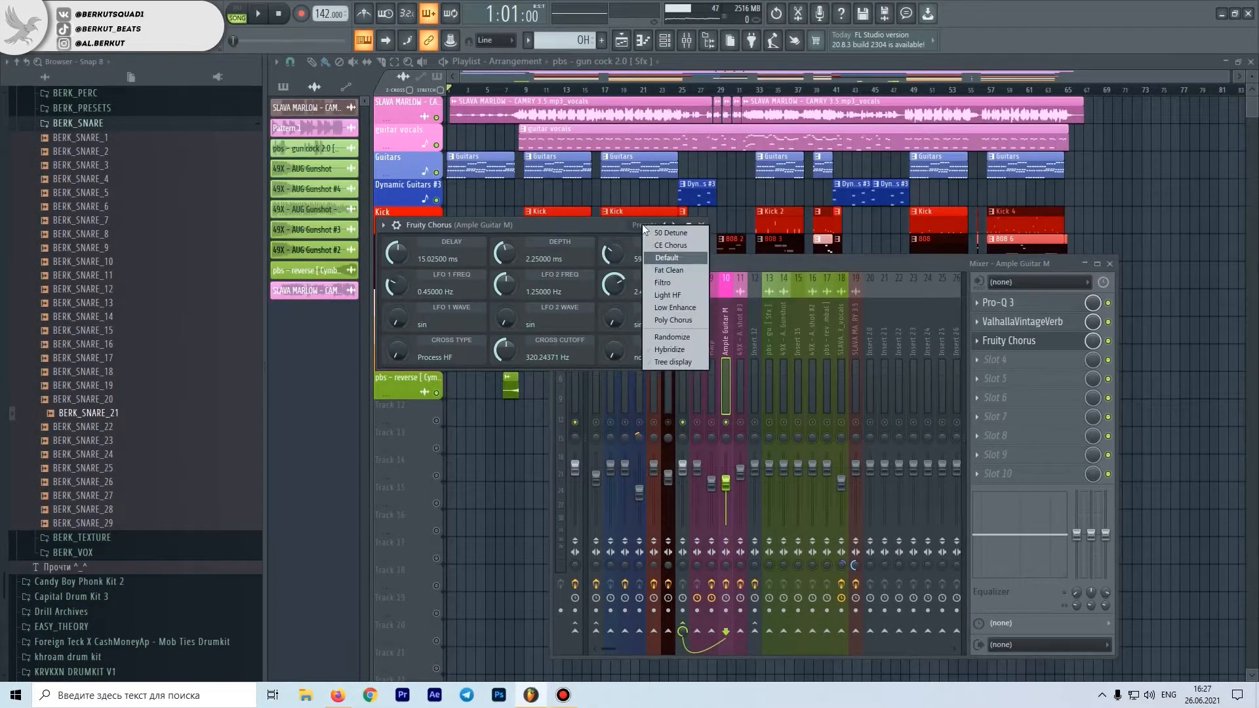
left_click(628, 234)
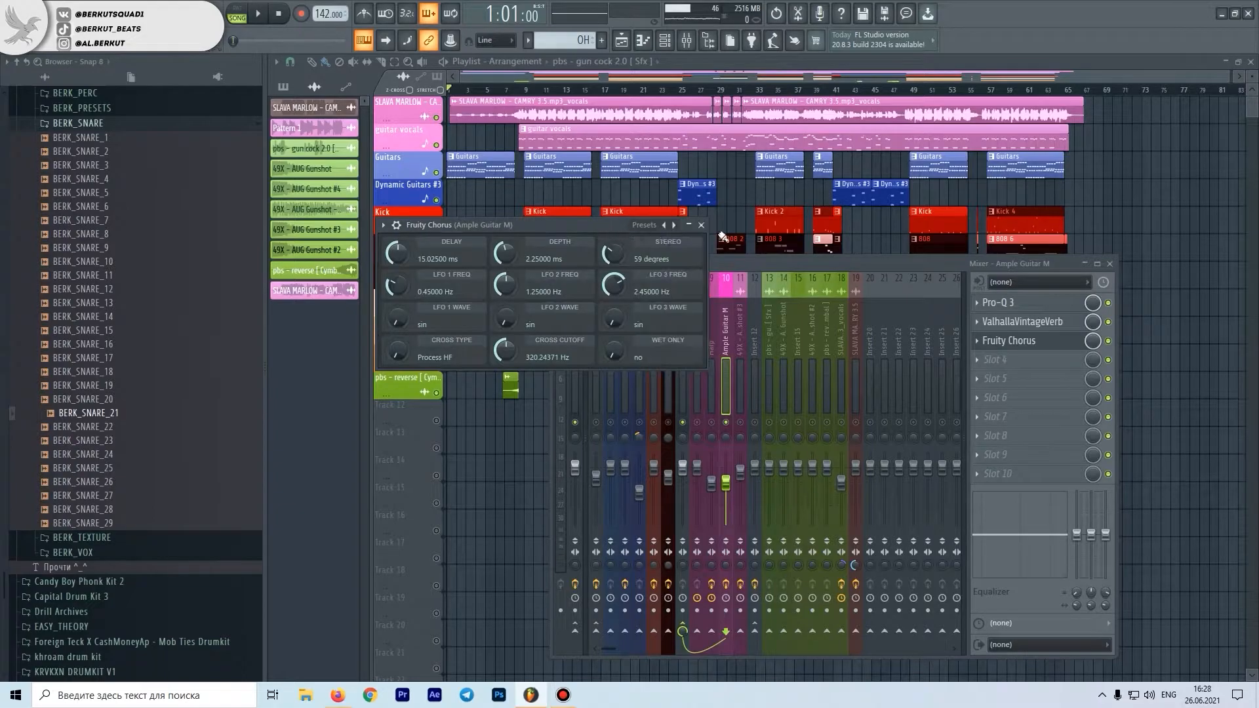
left_click(702, 226)
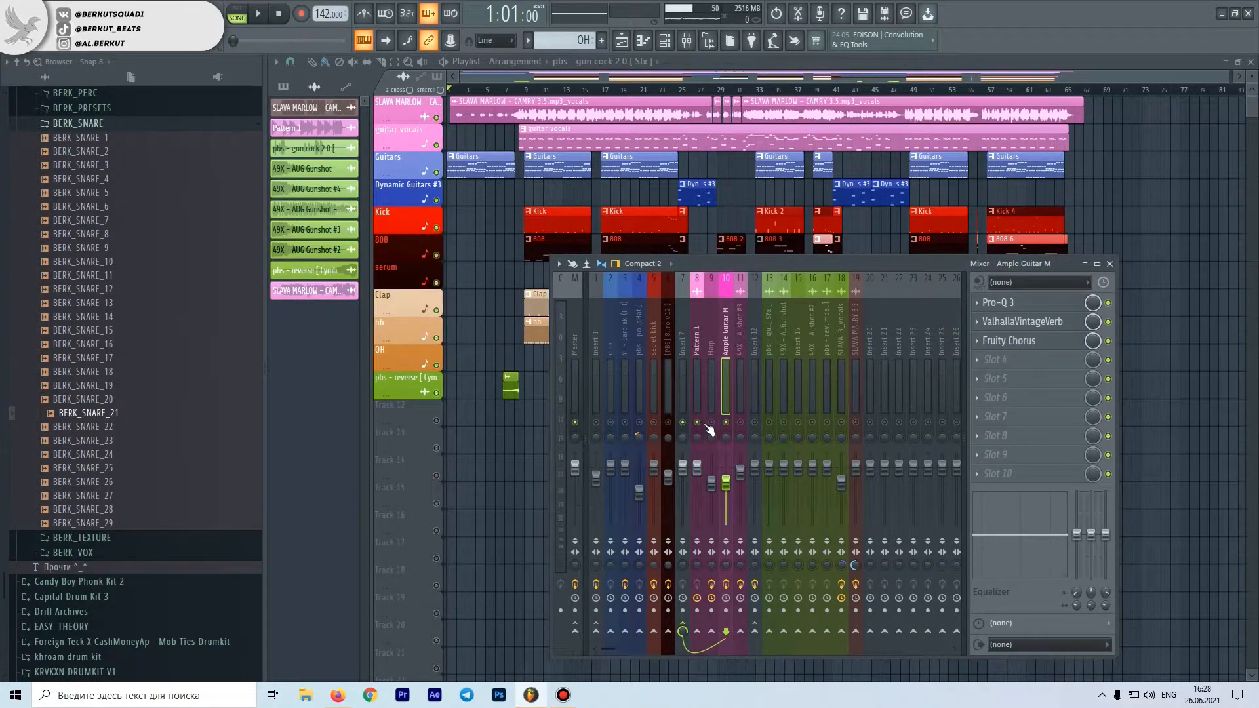
Solo the Harp track in the mixer and play it from around bar 25, where Dynamic Guitars #3 starts.
left_click(713, 402)
key("F9")
scroll(714, 214, "up", 3)
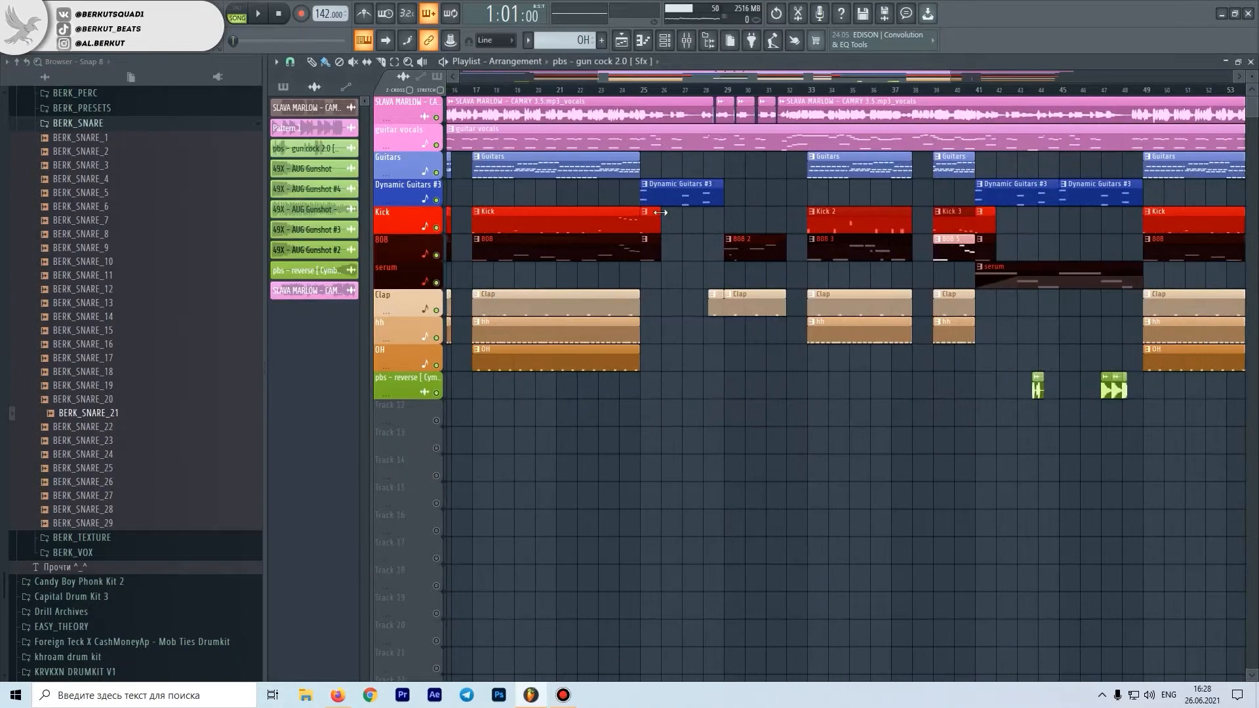
left_click(585, 90)
key("space")
key("F9")
right_click(711, 423)
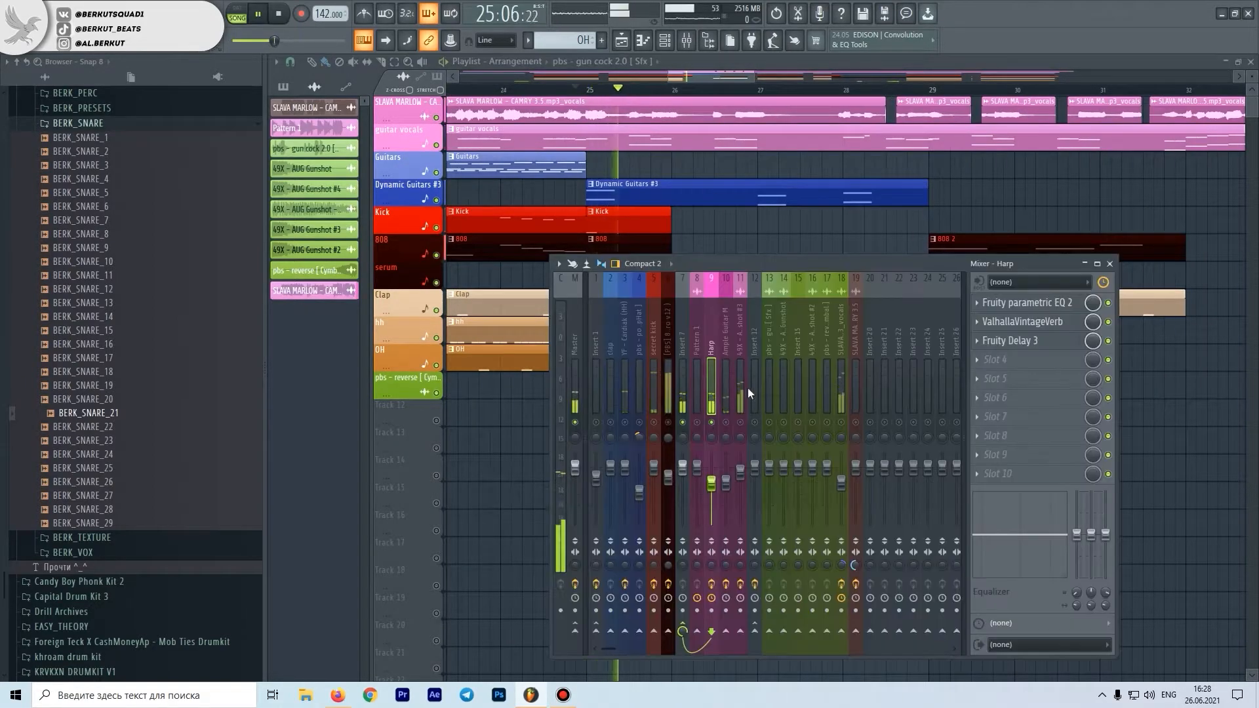
Examine Fruity parametric EQ 2, ValhallaVintageVerb and Fruity Delay 3 on the Harp track.
left_click(1029, 304)
key("space")
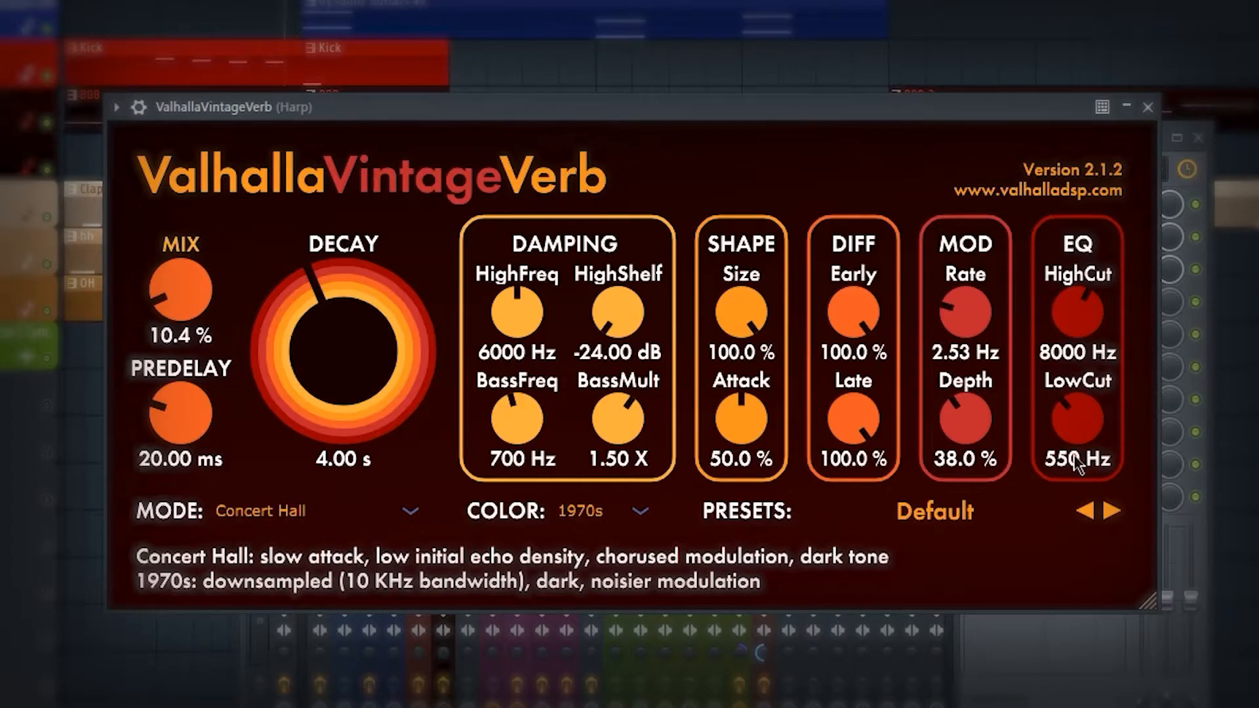
left_click(1148, 107)
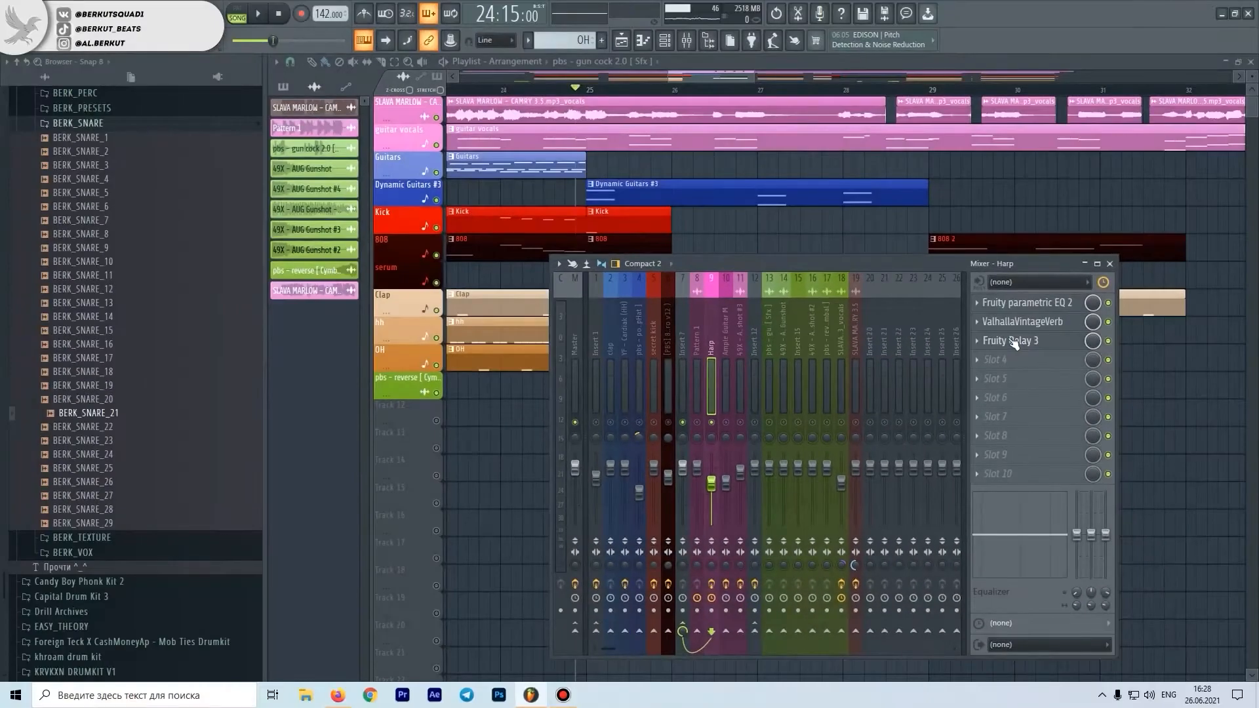
left_click(1013, 343)
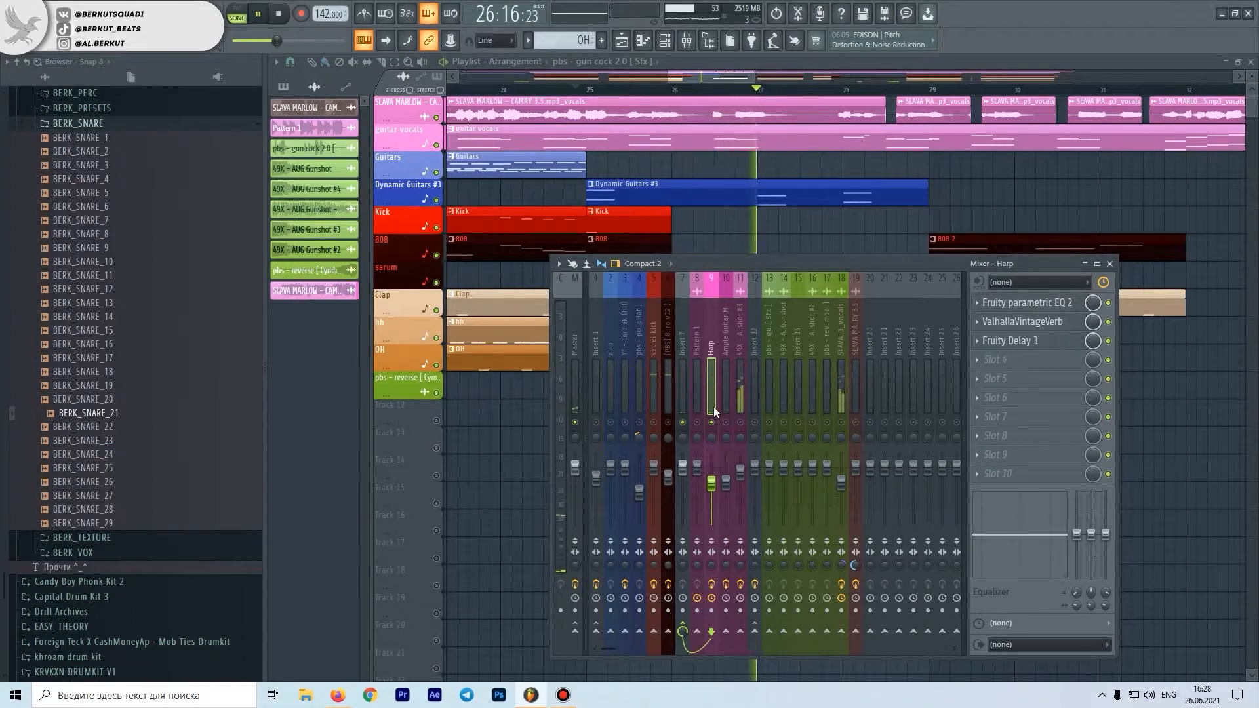
key("space")
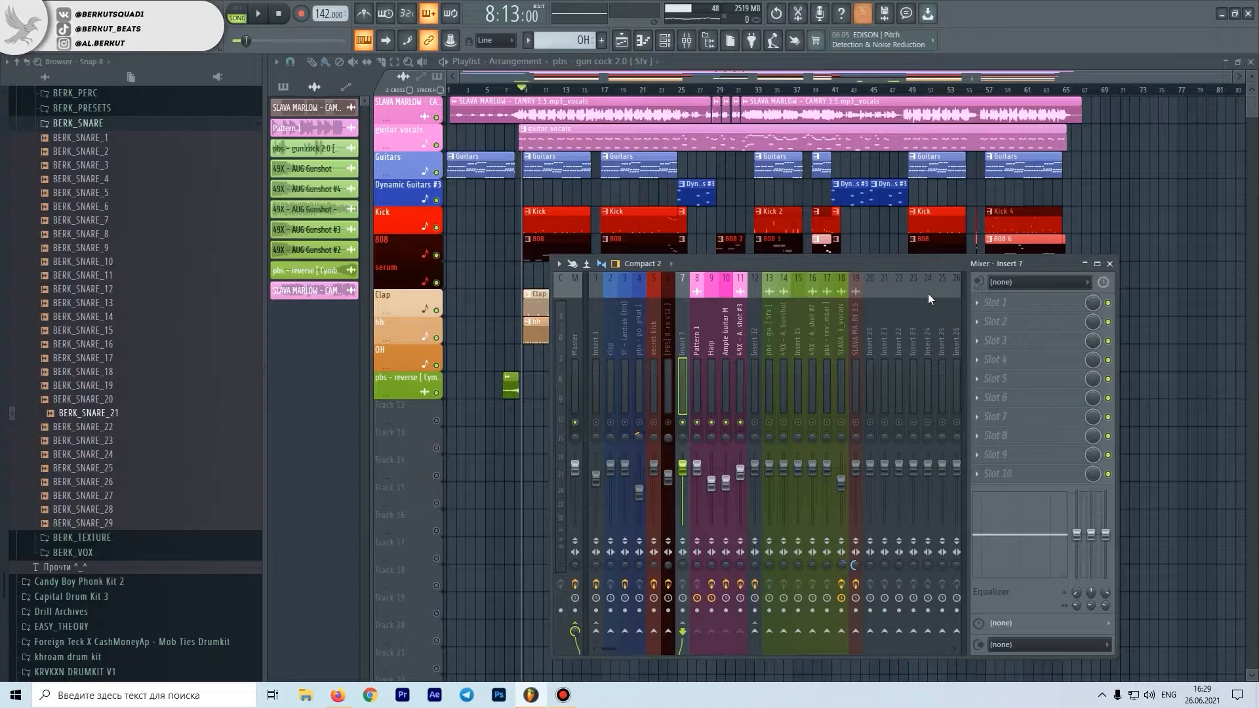
Select the secret kick track in the mixer and examine its Pro-Q 3 curve and Fruity peak controller.
left_click(667, 396)
left_click(656, 409)
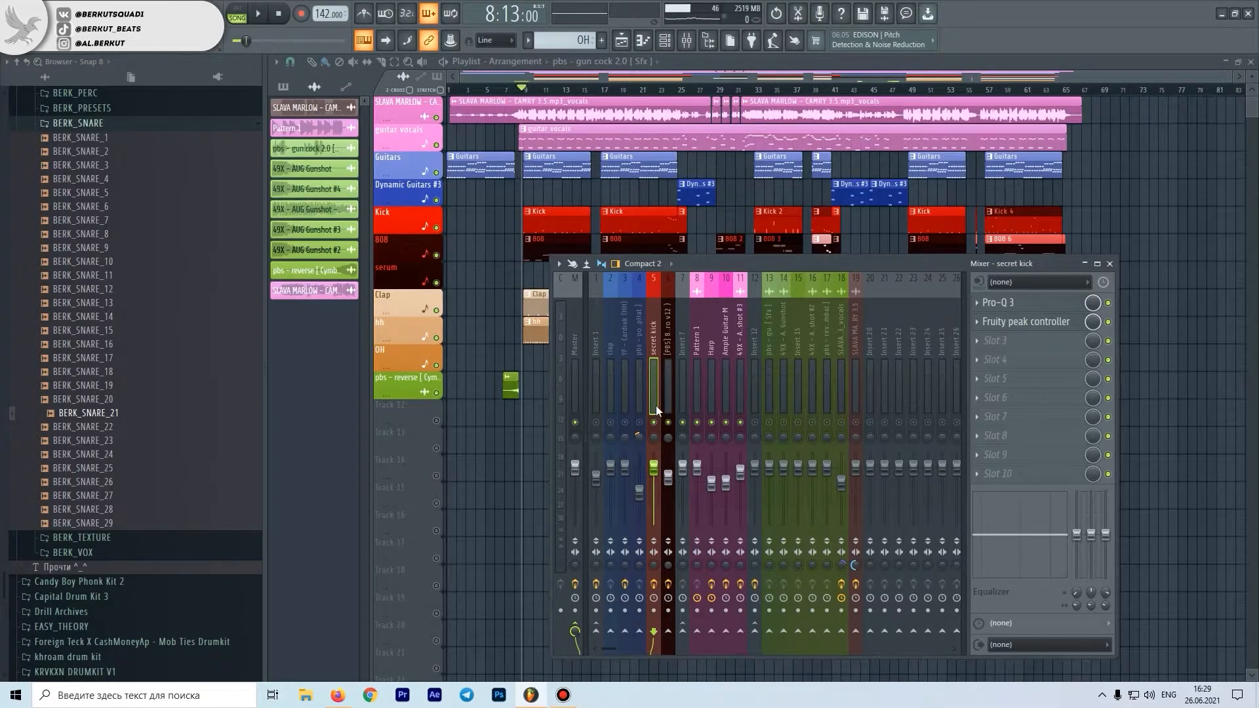
left_click(997, 303)
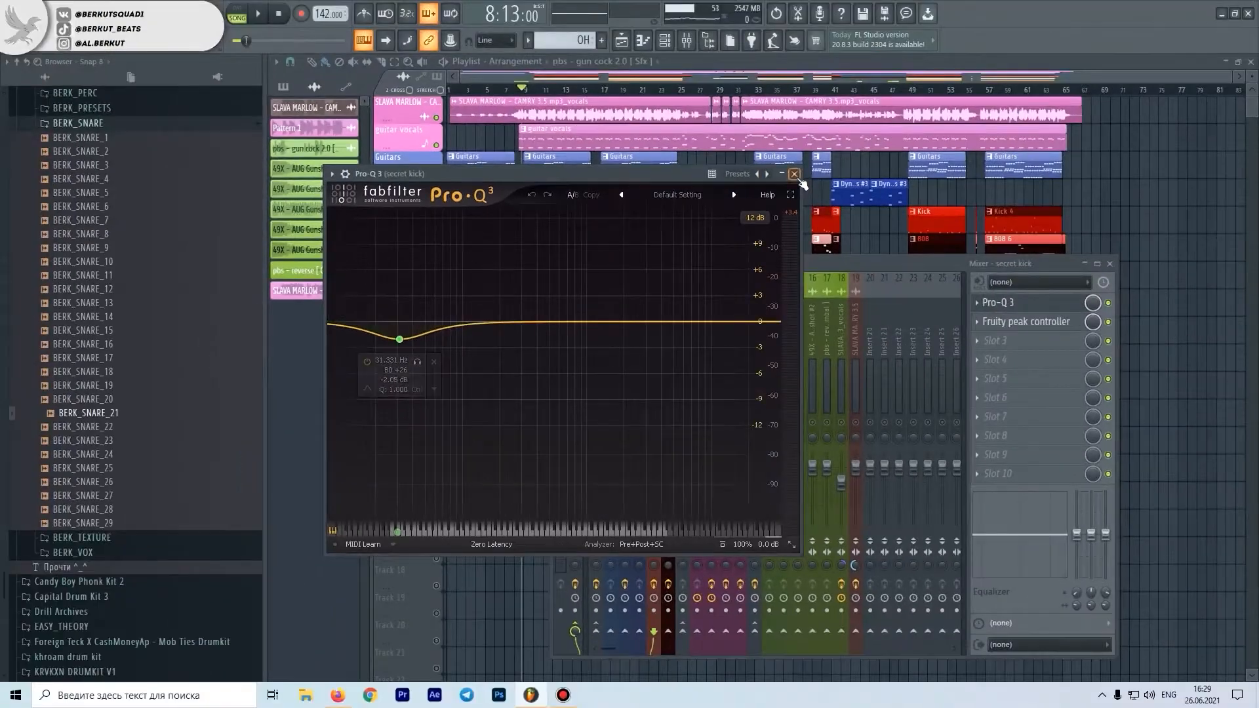
left_click(1042, 46)
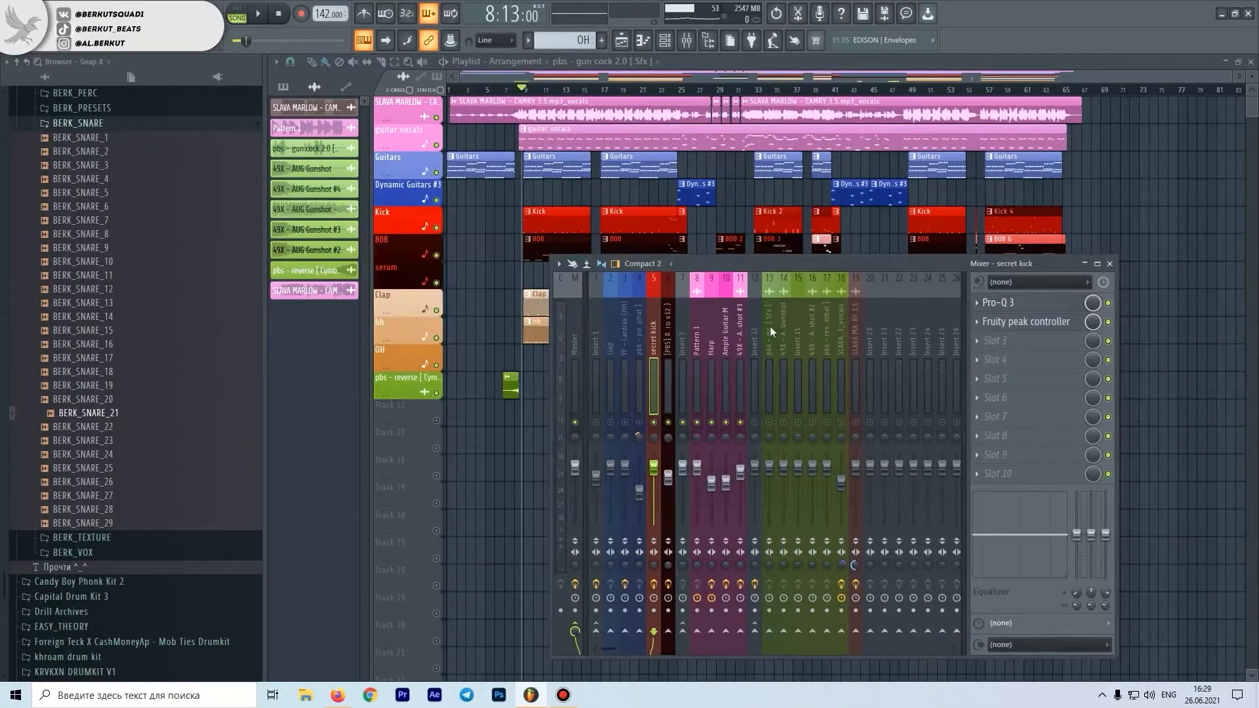
left_click(1008, 328)
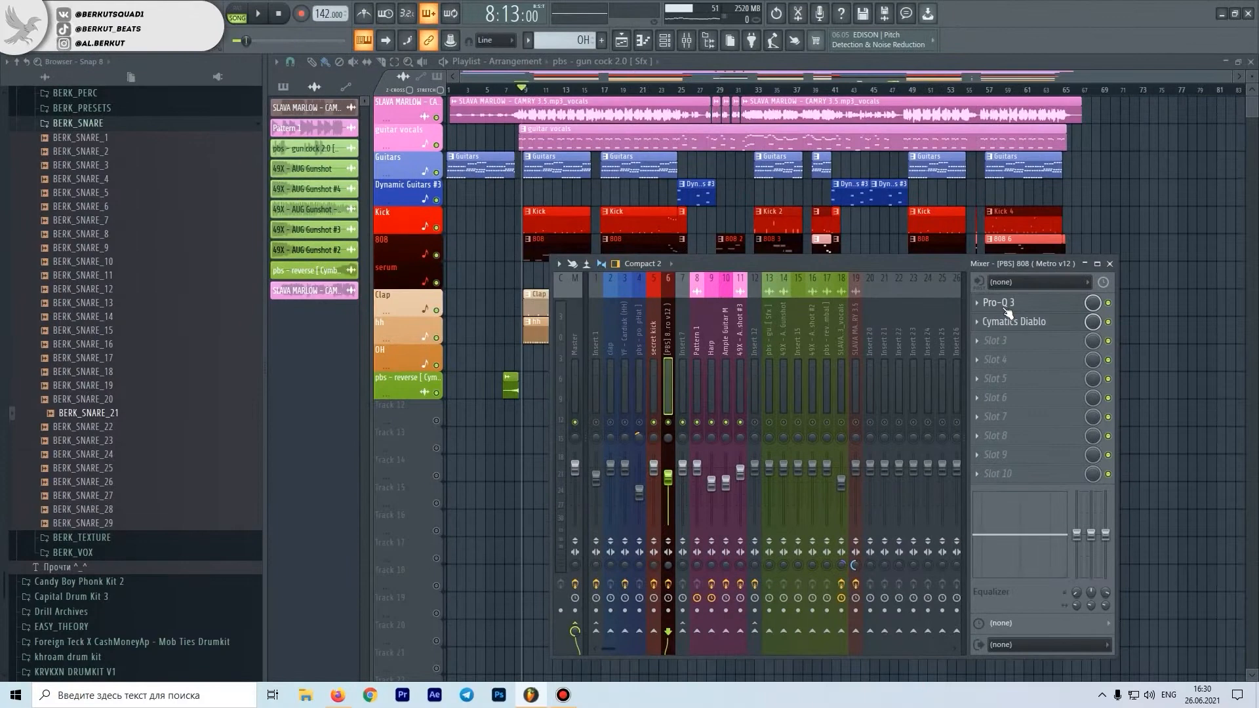
Examine the three Pro-Q 3 band cuts on the 808 (Metro v12) track.
left_click(1007, 308)
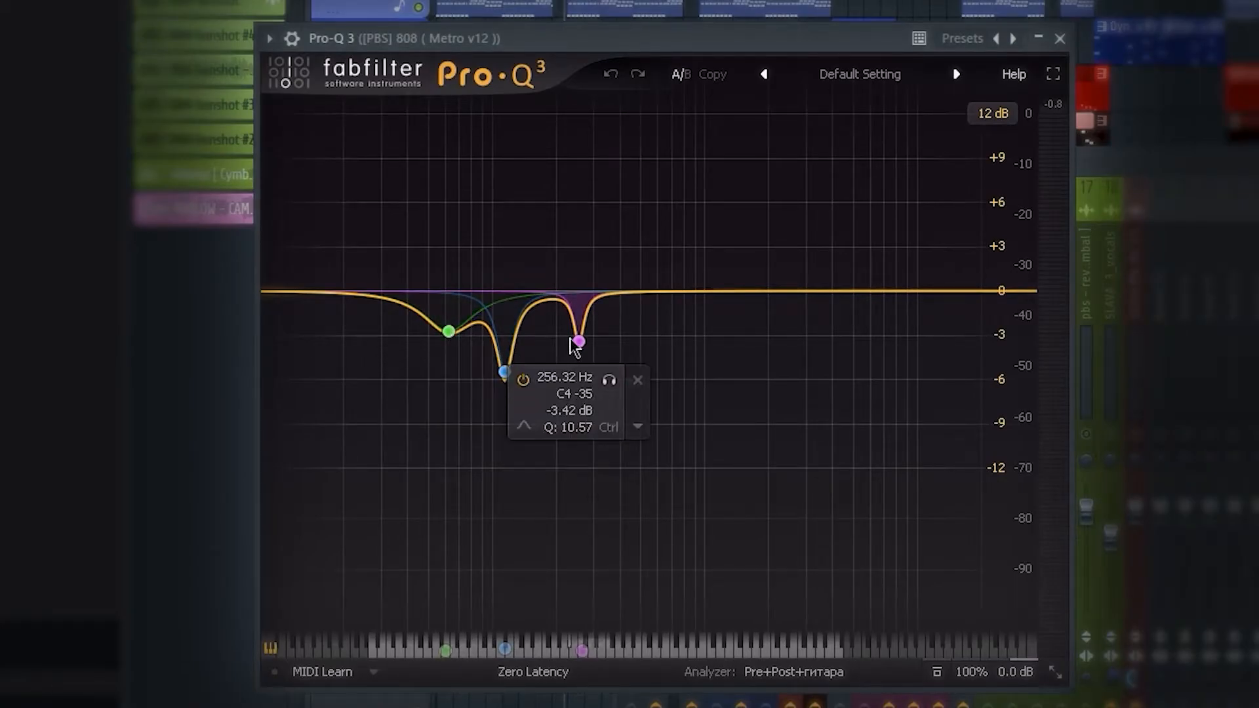
left_click(610, 379)
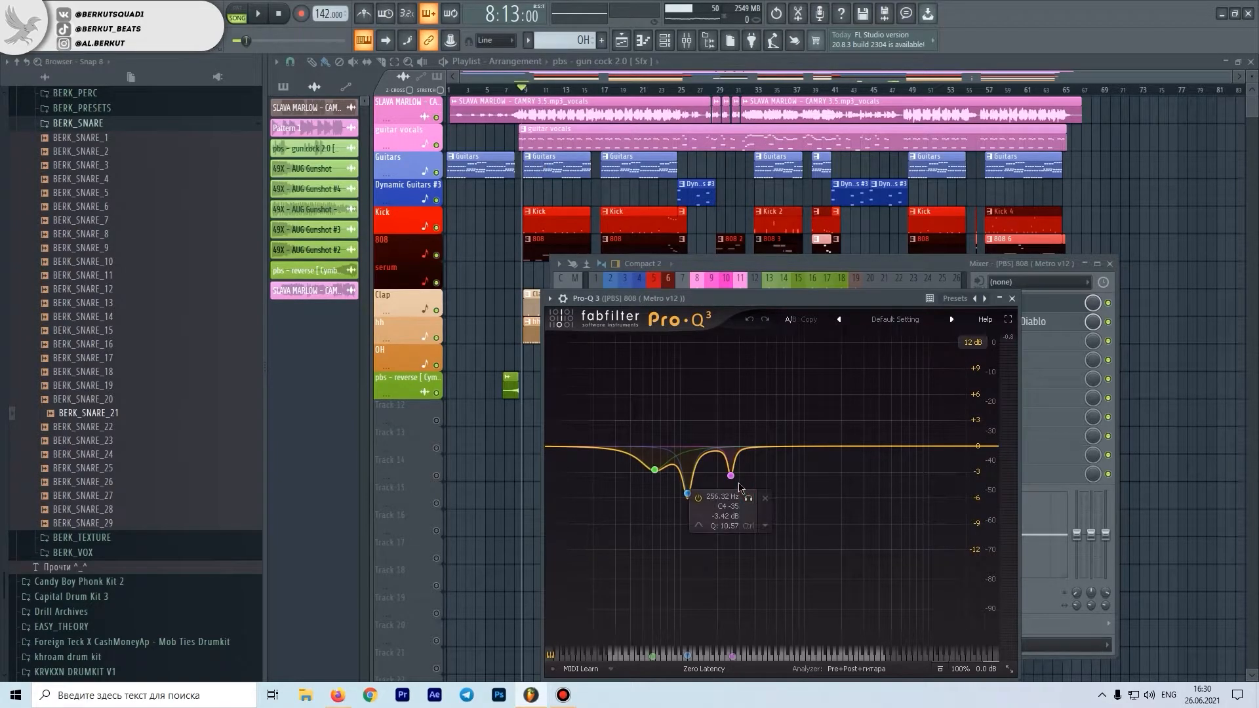
left_click(1012, 299)
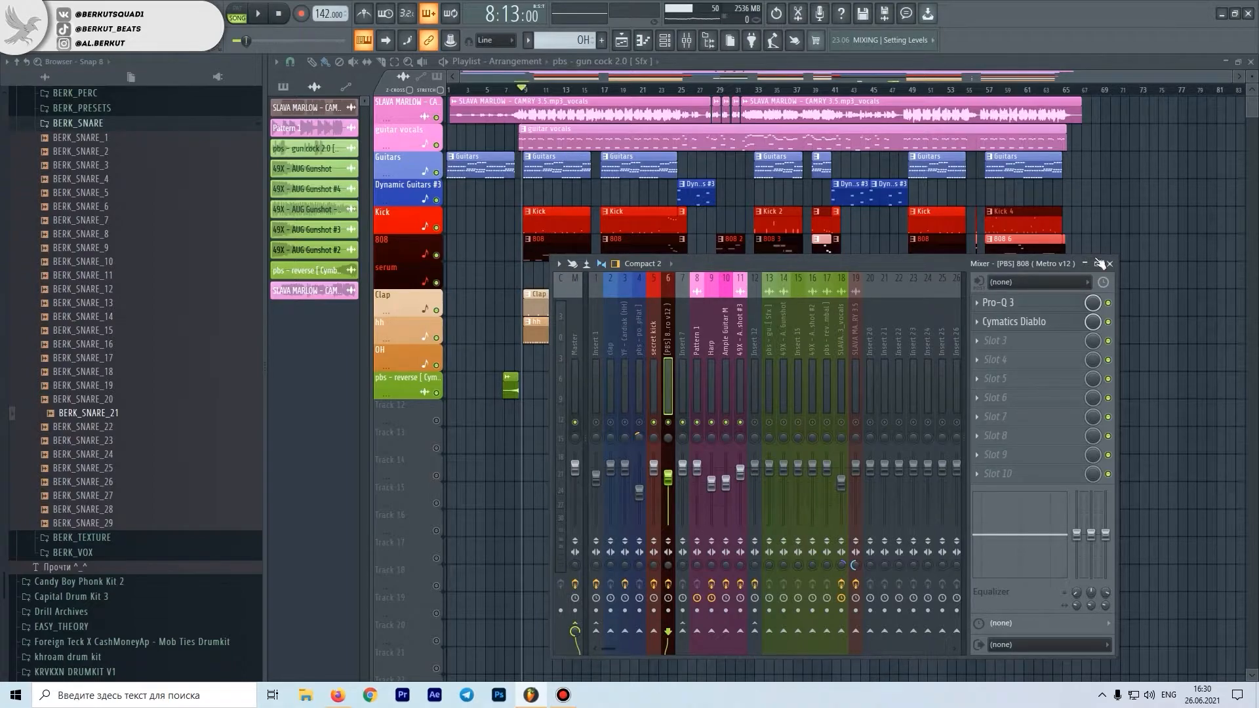
Examine the Boost and Width settings of Cymatics Diablo on the 808 track.
left_click(1023, 321)
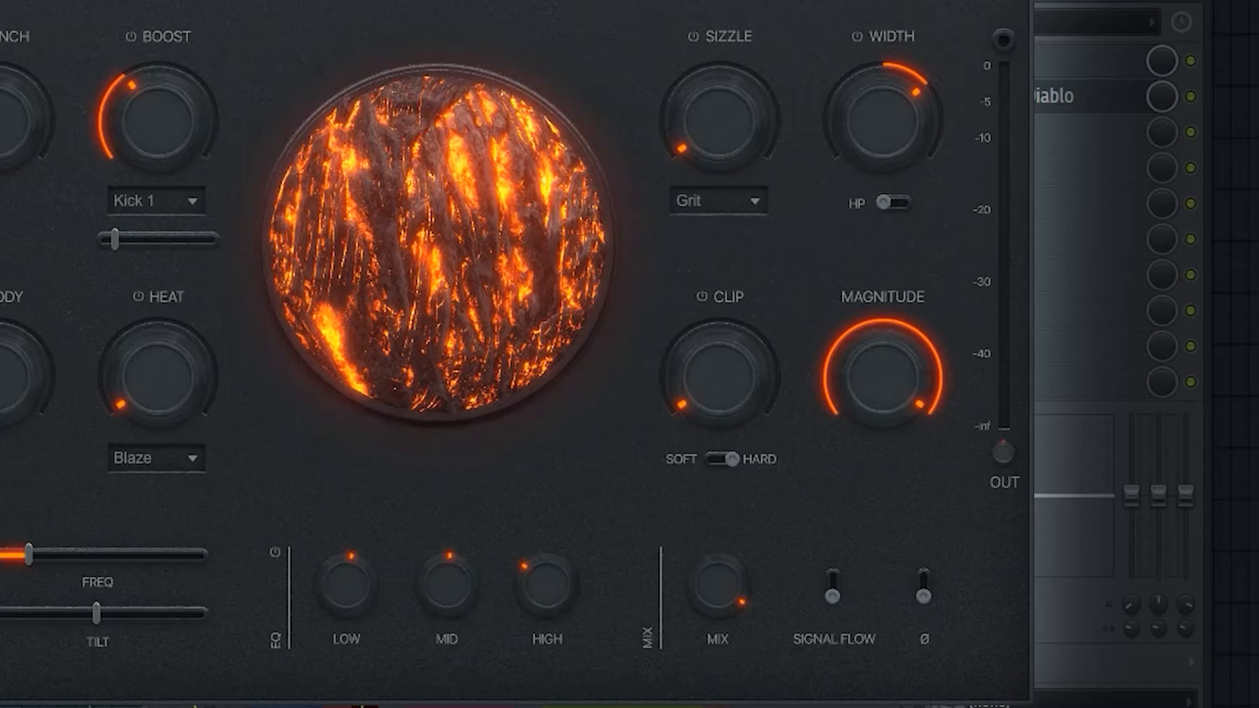
mouse_move(148, 121)
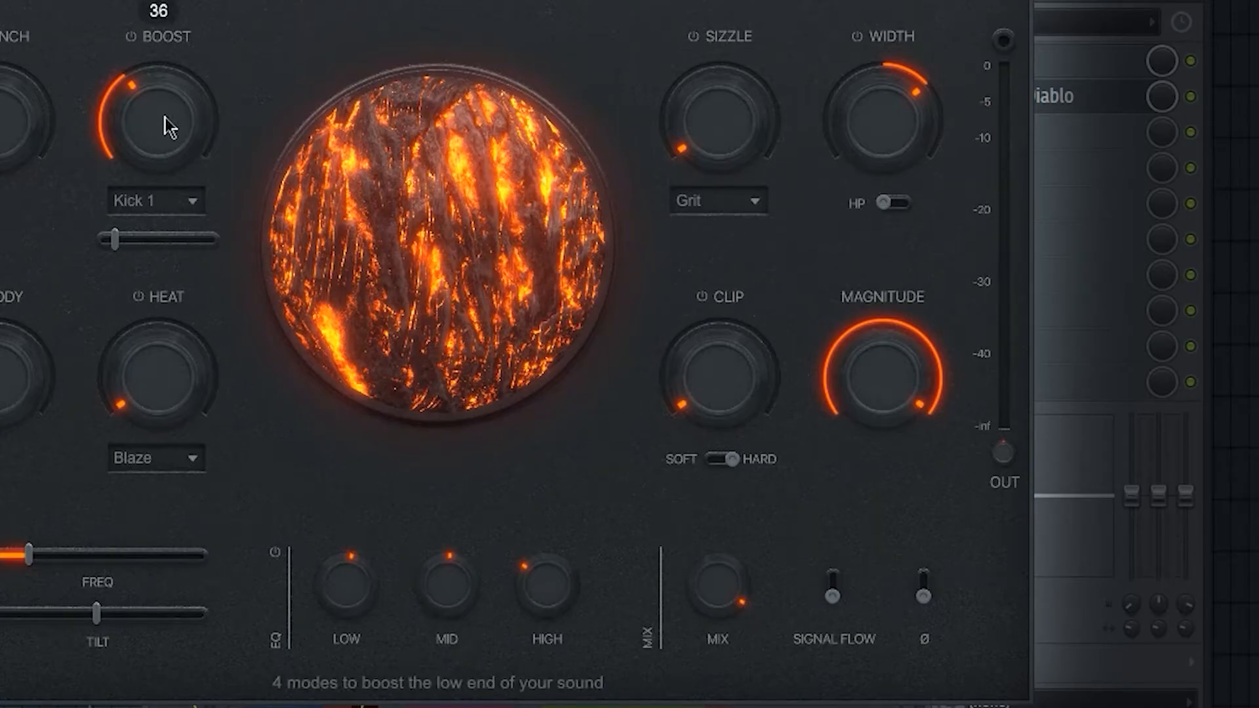
mouse_move(850, 107)
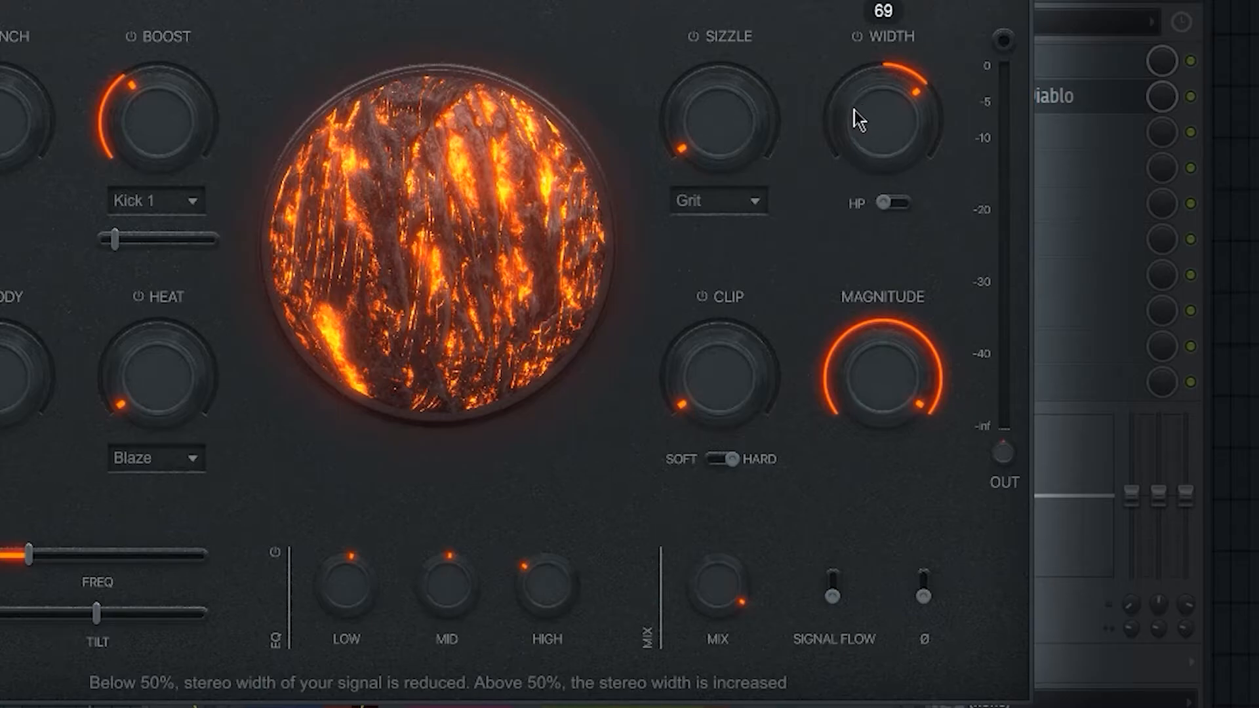
Try Diablo's Width on the 808 at its minimum and at 100 during playback.
left_click_drag(853, 111, 885, 141)
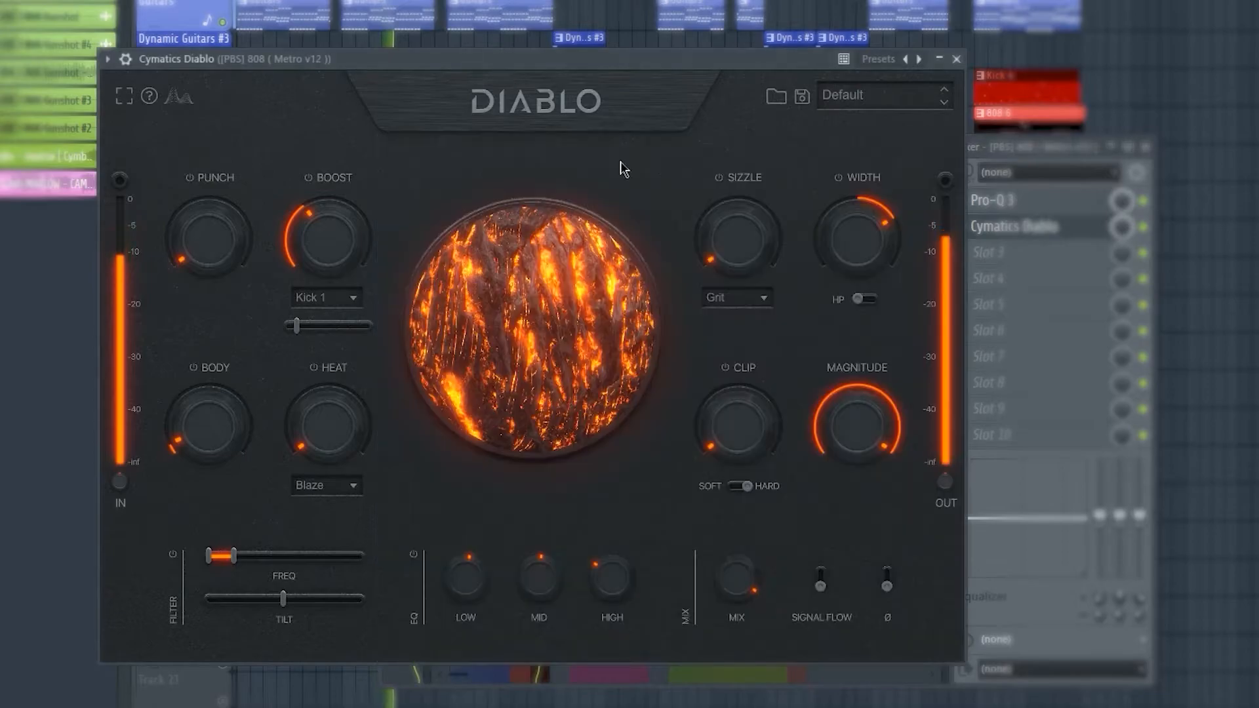
mouse_move(856, 164)
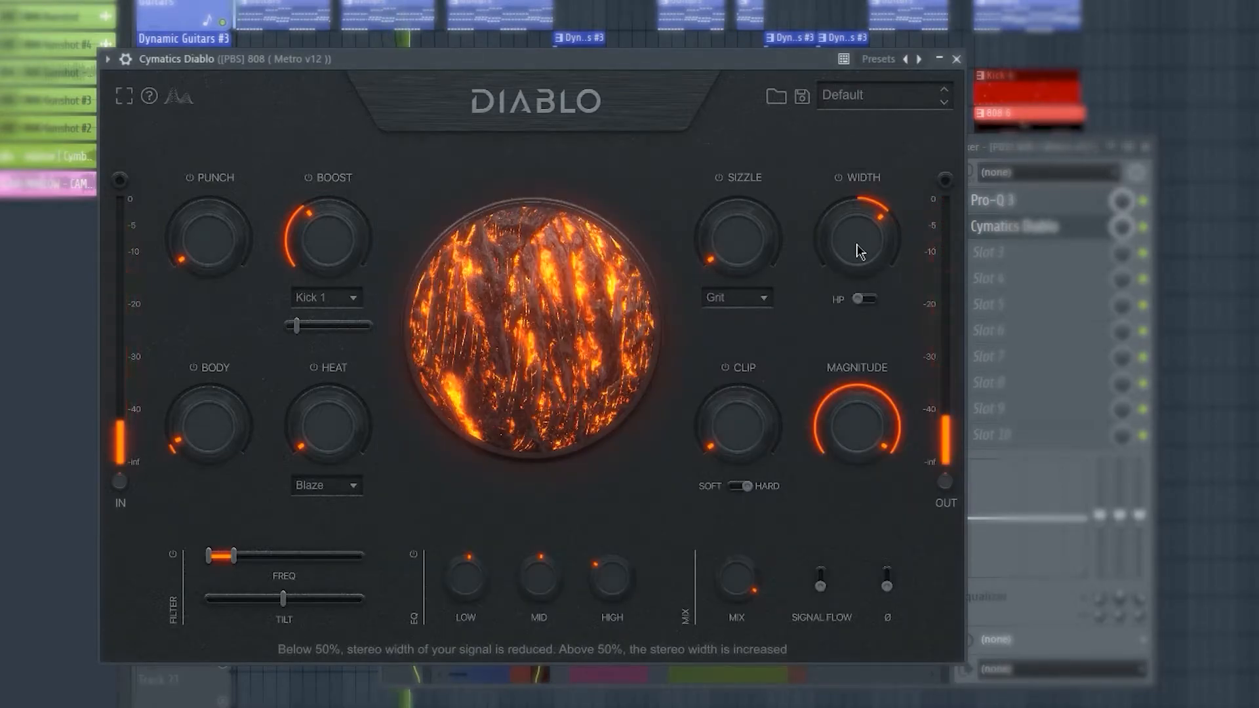
left_click_drag(859, 252, 885, 361)
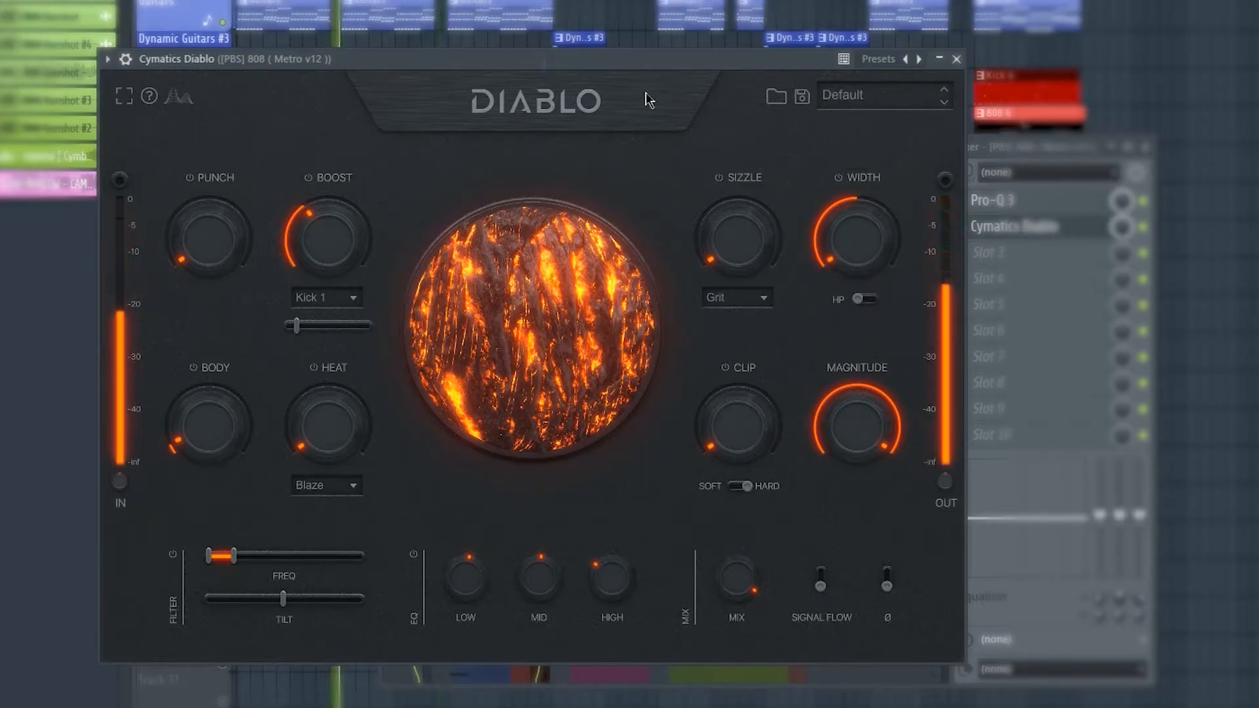
left_click_drag(851, 250, 892, 189)
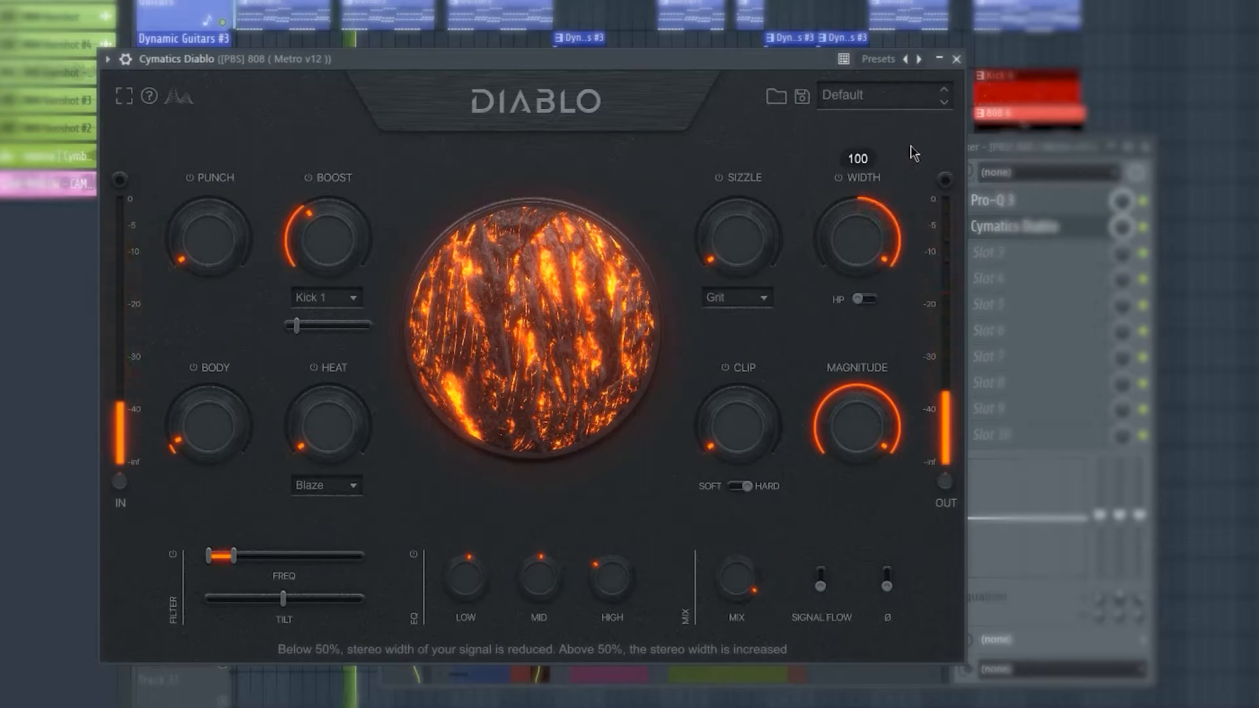
left_click_drag(934, 123, 919, 193)
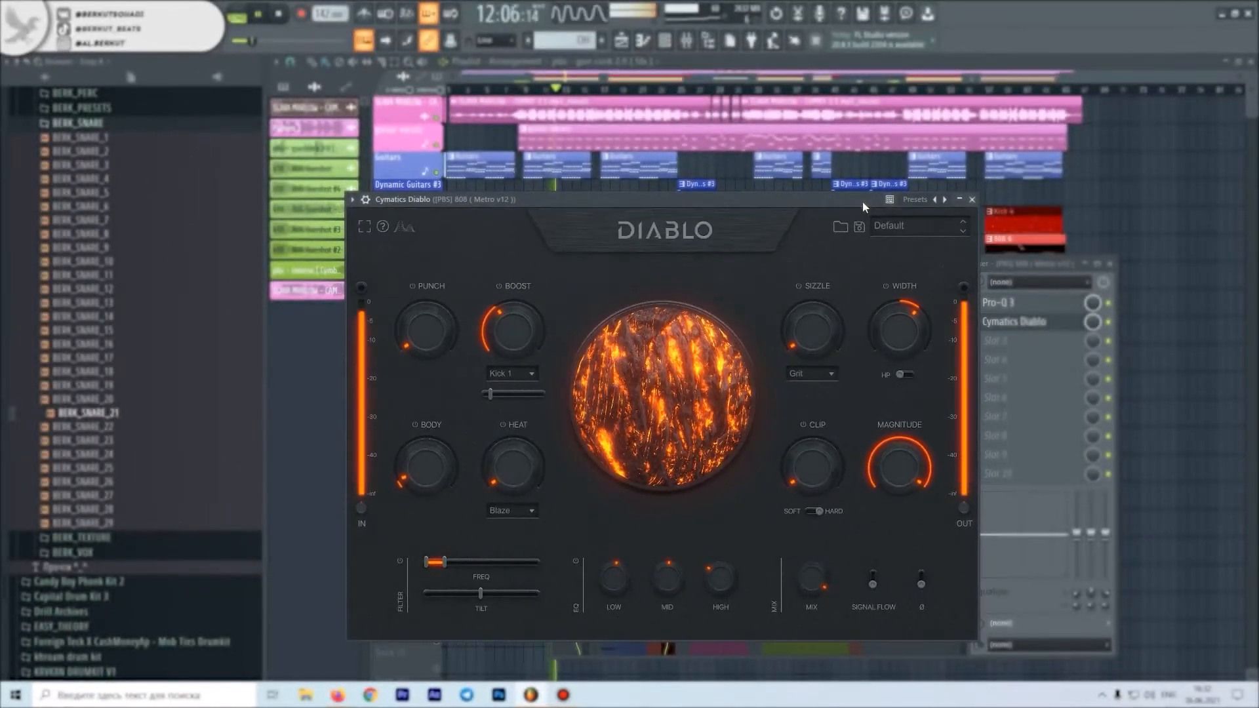
left_click(917, 225)
Isolate the clap, hi-hat and open-hat tracks in the mixer and check each one's effect slots.
left_click(641, 419)
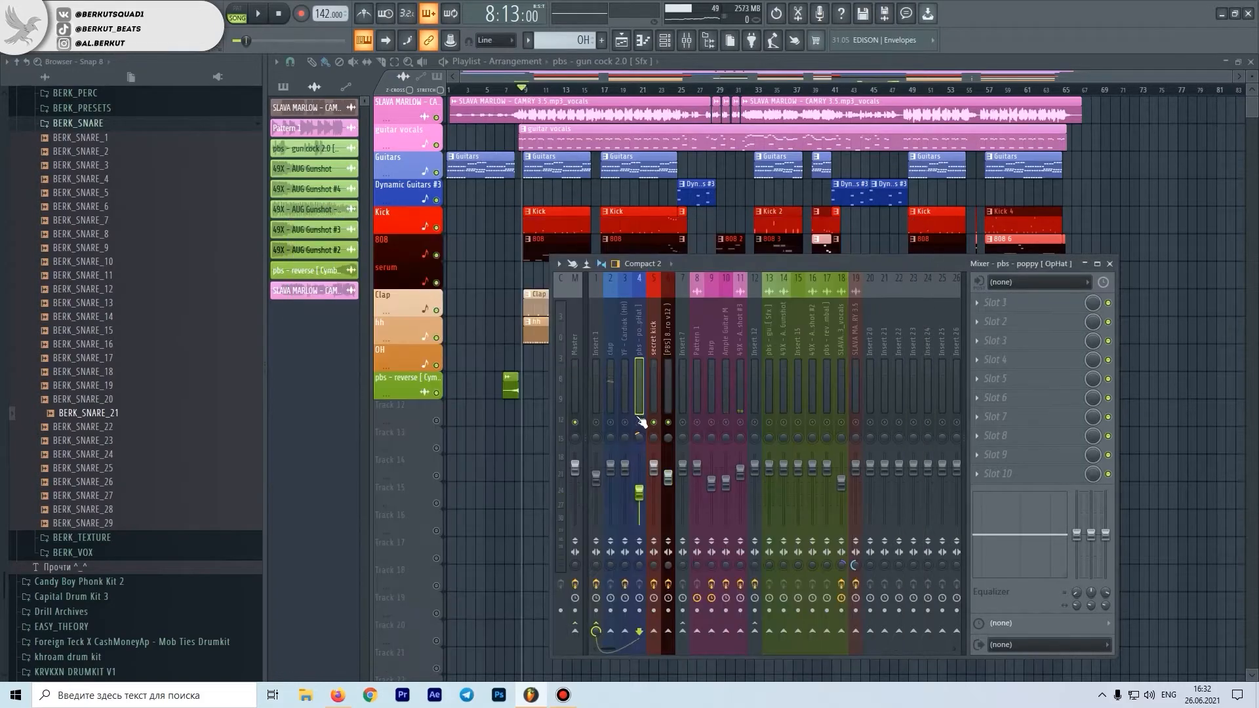
left_click(611, 423)
left_click(622, 403)
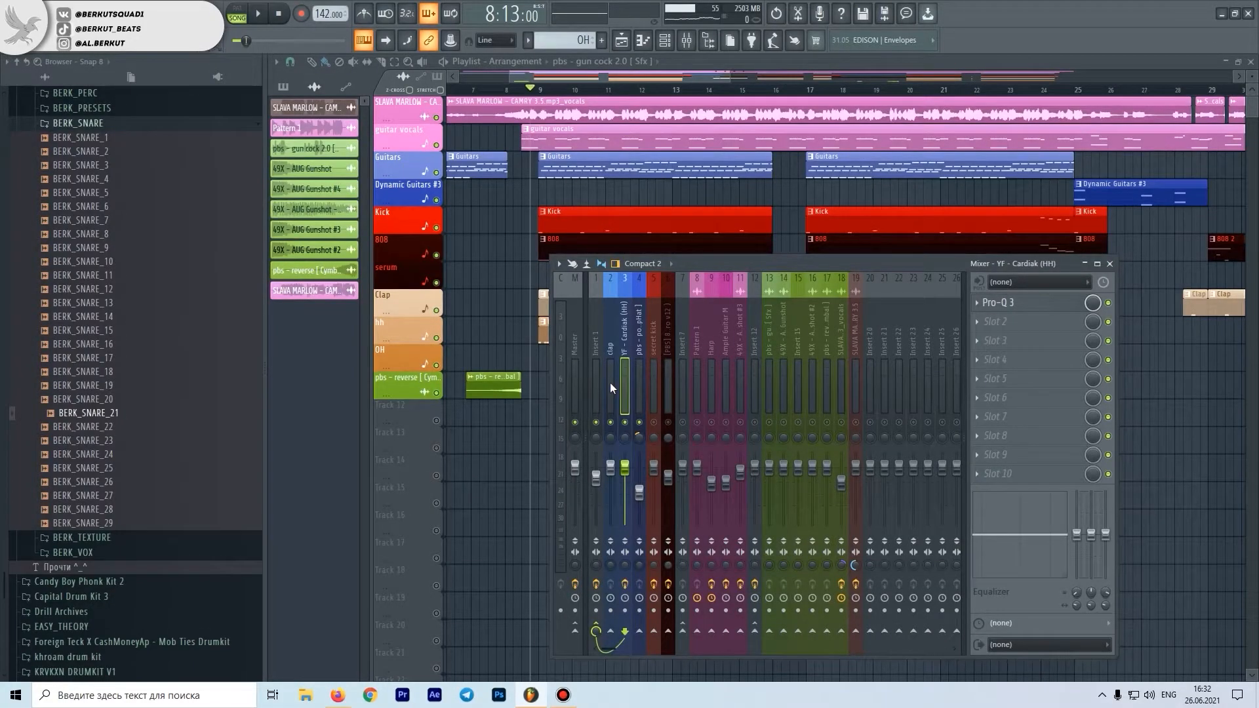
left_click(610, 387)
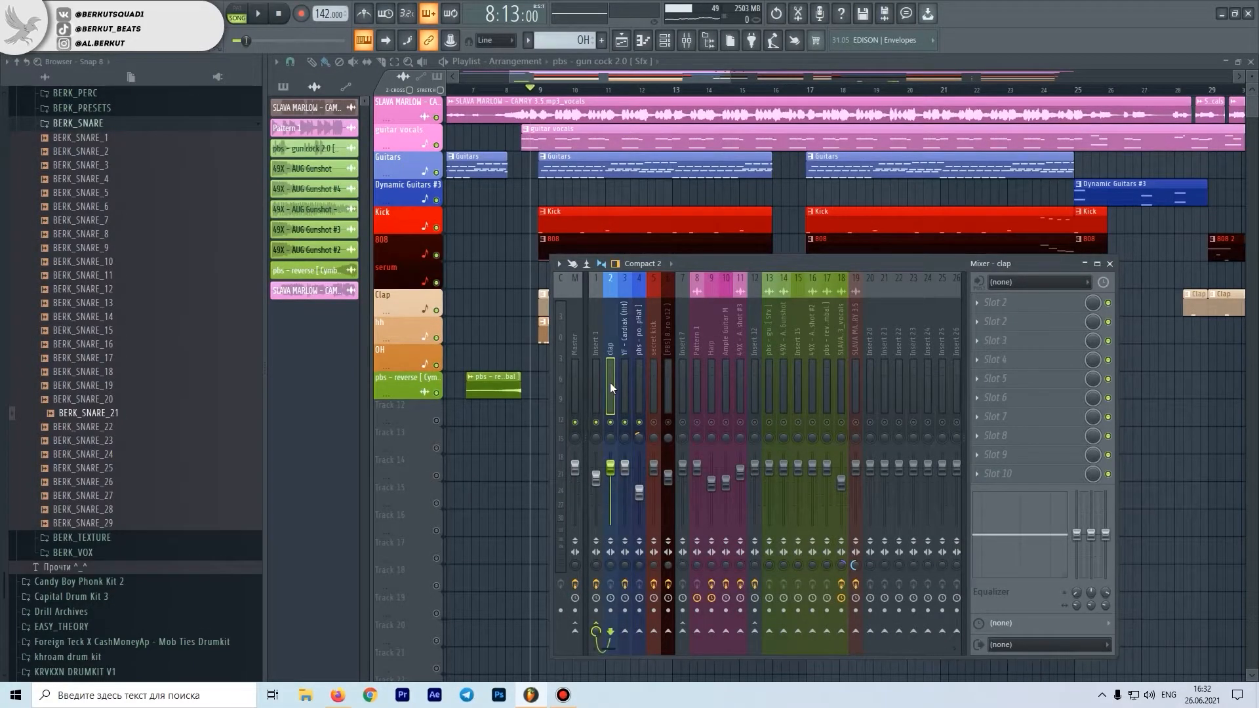
left_click(623, 383)
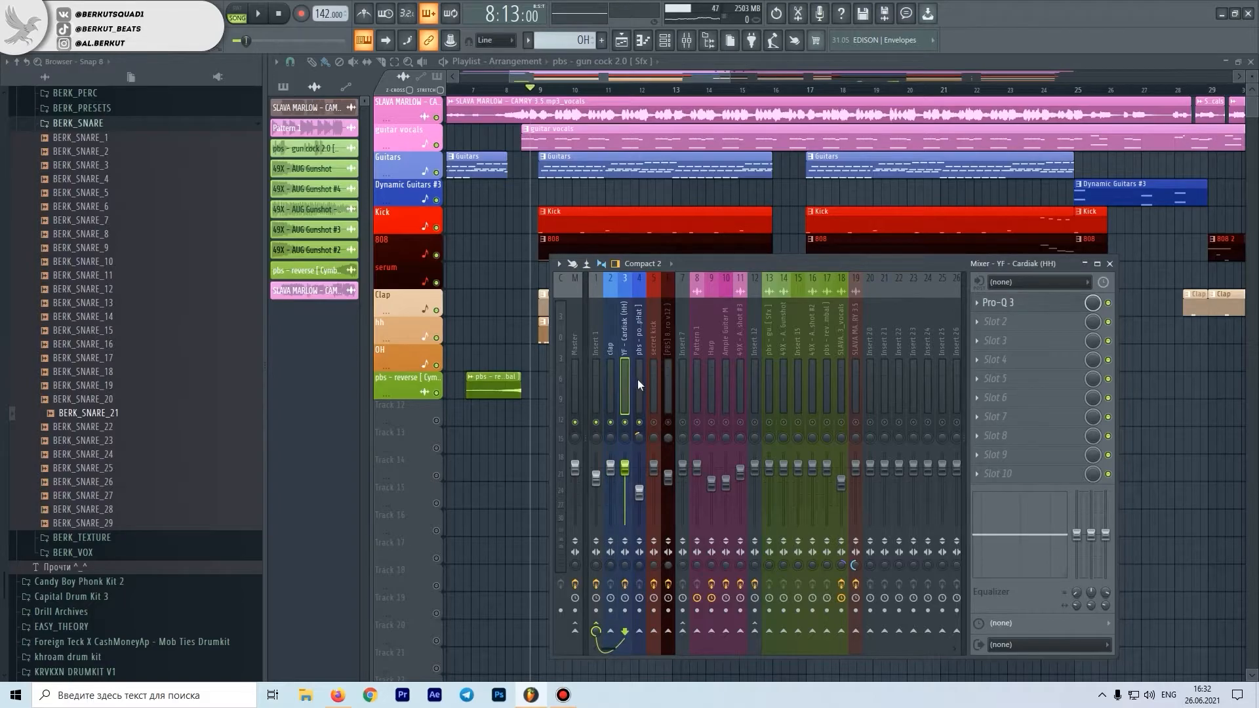
left_click(638, 379)
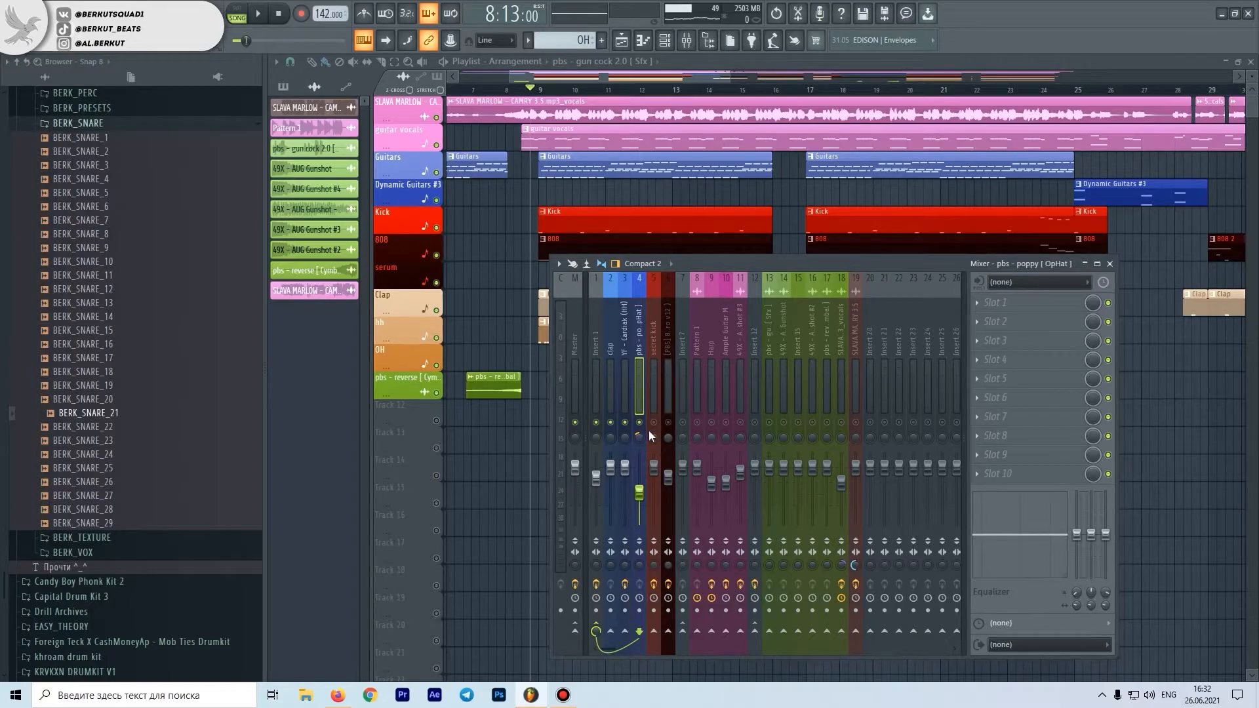
Examine the Pro-Q 3 equalizer on the YF - Cardiak (HH) hi-hat track.
left_click(626, 380)
left_click(1030, 318)
left_click(1034, 316)
left_click(1029, 305)
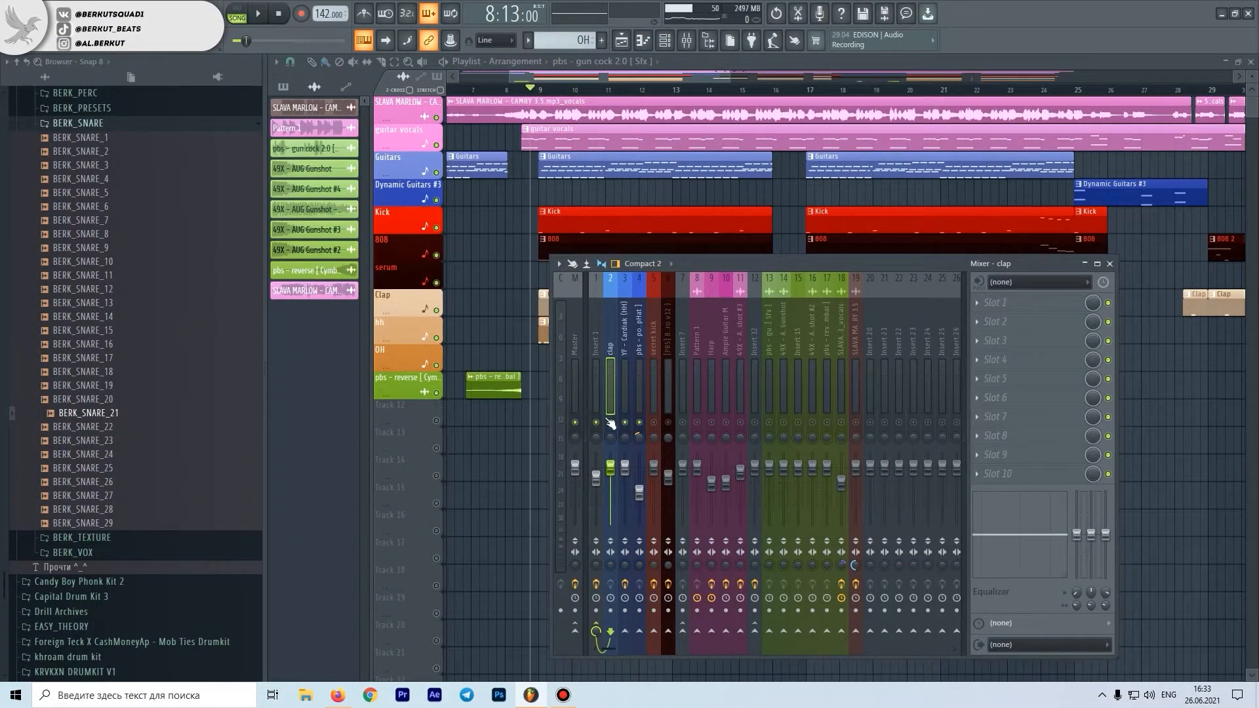
Select Insert 1 with all mixer tracks enabled and play the full arrangement from around bar 9.
left_click(592, 392)
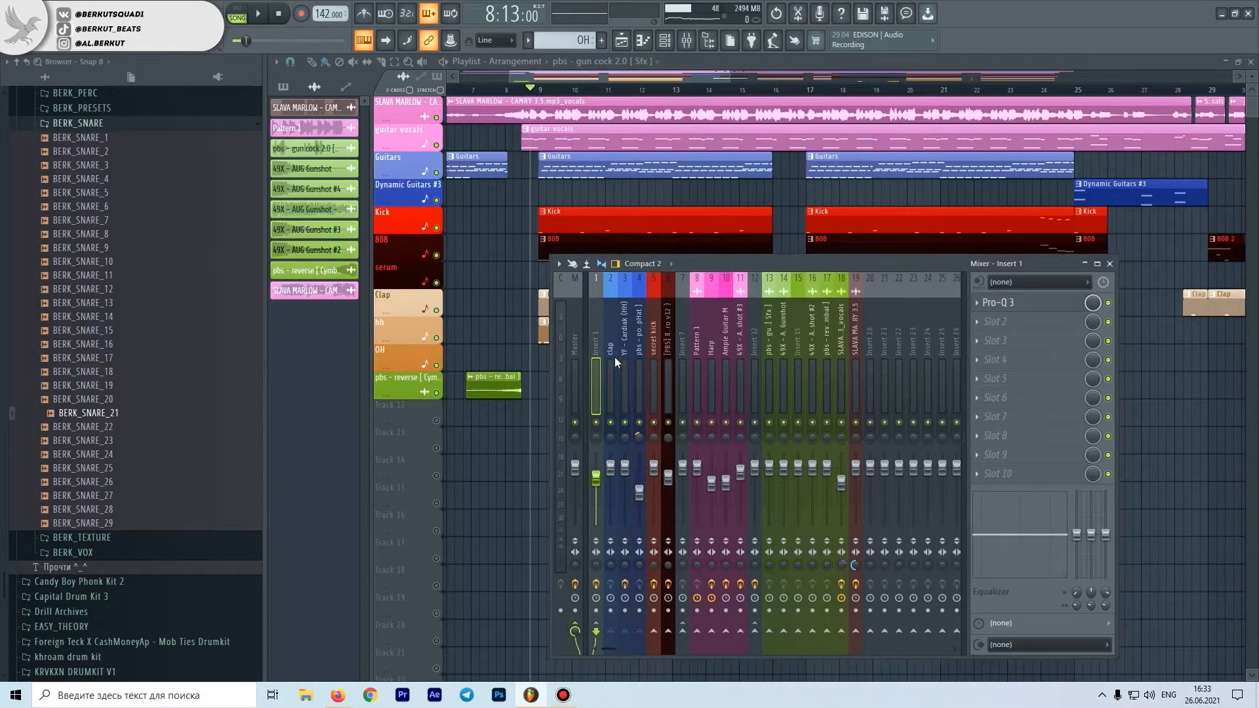
key("space")
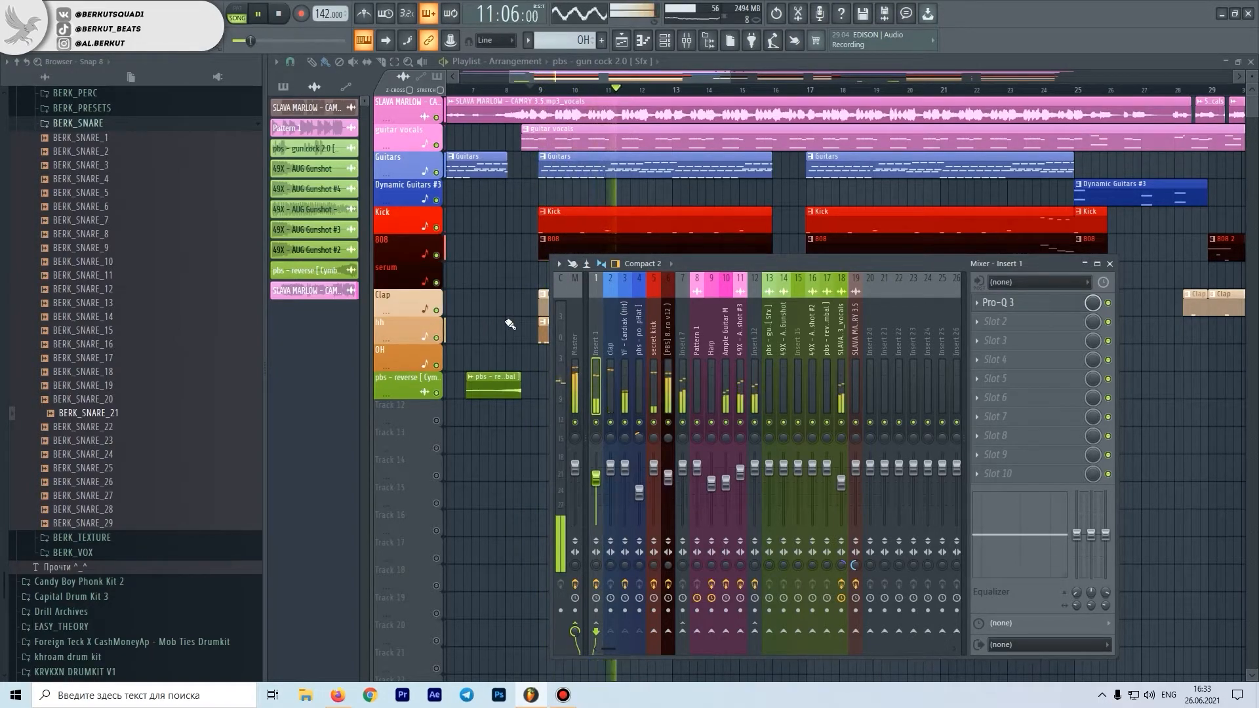
key("F9")
scroll(510, 324, "down", 5)
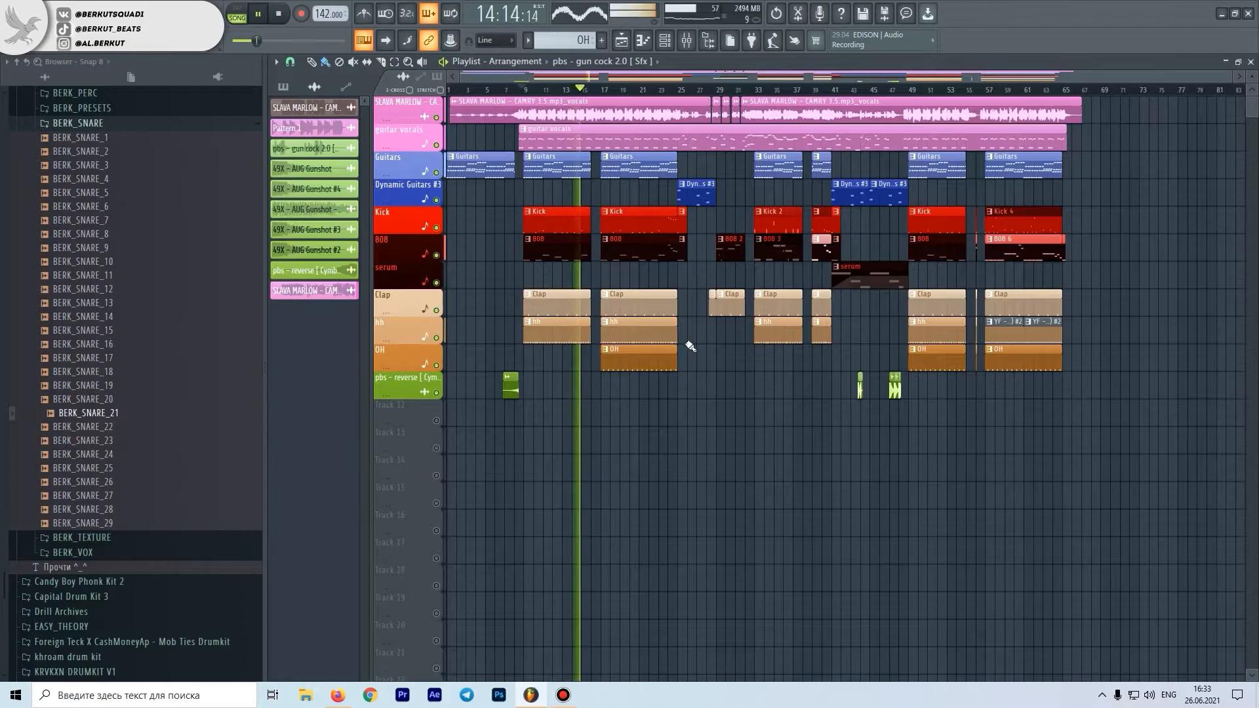
scroll(587, 324, "up", 4)
scroll(588, 323, "up", 2)
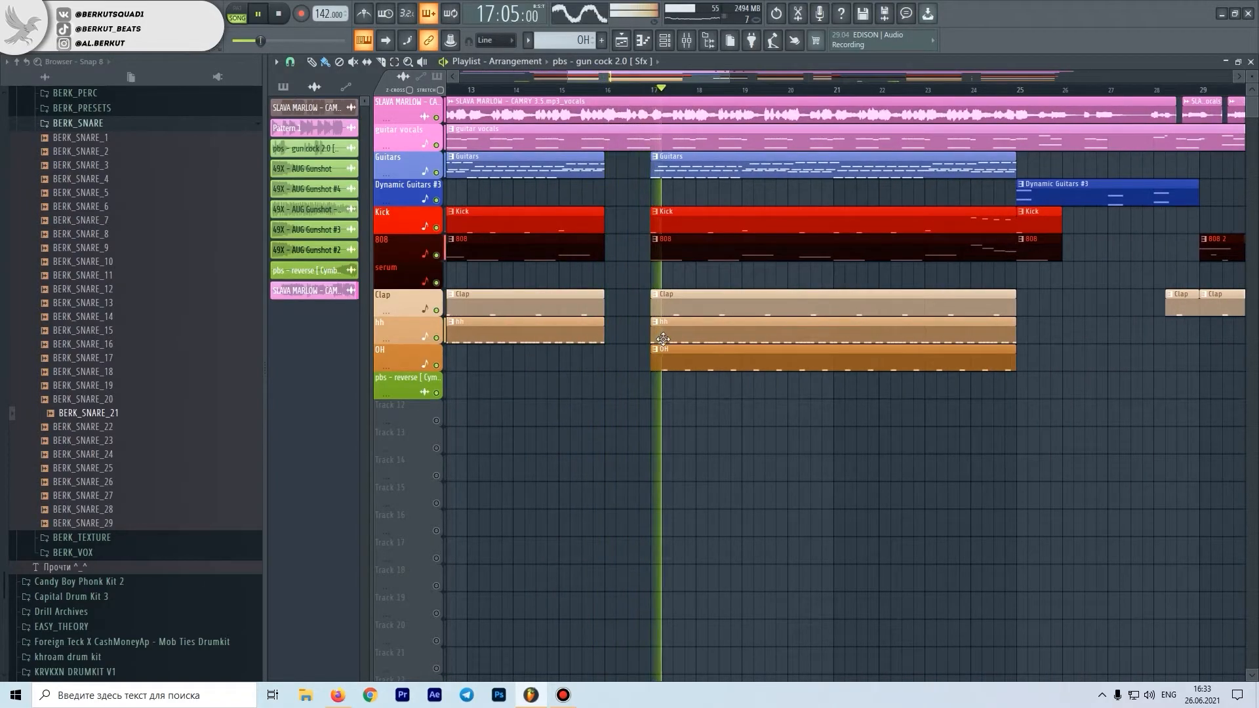
Play the arrangement onward from bar 17 with all its clips in view, and stop around bar 20.
scroll(663, 340, "down", 3)
scroll(663, 339, "down", 2)
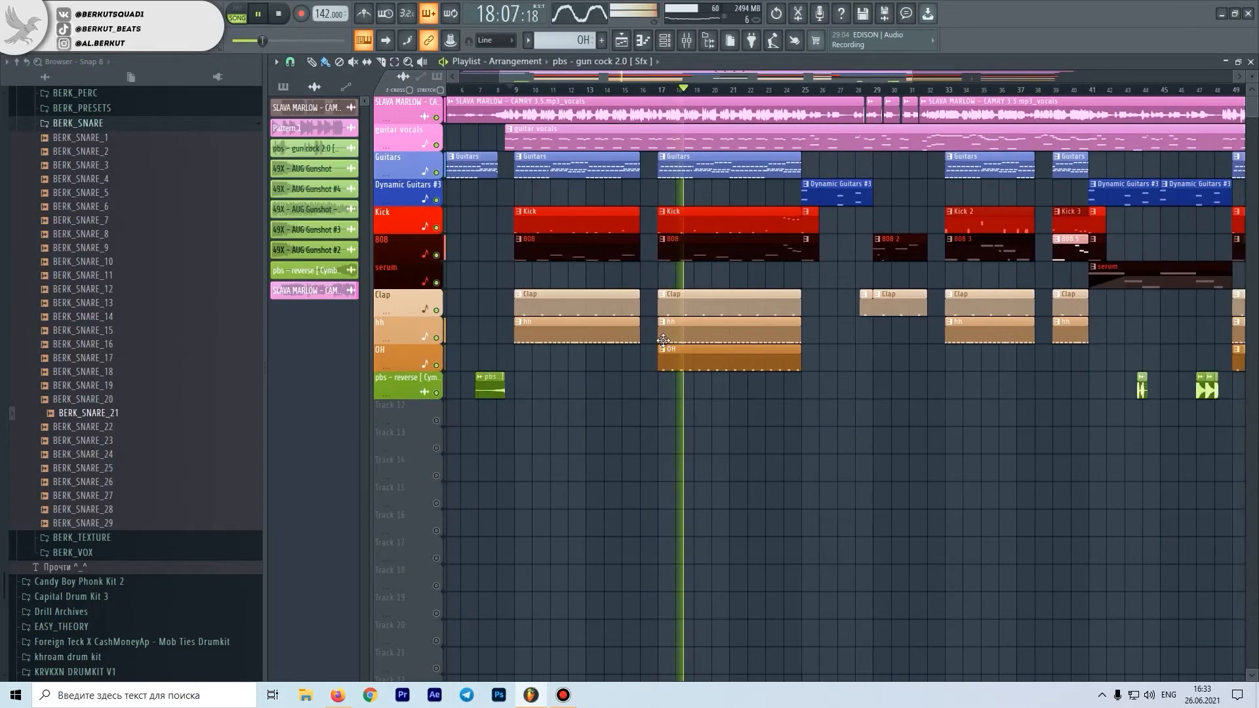
scroll(663, 339, "down", 2)
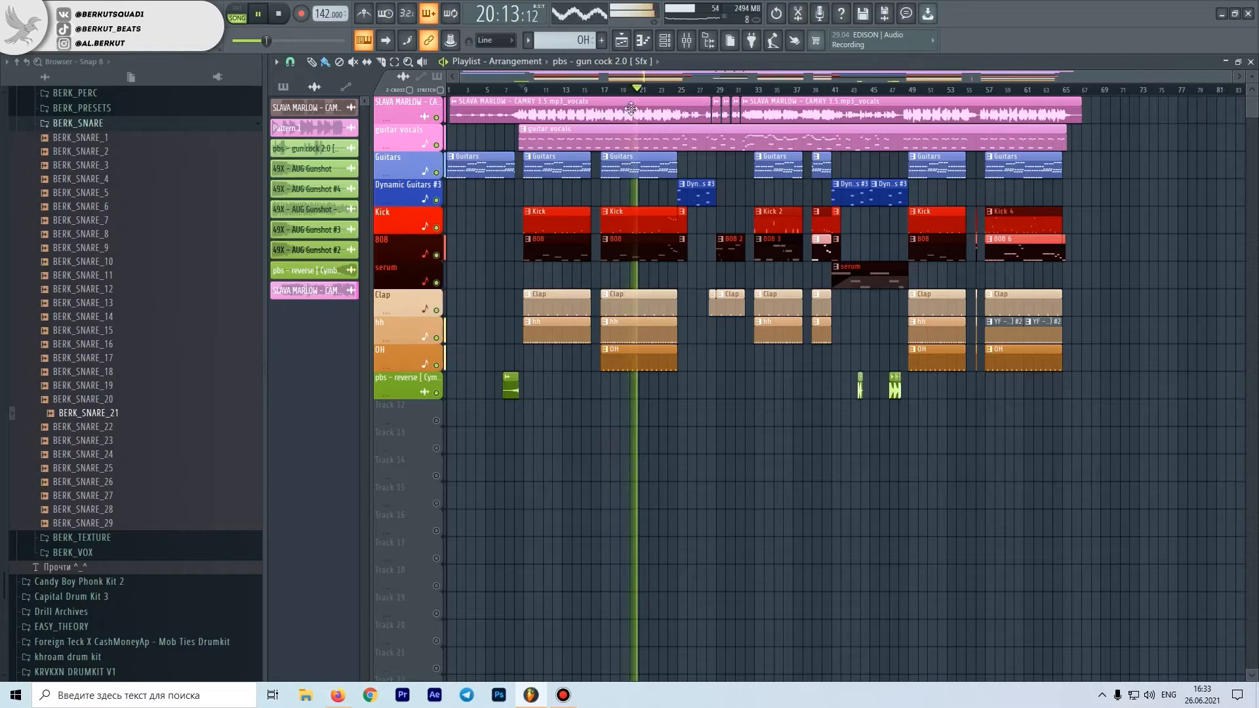
key("space")
Close the Ample Metal Hellrazer instrument and audition the arrangement from bar 8 with the 49X - AUG Gunshot #3 mixer track selected.
left_click(687, 40)
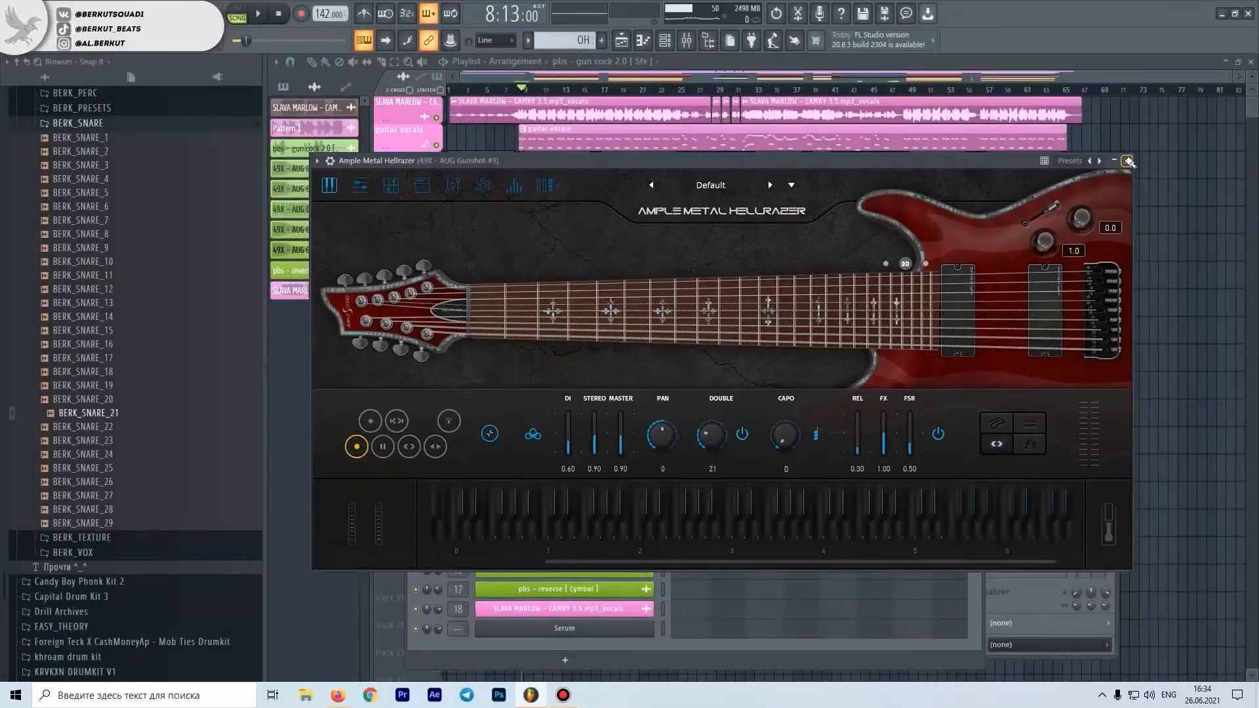
left_click(1197, 81)
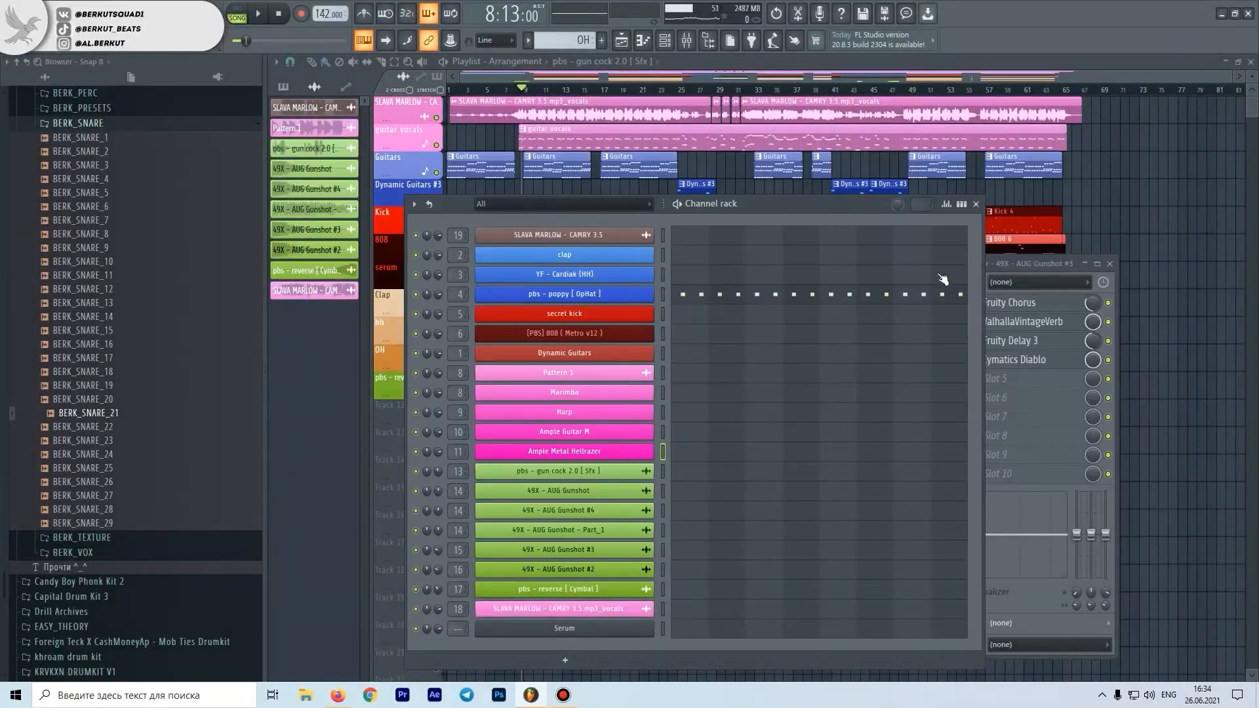
left_click(1013, 265)
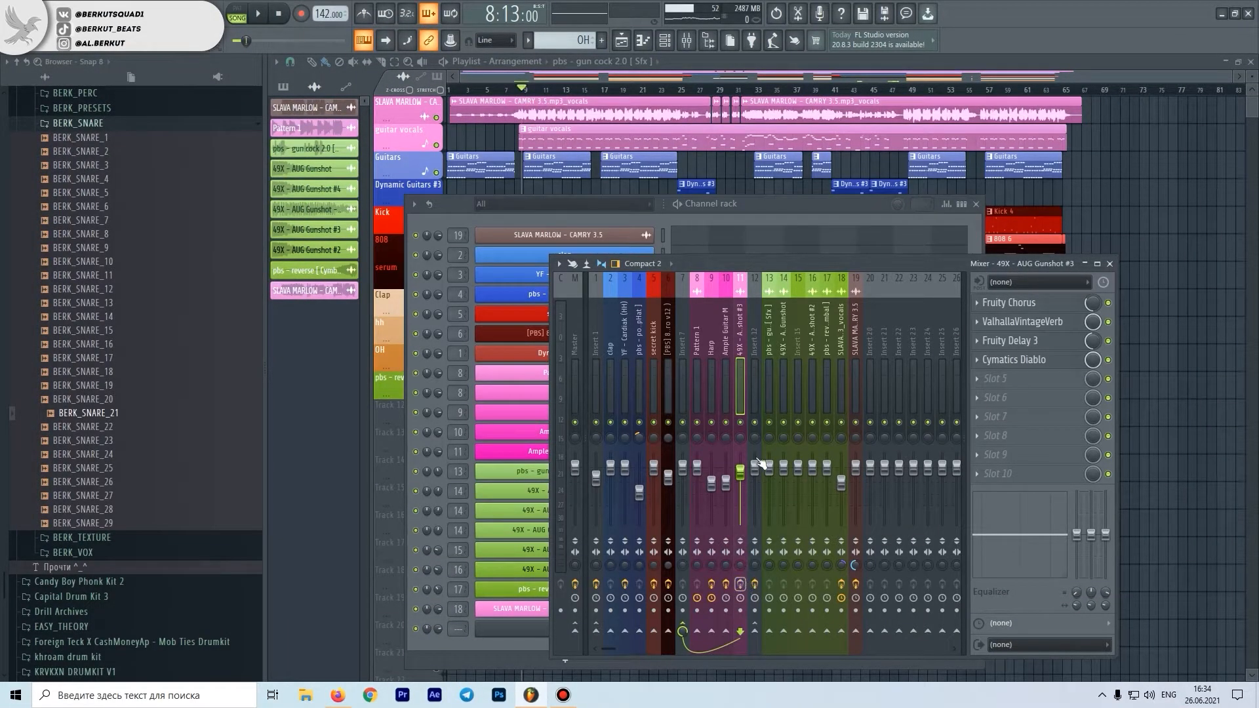
left_click(738, 412)
key("space")
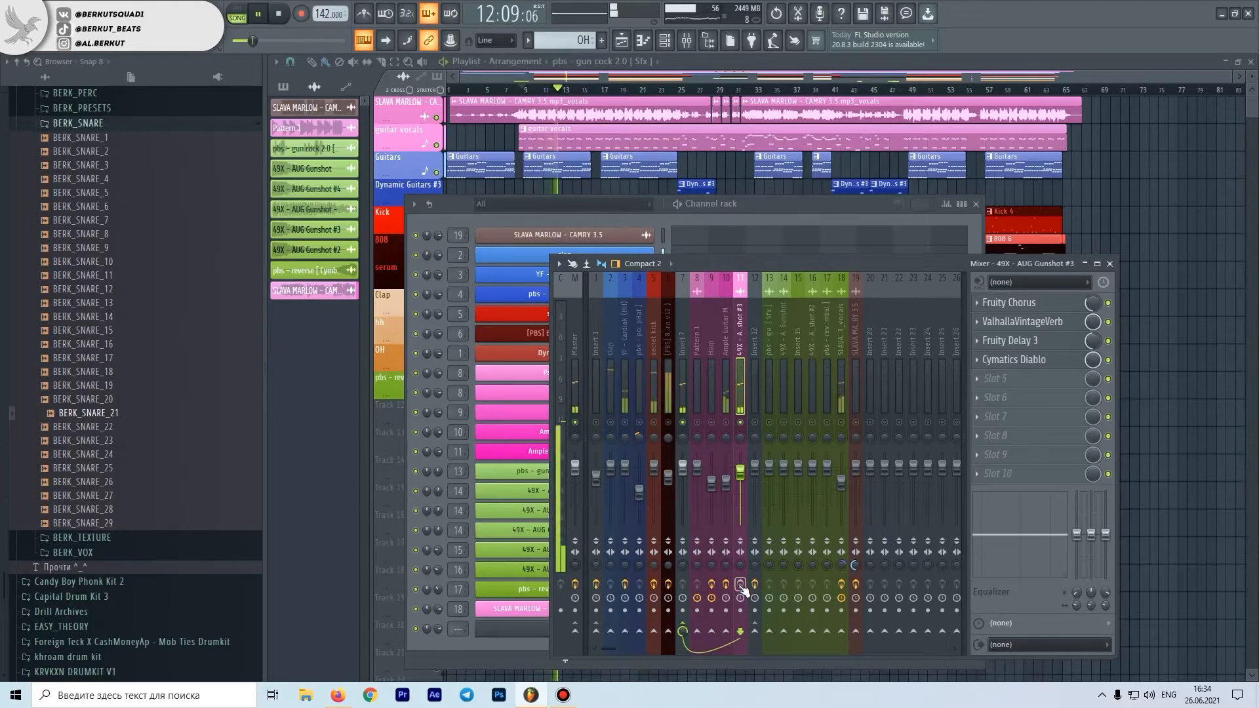
key("space")
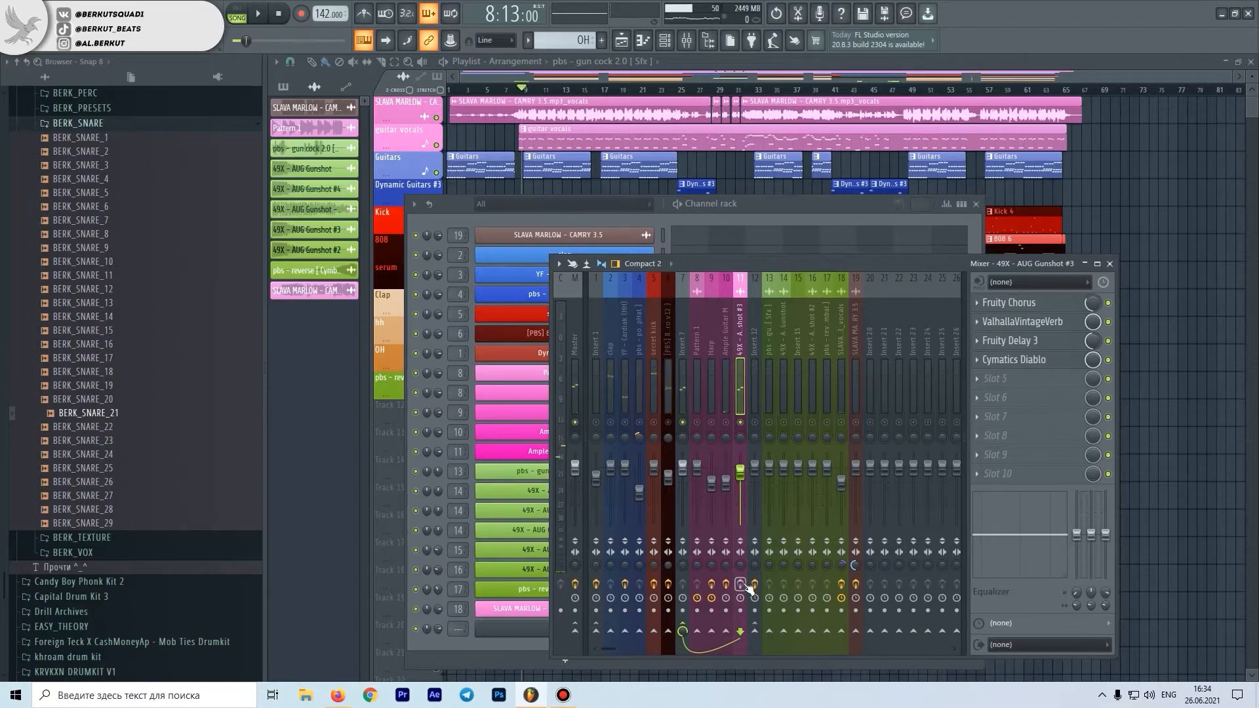
Examine the Fruity Chorus, ValhallaVintageVerb and Fruity Delay 3 settings on the 49X - AUG Gunshot #3 mixer track.
left_click(1015, 309)
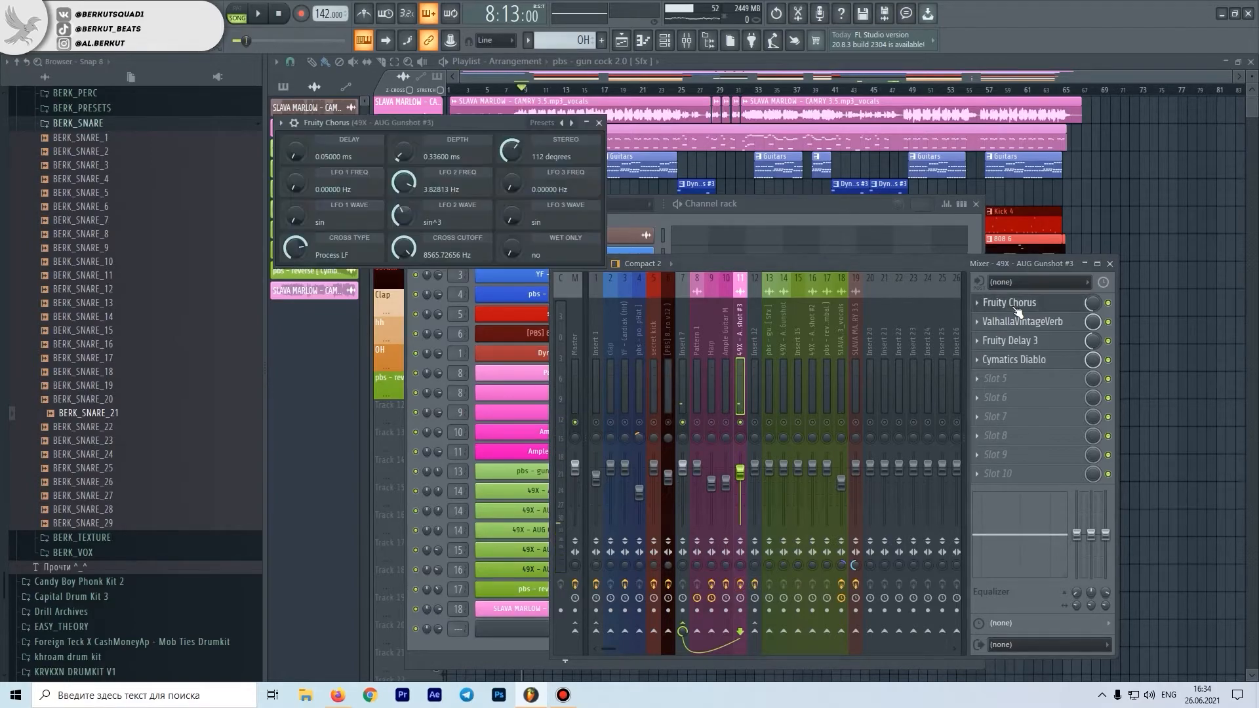
left_click(599, 124)
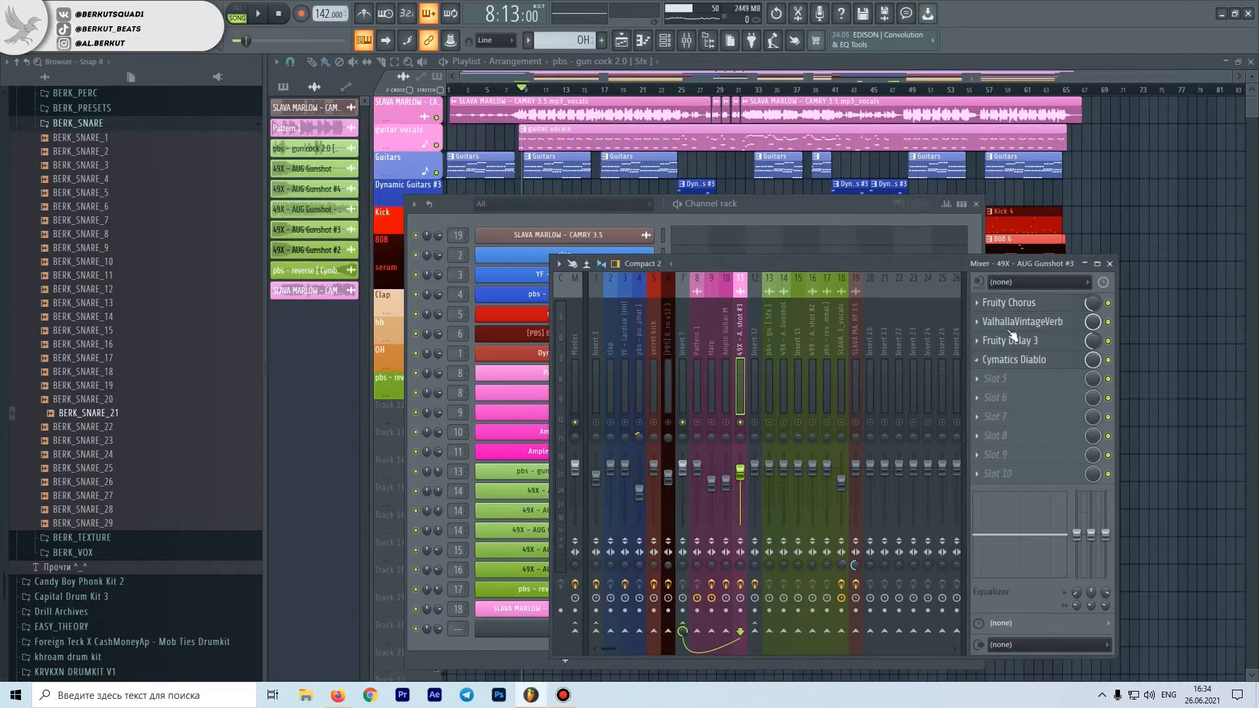
left_click(1023, 322)
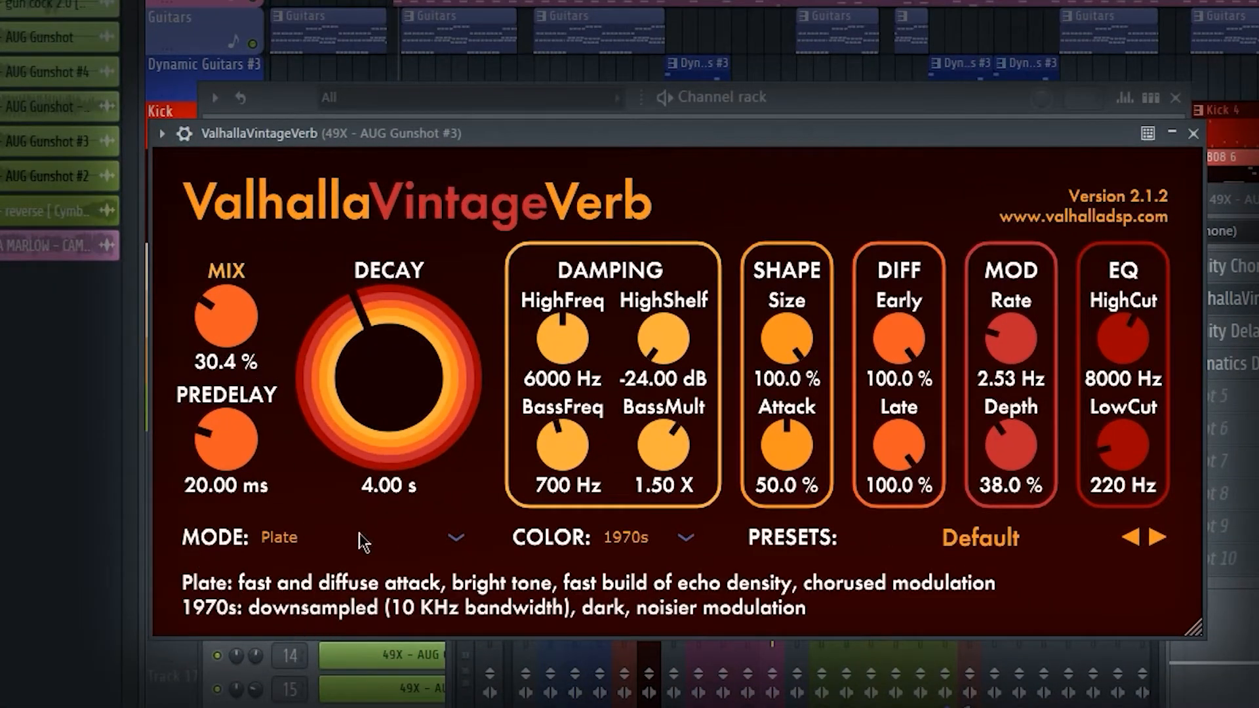
left_click(1191, 135)
left_click(1220, 330)
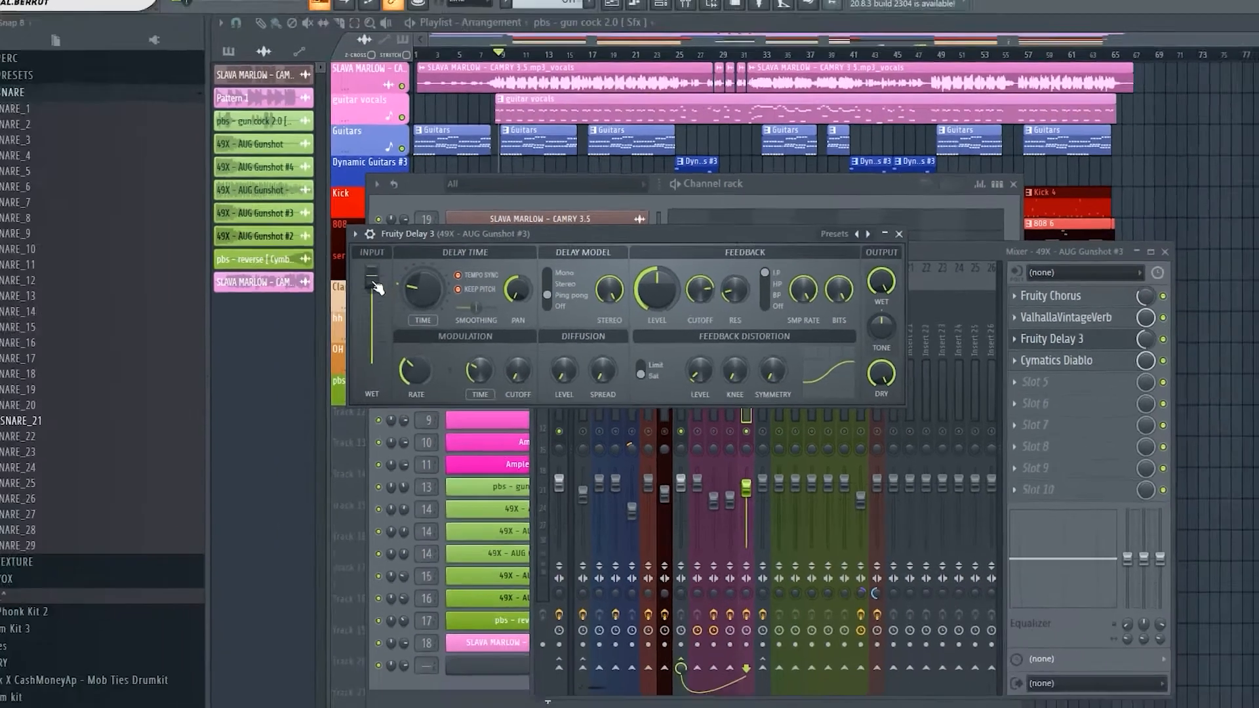
left_click(1003, 173)
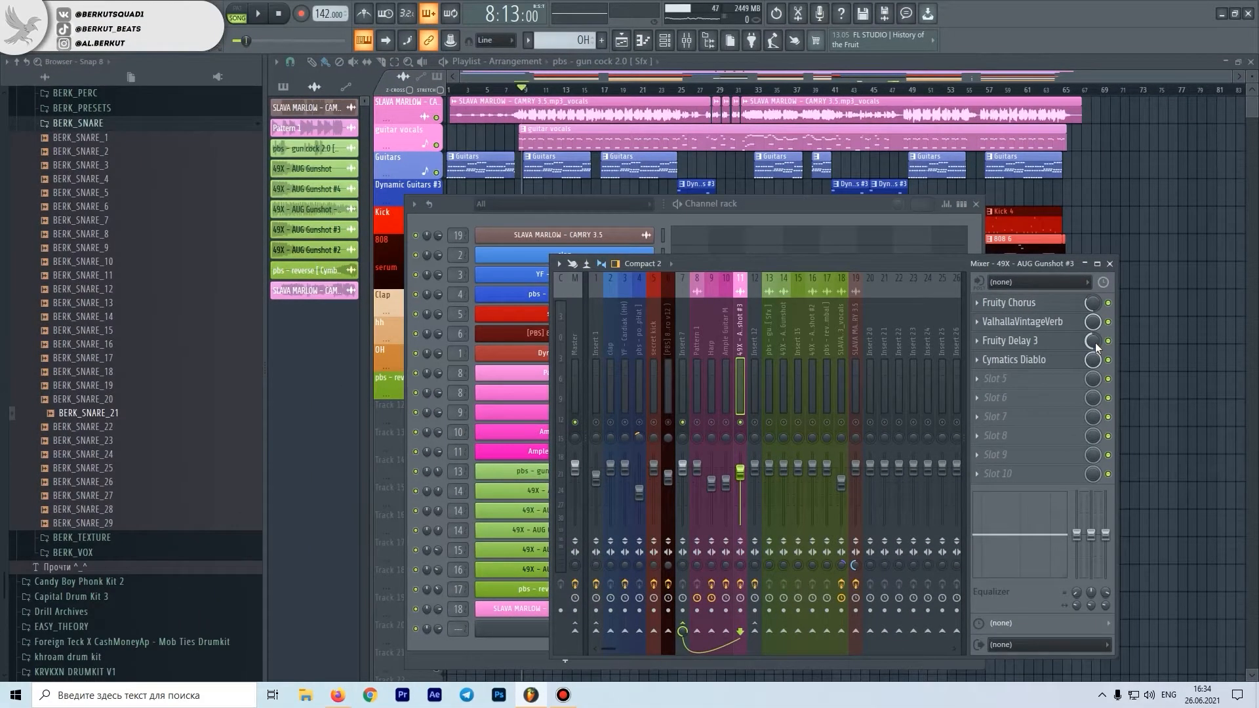
Examine Cymatics Diablo on the 49X - AUG Gunshot #3 mixer track and compare its sound bypassed and enabled during playback.
left_click(1016, 360)
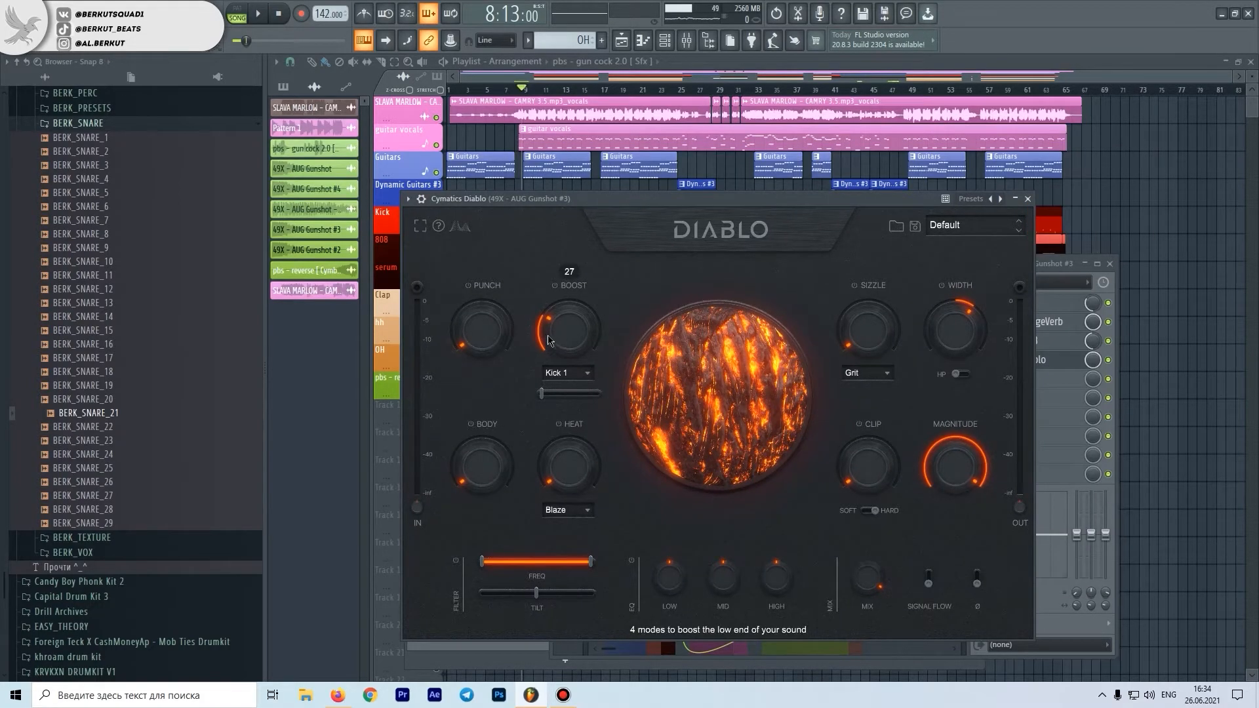
left_click(1057, 262)
key("space")
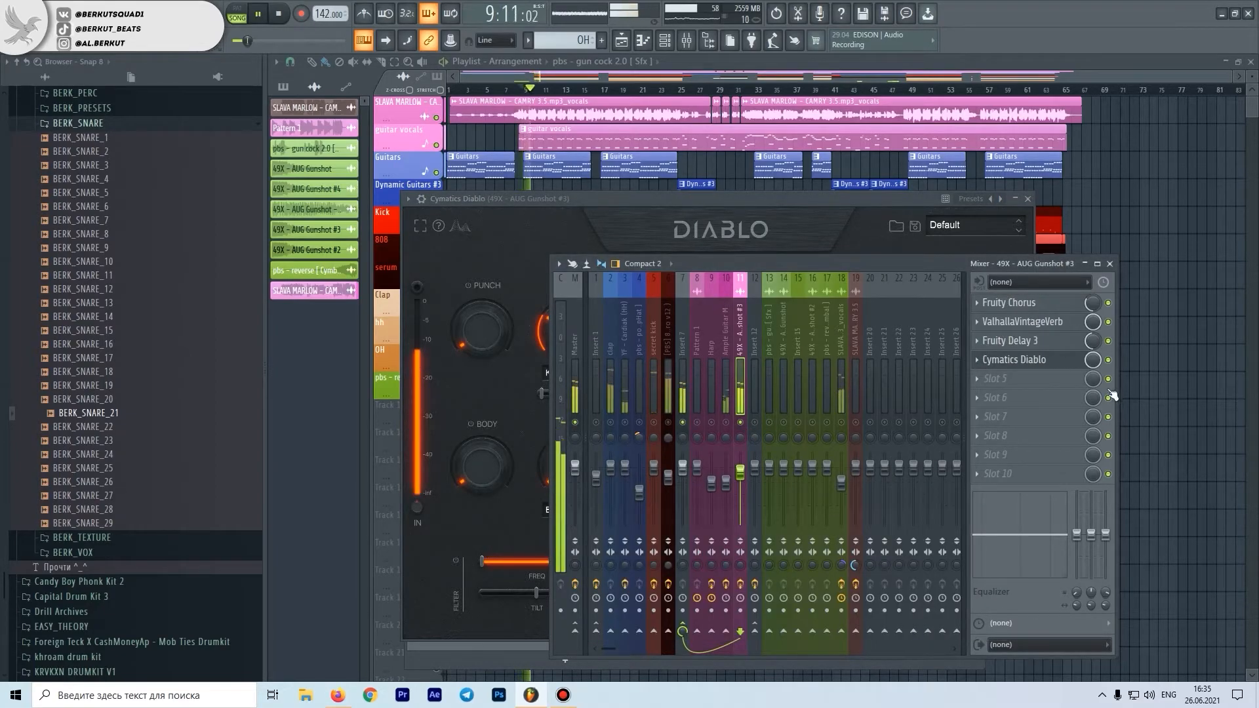
left_click(1109, 361)
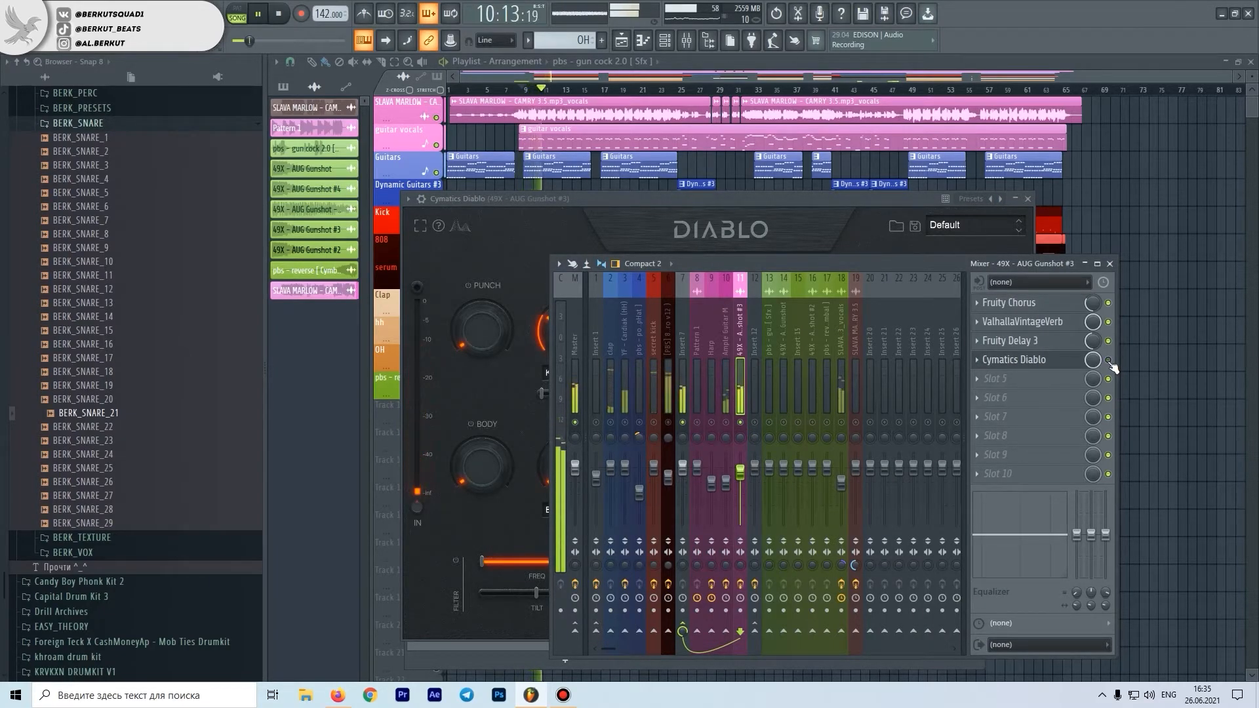
left_click(1109, 361)
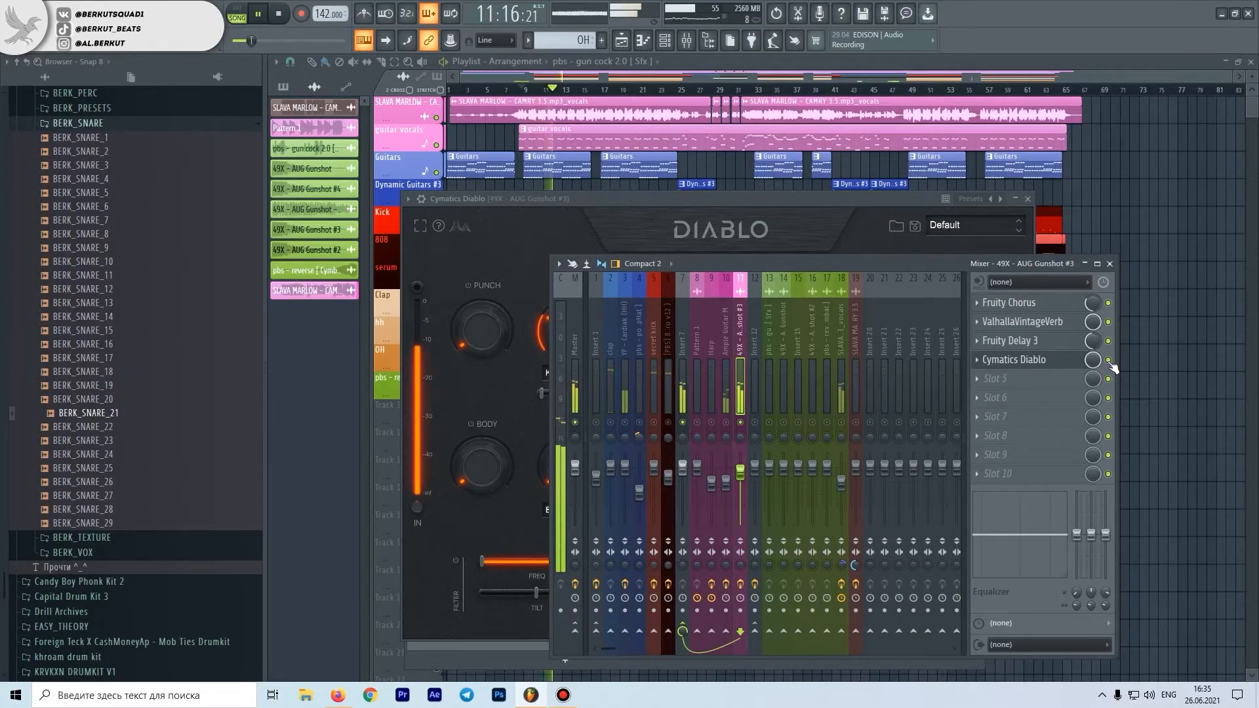
key("space")
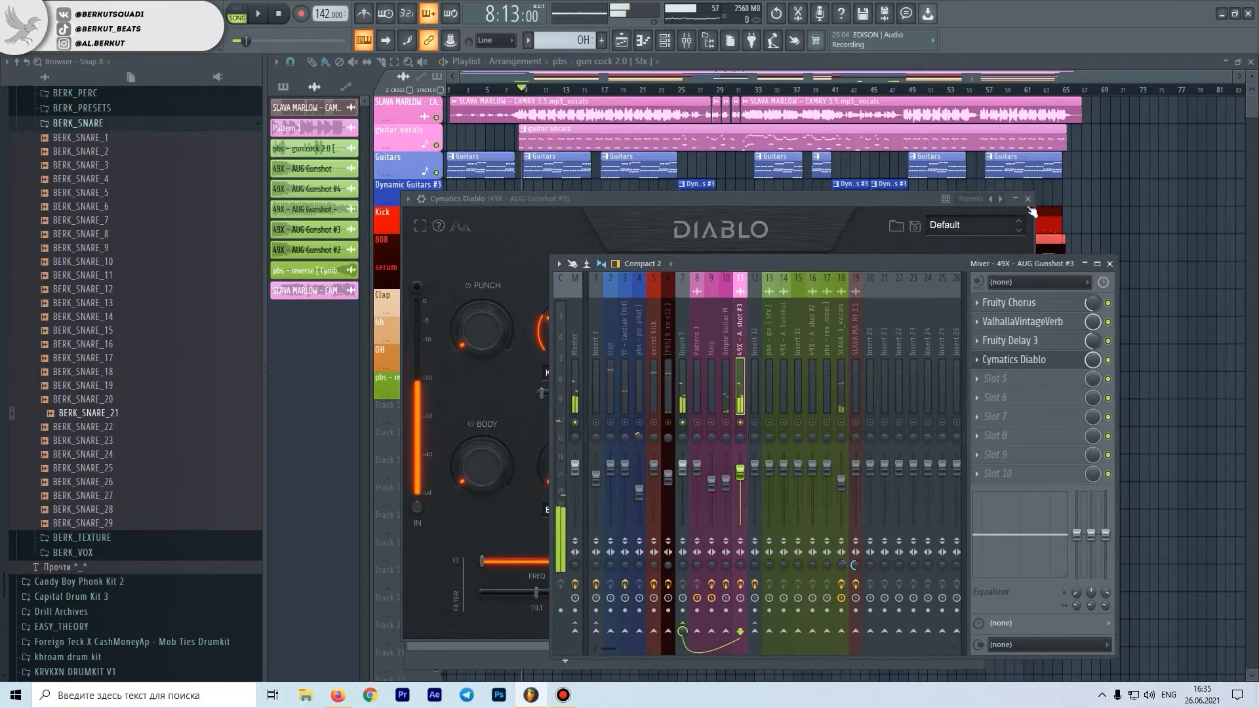
left_click(1028, 199)
left_click_drag(953, 262, 918, 226)
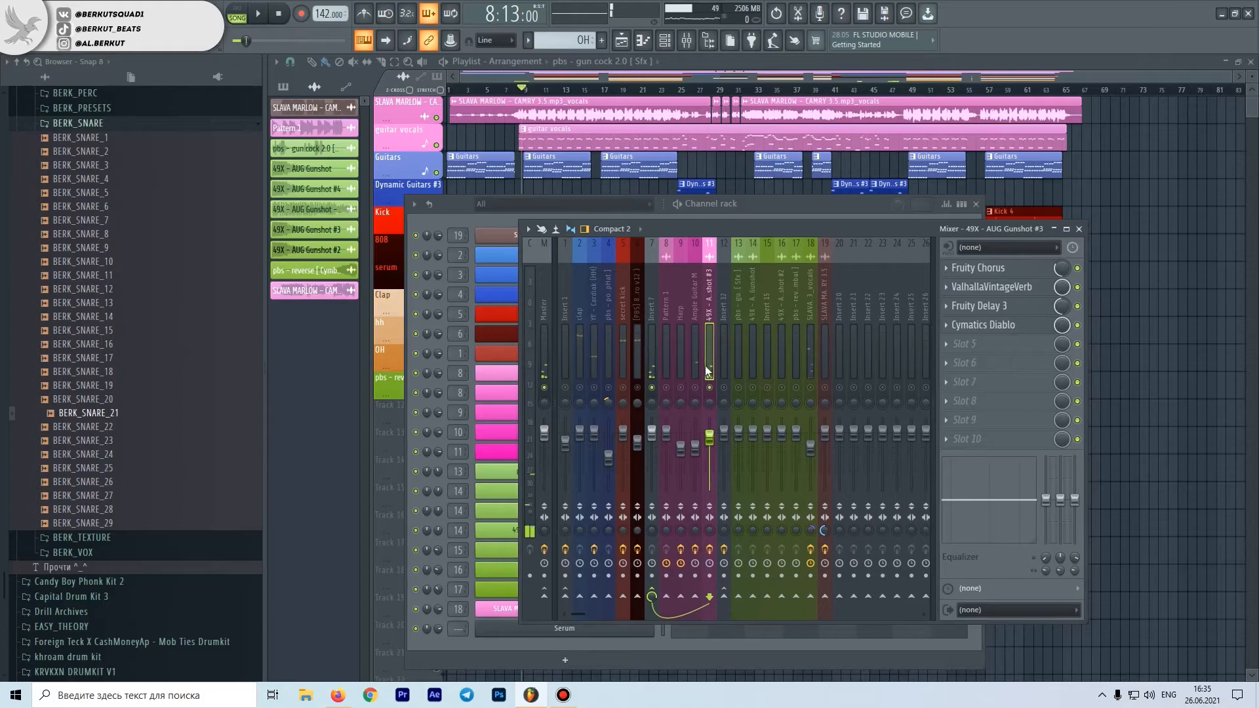